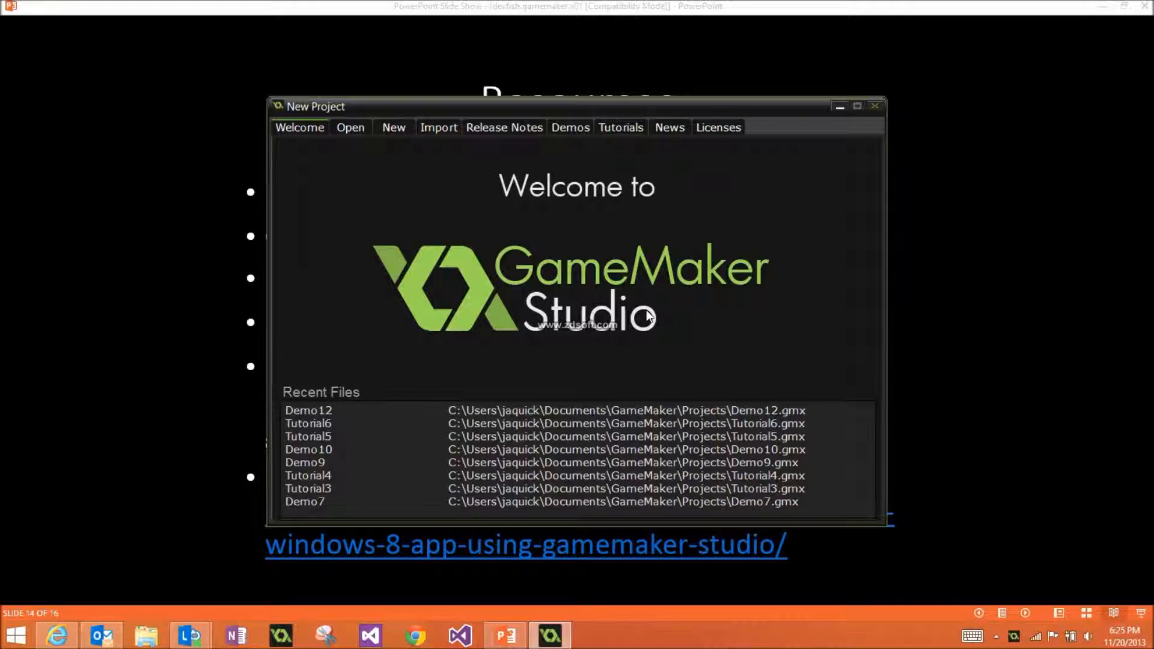
Create the project Tutorial7 from the Your First Game tutorial and close the PowerPoint slide show without saving its changes
{"action": "left_click", "coordinate": [615, 124]}
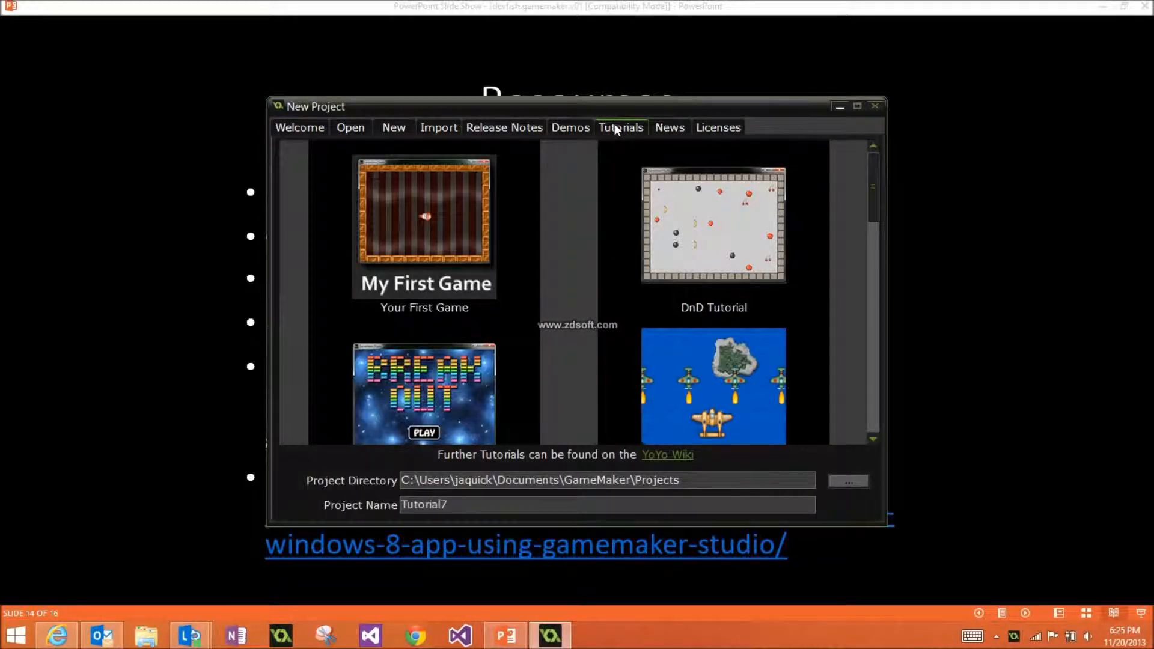
{"action": "left_click", "coordinate": [442, 213]}
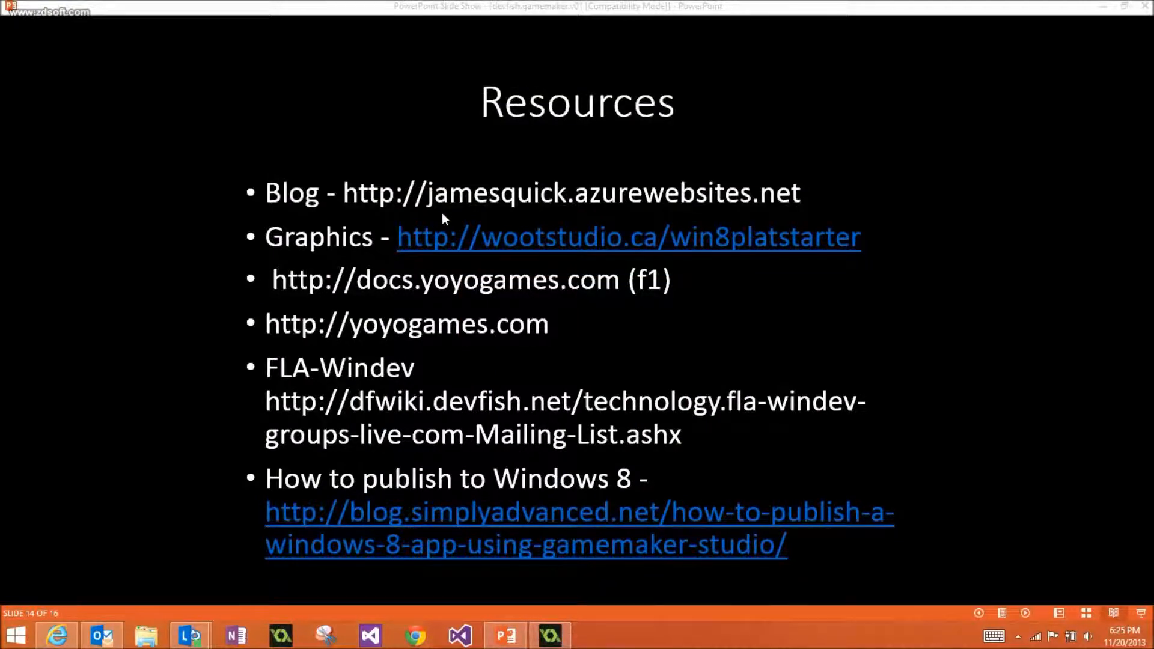
{"action": "left_click", "coordinate": [1144, 7]}
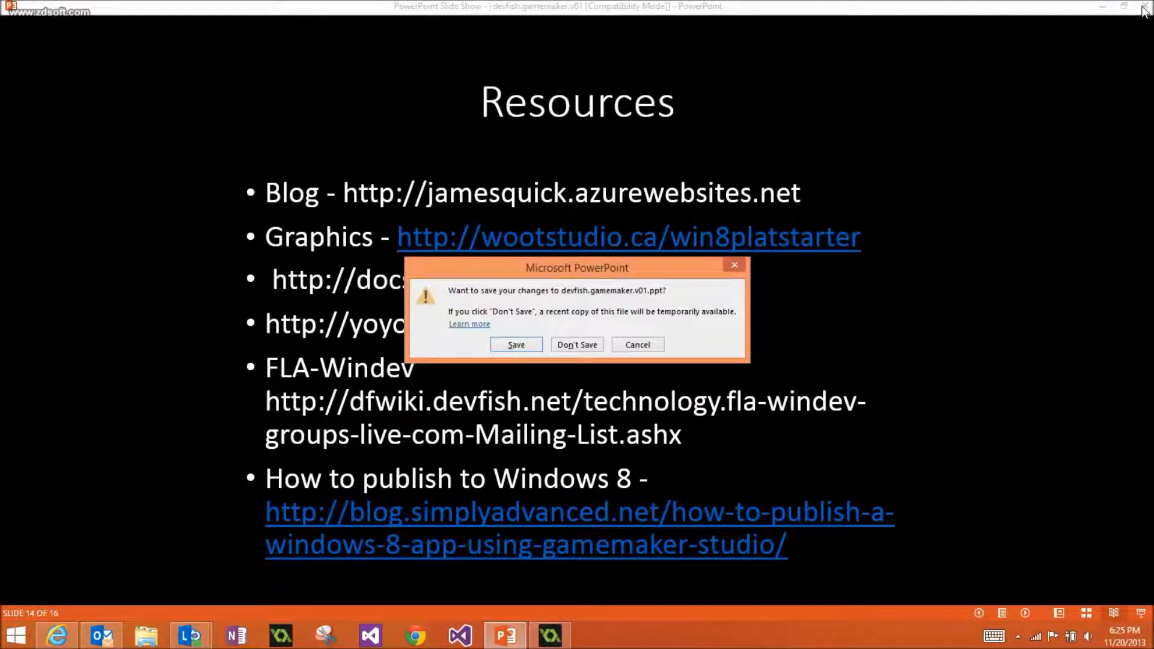
{"action": "left_click", "coordinate": [563, 346]}
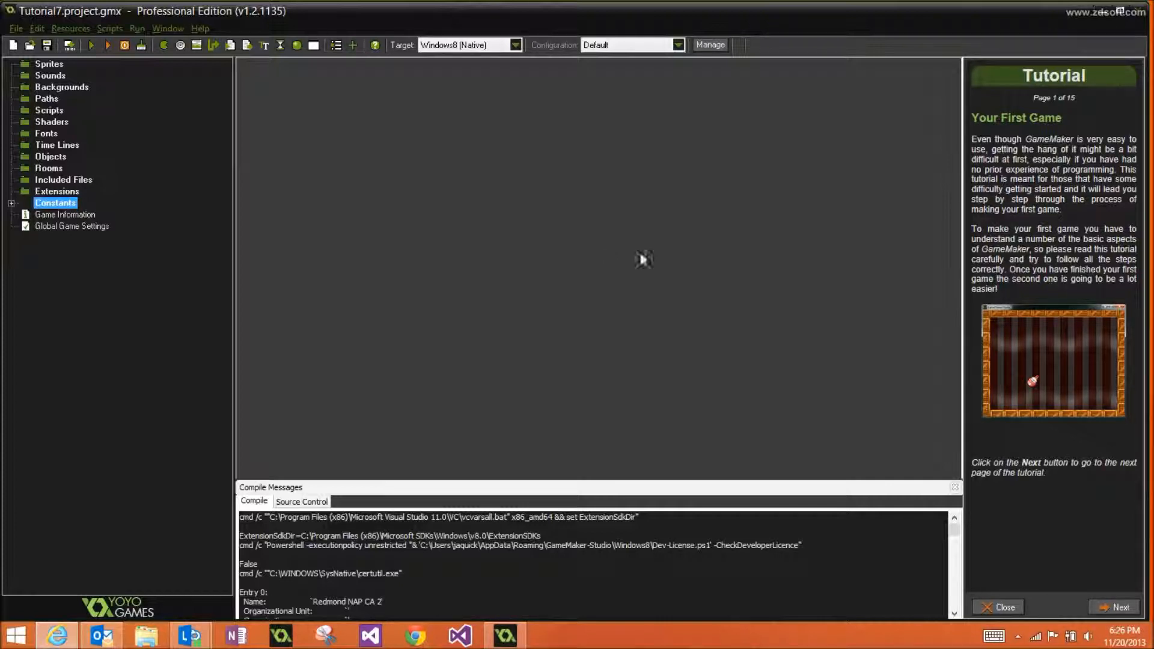
Close the Your First Game tutorial page and shift the GameMaker window aside to uncover the desktop icons
{"action": "left_click", "coordinate": [993, 604]}
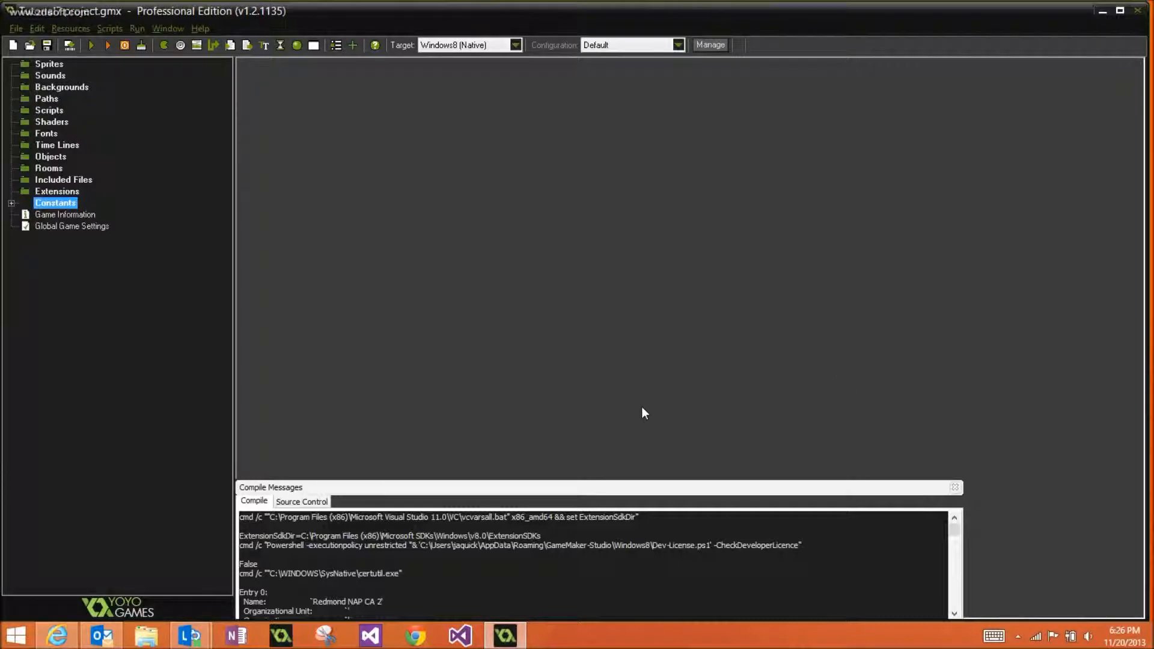
{"action": "left_click", "coordinate": [49, 67]}
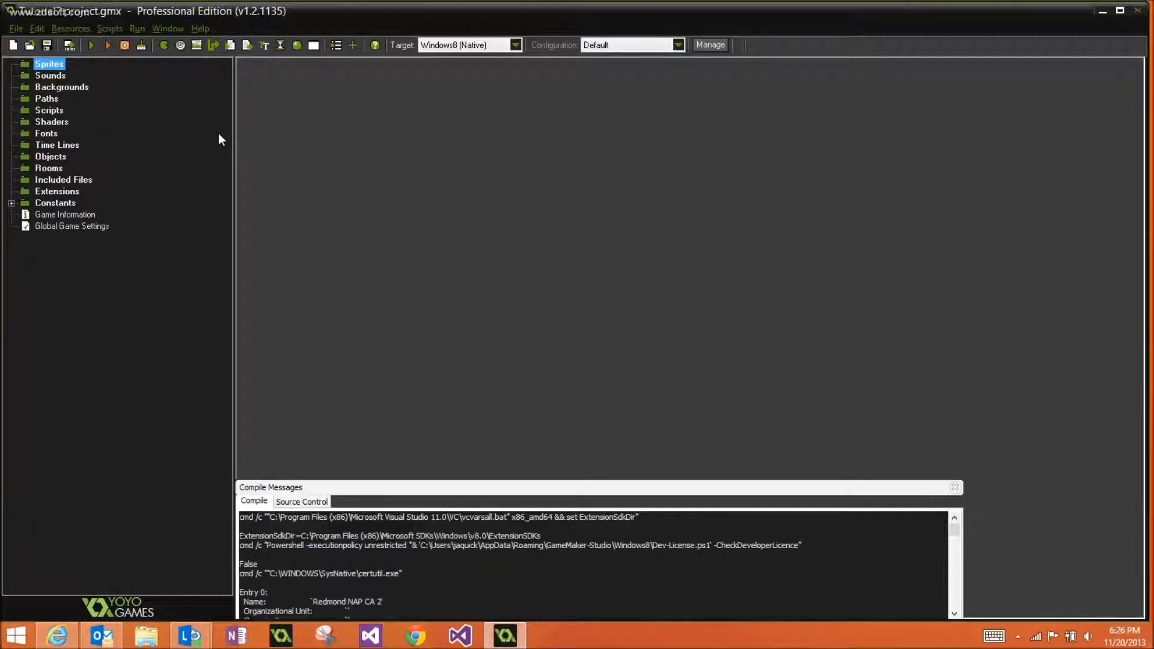
{"action": "left_click_drag", "start_coordinate": [481, 22], "coordinate": [662, 28]}
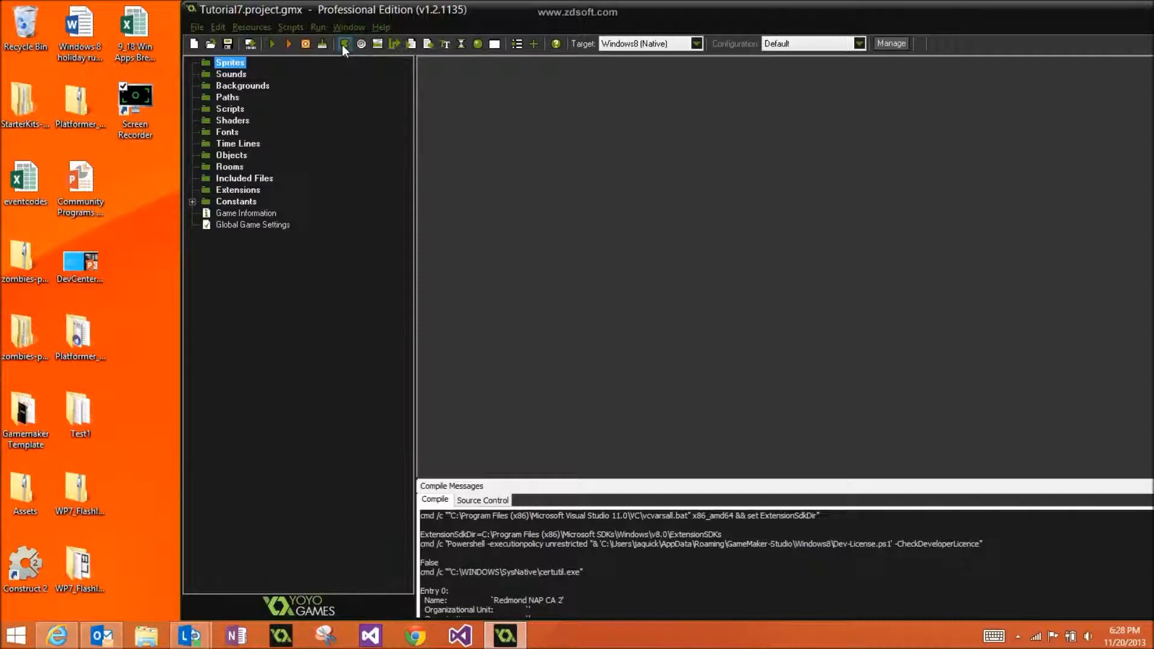
{"action": "right_click", "coordinate": [234, 63]}
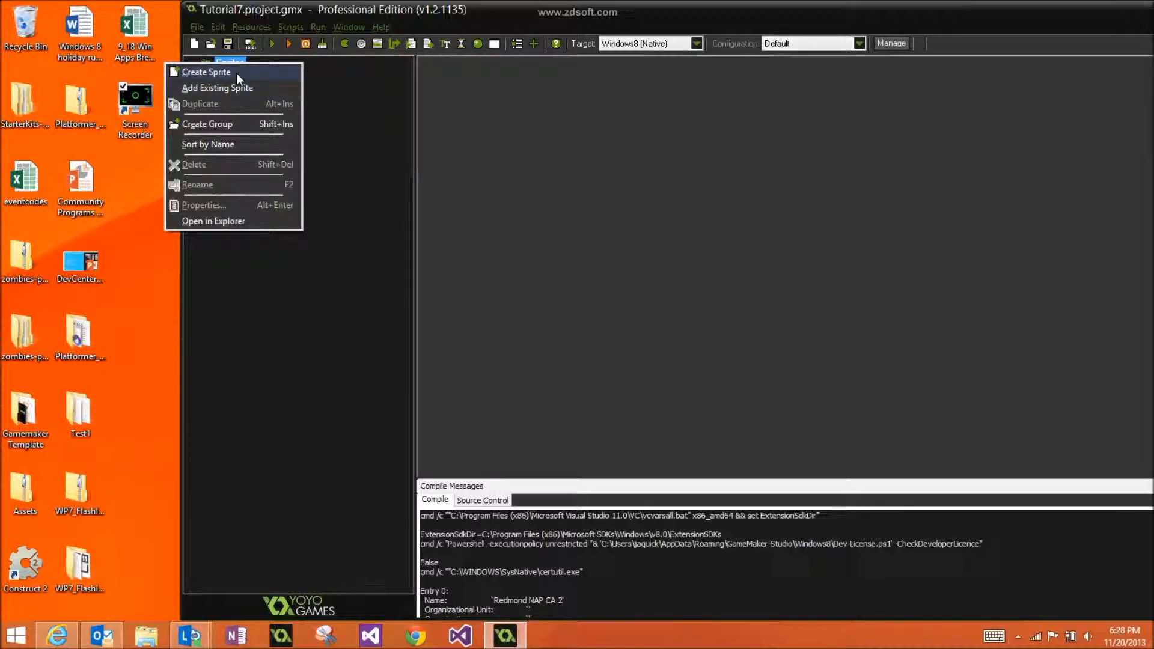
{"action": "left_click", "coordinate": [253, 26]}
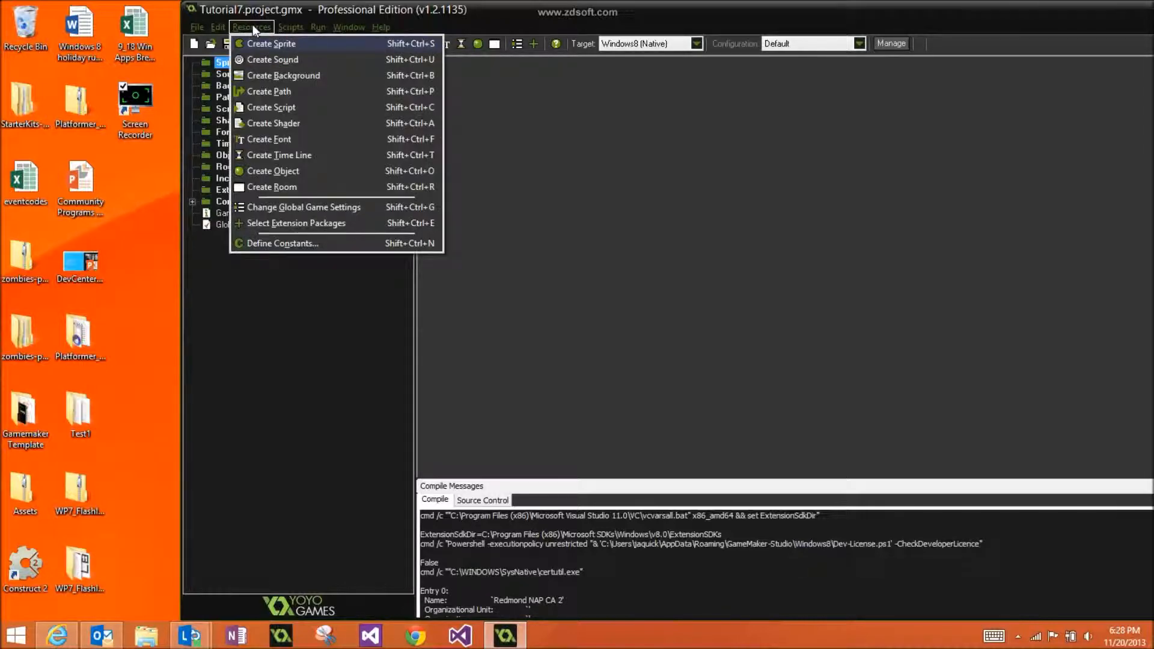
{"action": "left_click", "coordinate": [598, 171]}
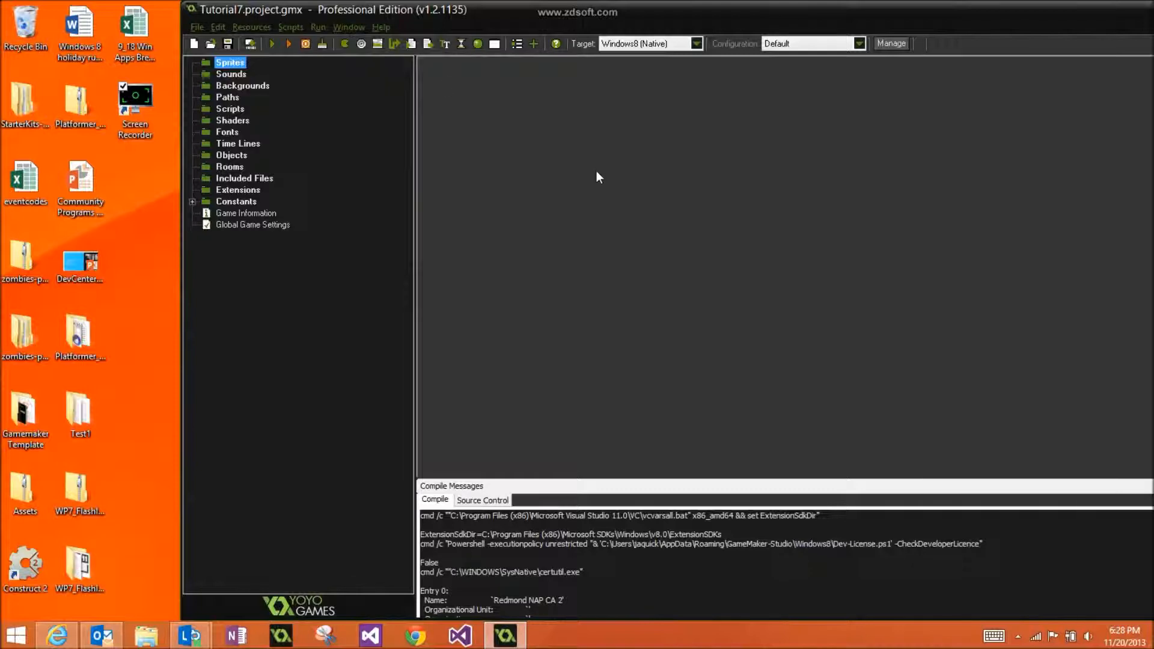
Create a new sprite and name it spr_clown
{"action": "left_click", "coordinate": [345, 44]}
{"action": "left_click_drag", "start_coordinate": [564, 82], "coordinate": [564, 78]}
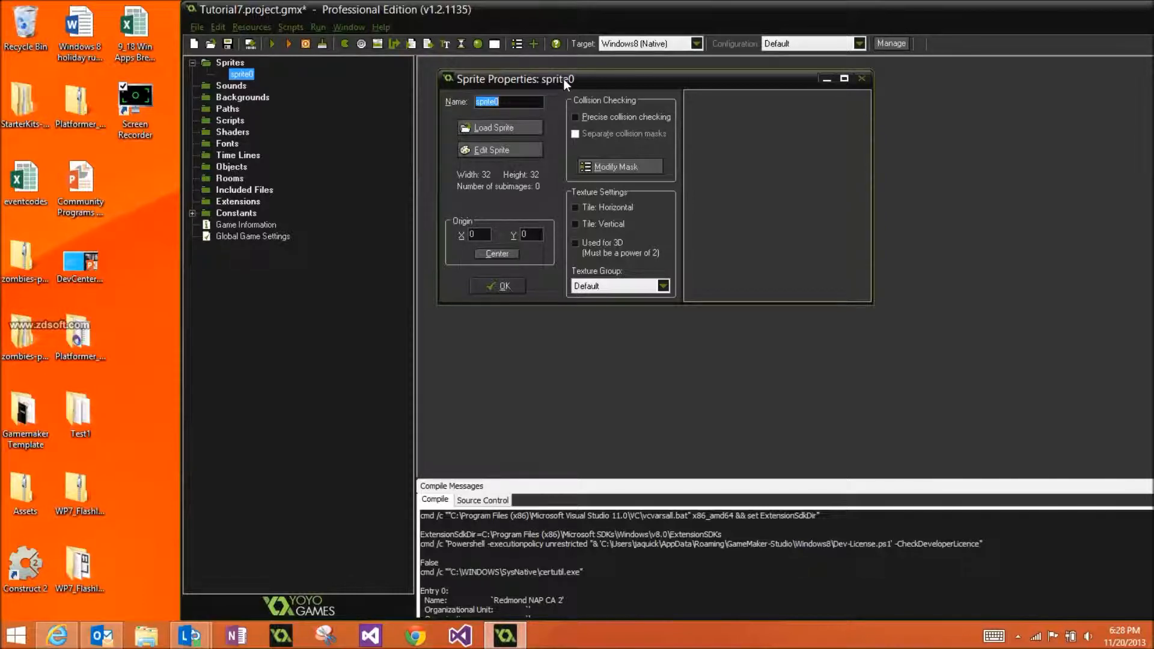
{"action": "type", "text": "spr_clown"}
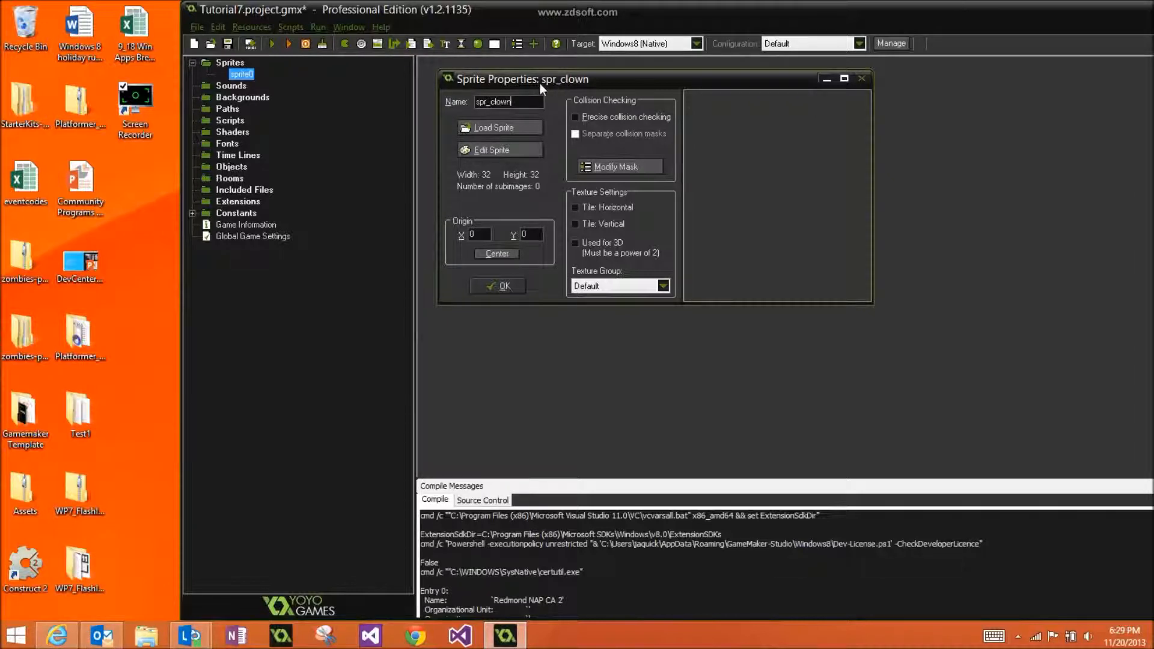
Load the clown image from the project's assets folder into spr_clown and center the sprite's origin
{"action": "left_click", "coordinate": [526, 129]}
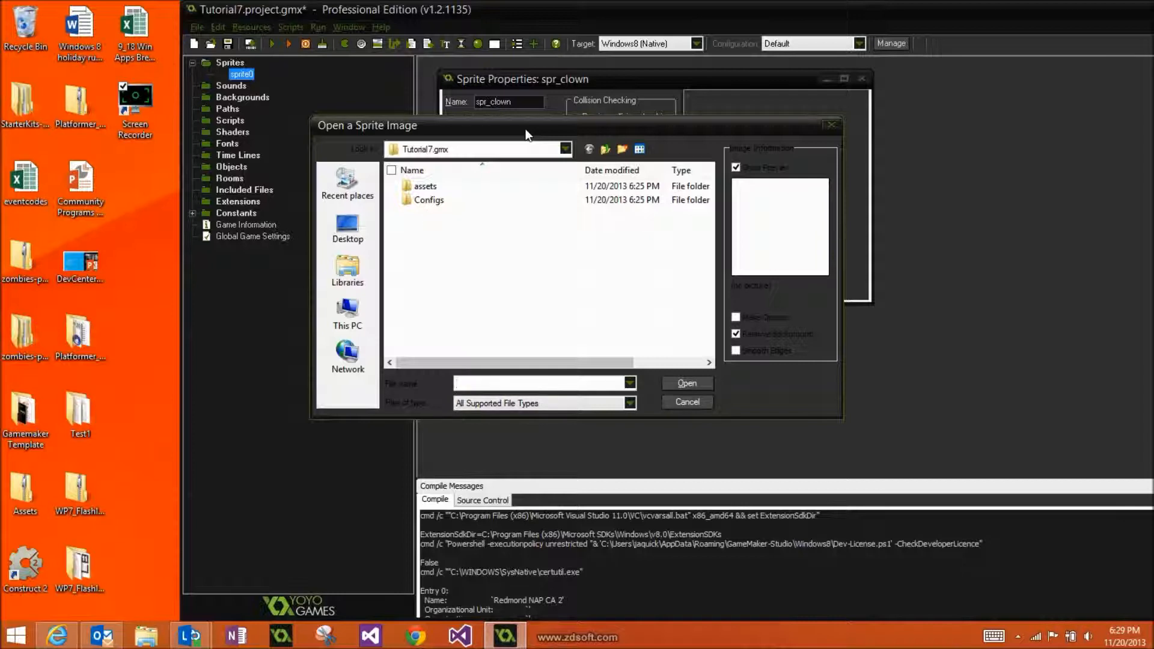
{"action": "left_click", "coordinate": [431, 188]}
{"action": "double_click", "coordinate": [429, 186]}
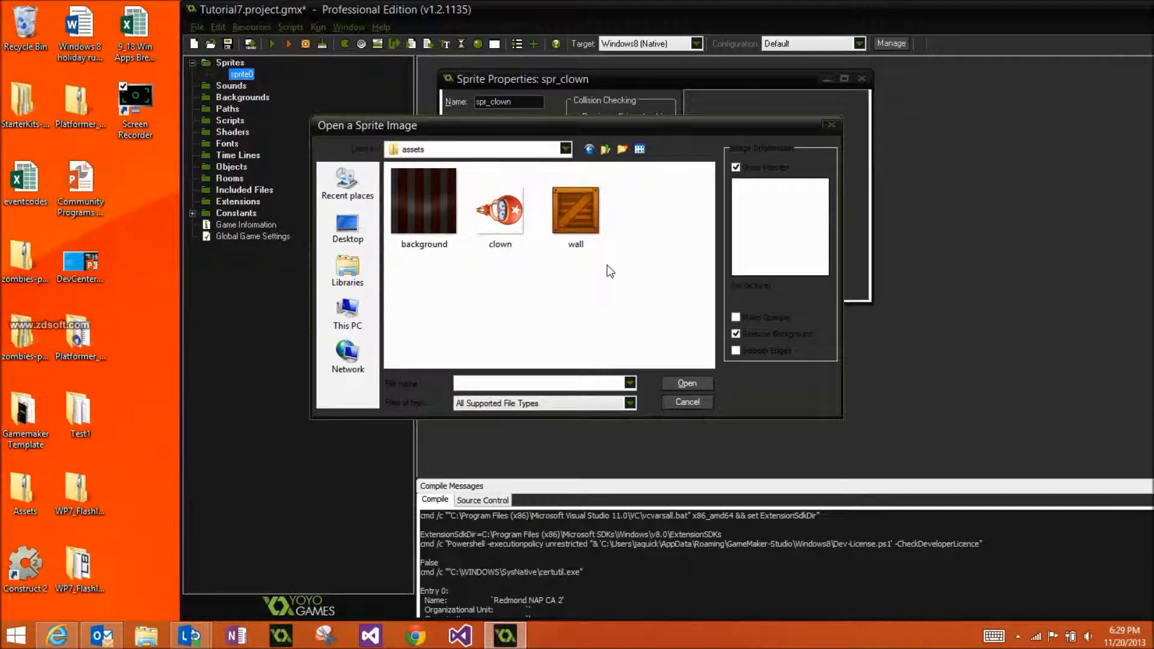
{"action": "double_click", "coordinate": [525, 220]}
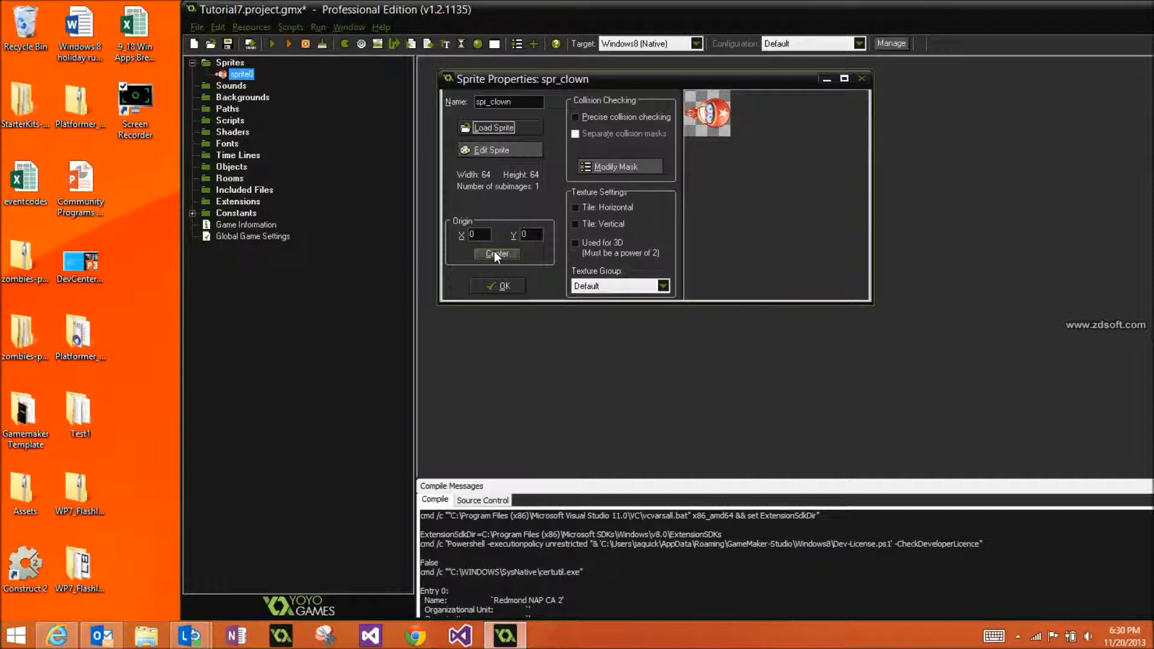
{"action": "left_click", "coordinate": [494, 254]}
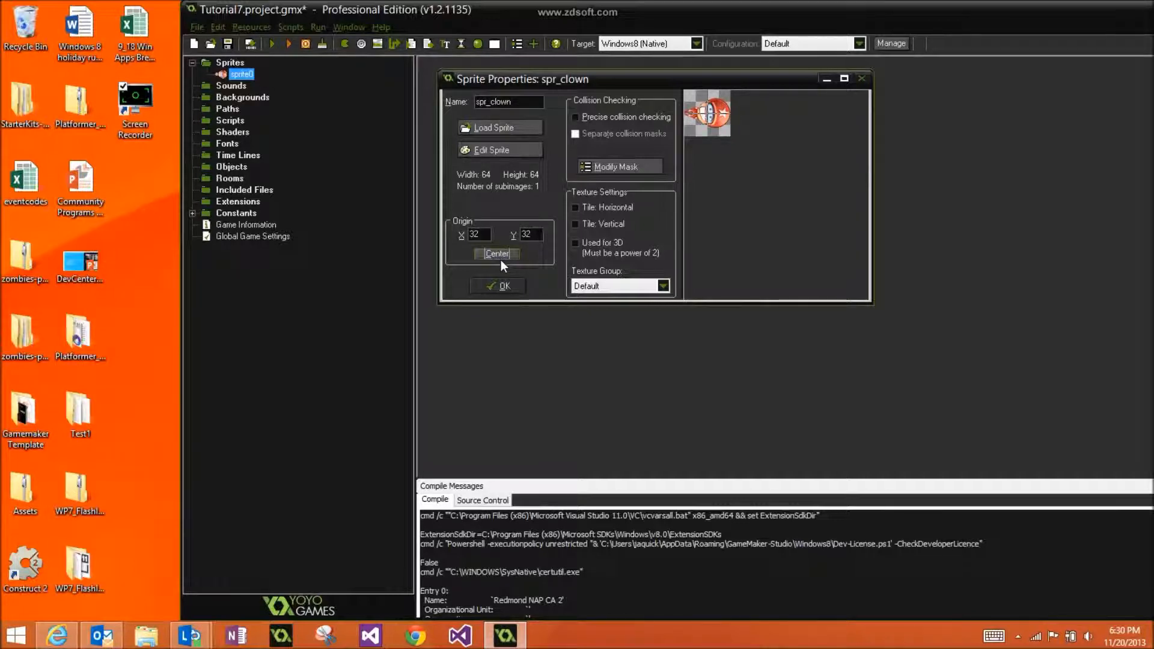
{"action": "left_click", "coordinate": [500, 286]}
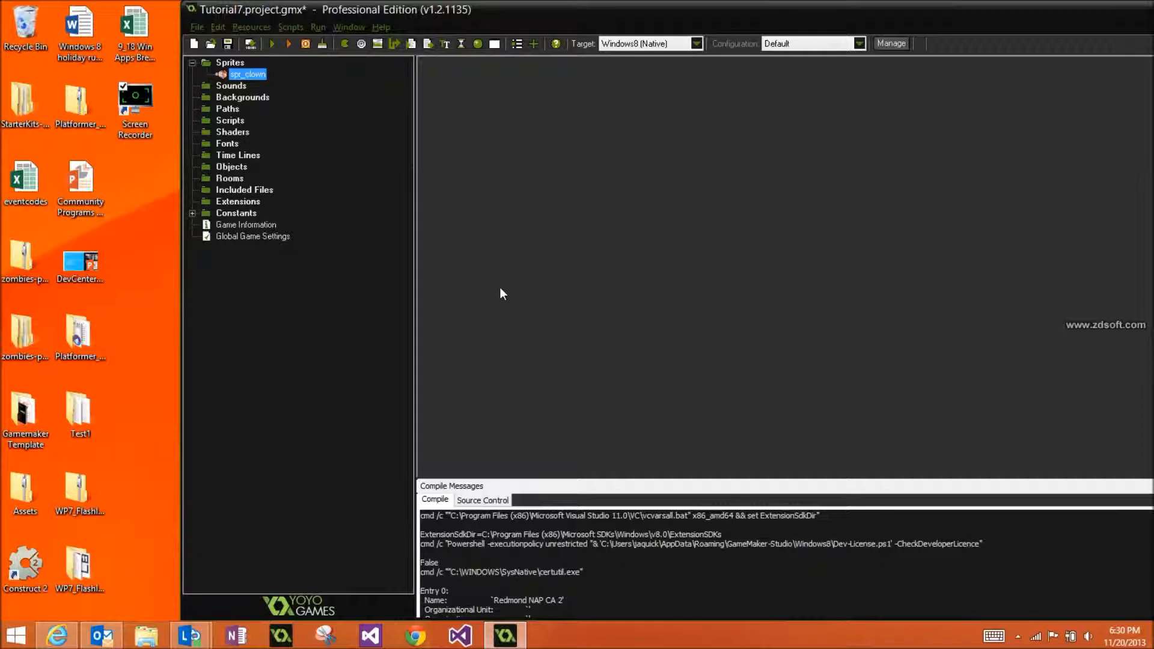
Create another sprite and name it spr_wall
{"action": "double_click", "coordinate": [345, 48]}
{"action": "type", "text": "sptr"}
{"action": "key", "text": "BackSpace"}
{"action": "type", "text": "r_wall"}
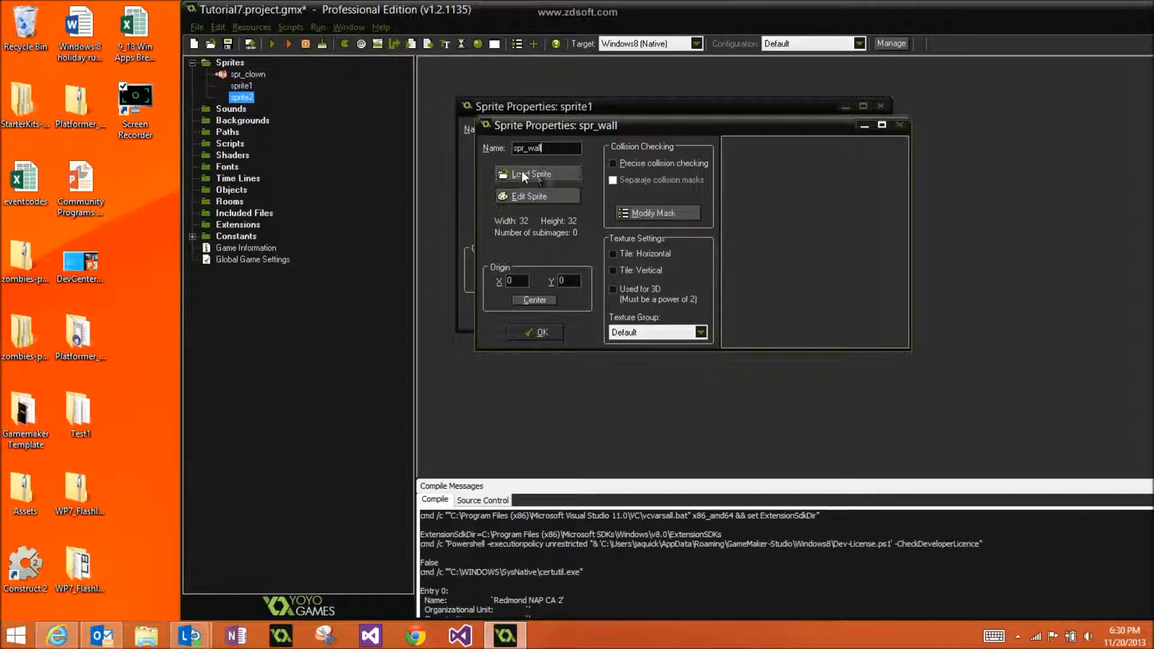
Load the wall image from the assets folder into spr_wall and center its origin
{"action": "left_click", "coordinate": [542, 174]}
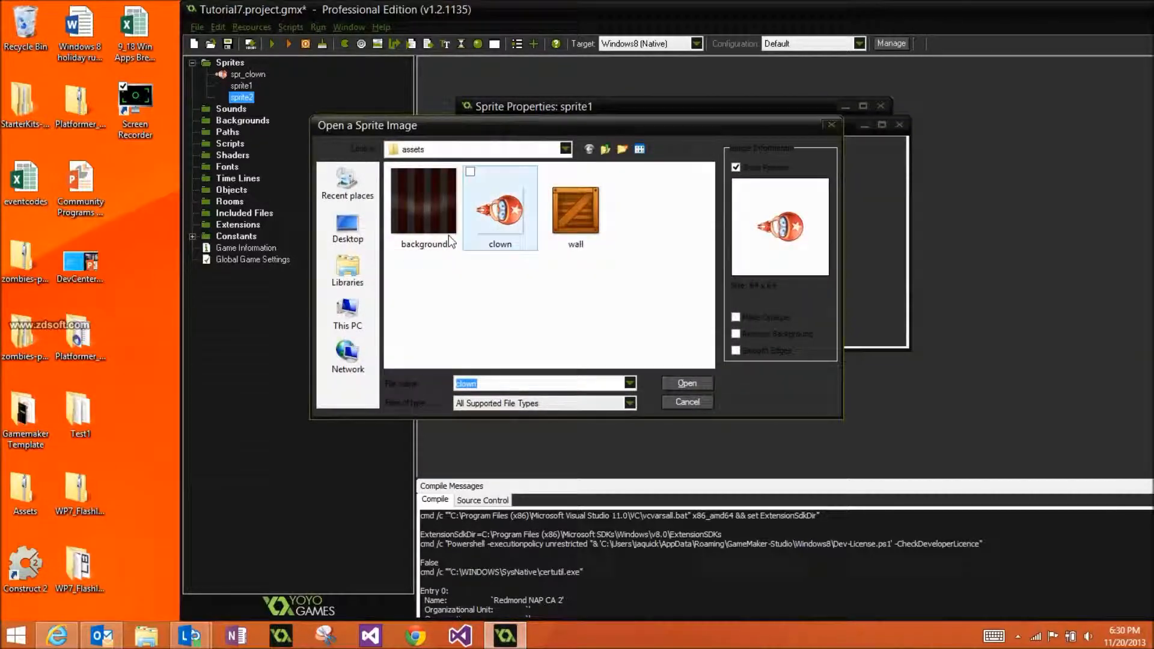
{"action": "left_click", "coordinate": [588, 219]}
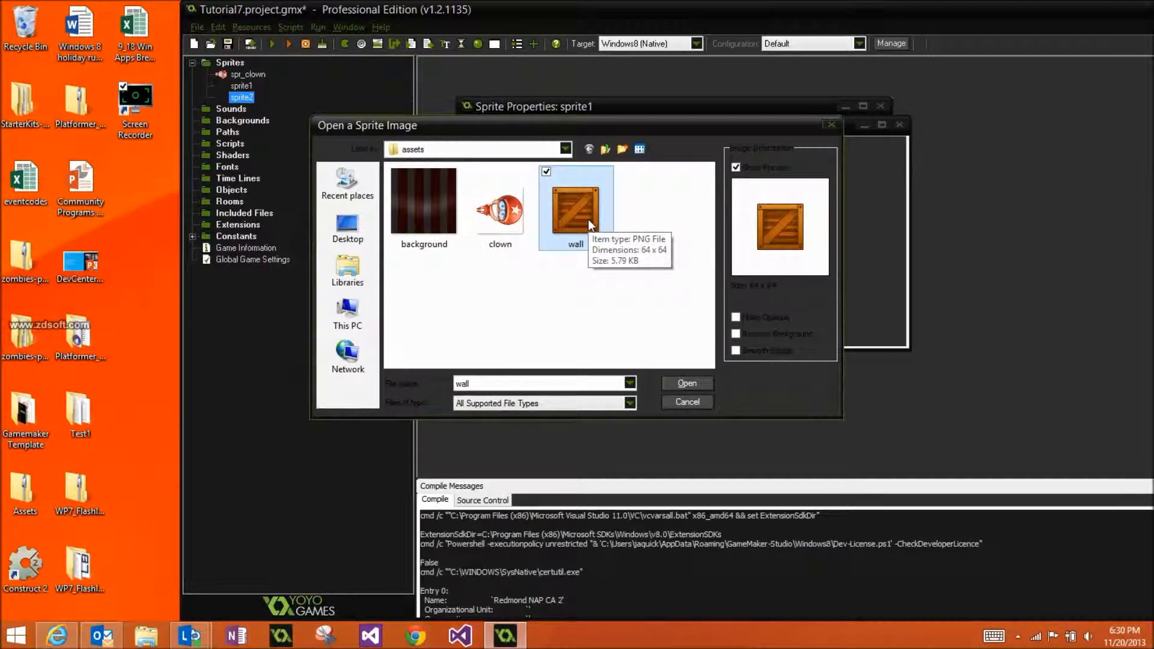
{"action": "double_click", "coordinate": [588, 218]}
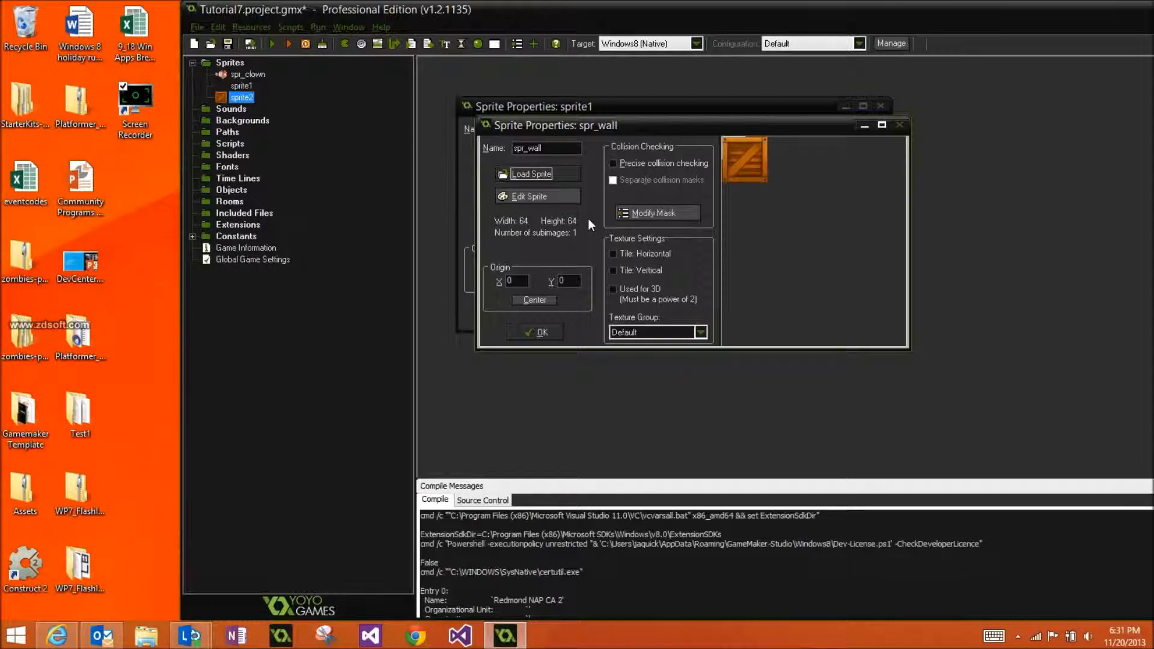
{"action": "left_click", "coordinate": [525, 297]}
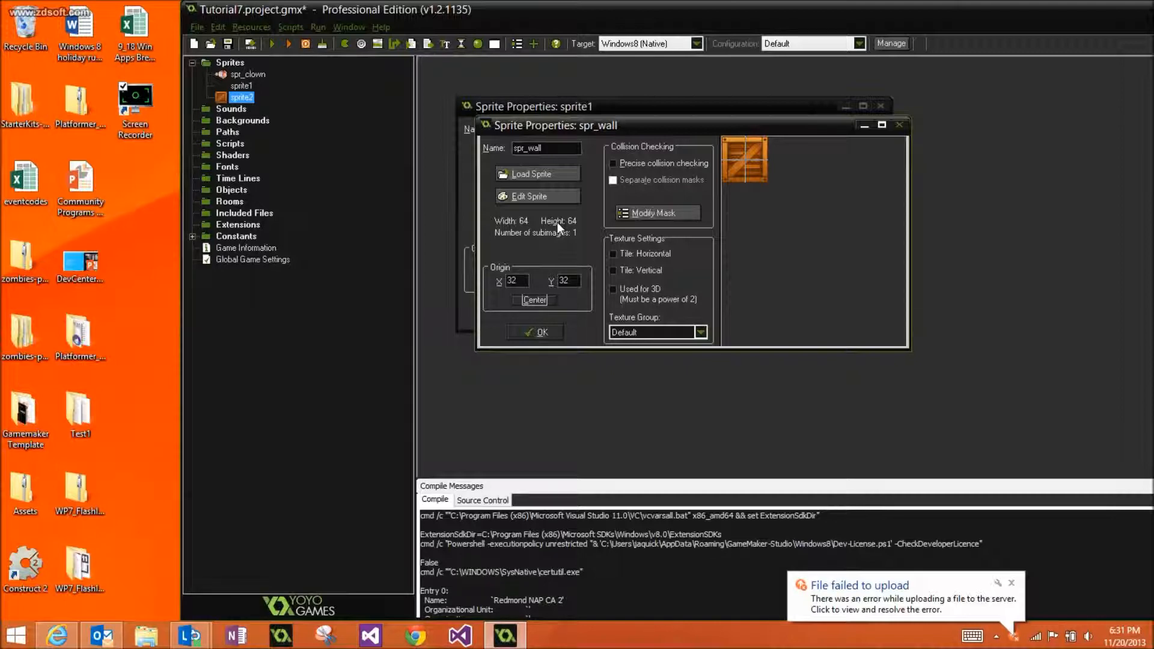
{"action": "left_click", "coordinate": [533, 332]}
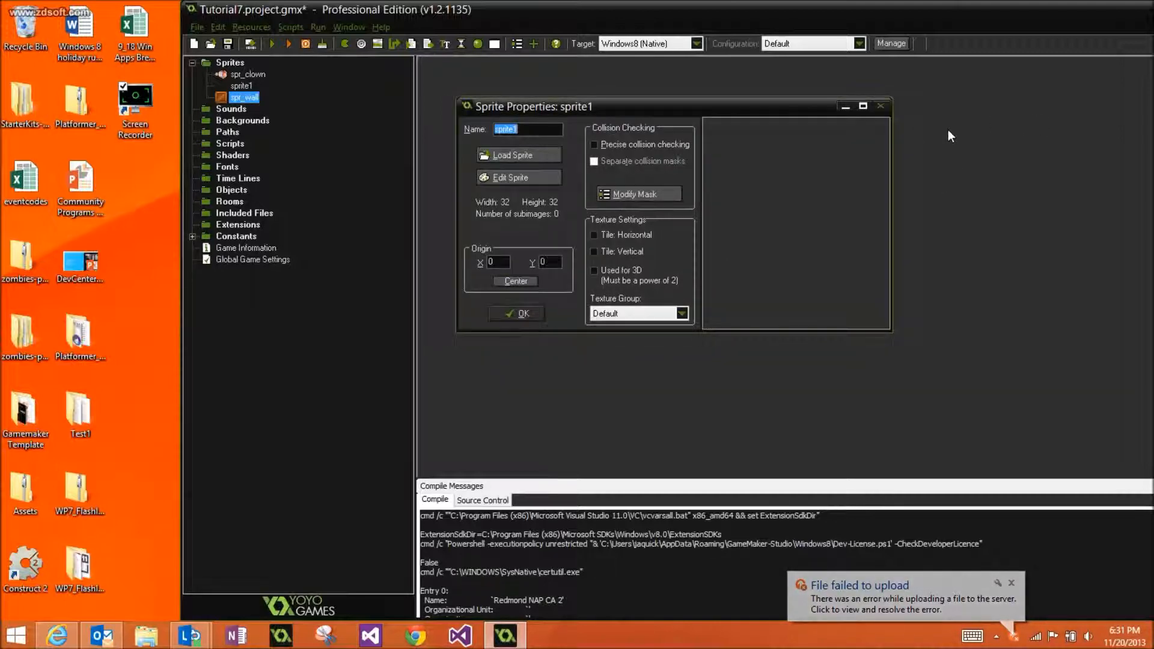
Close the properties of the surplus empty sprite1 and delete it from the project
{"action": "left_click", "coordinate": [882, 107]}
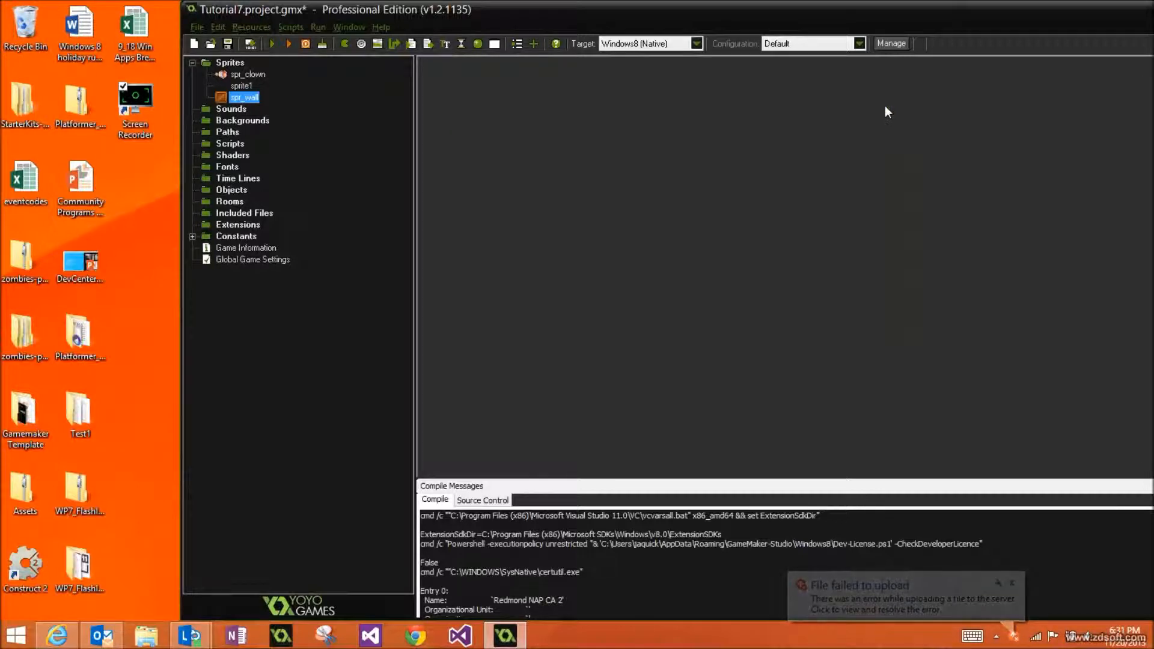
{"action": "left_click", "coordinate": [240, 87]}
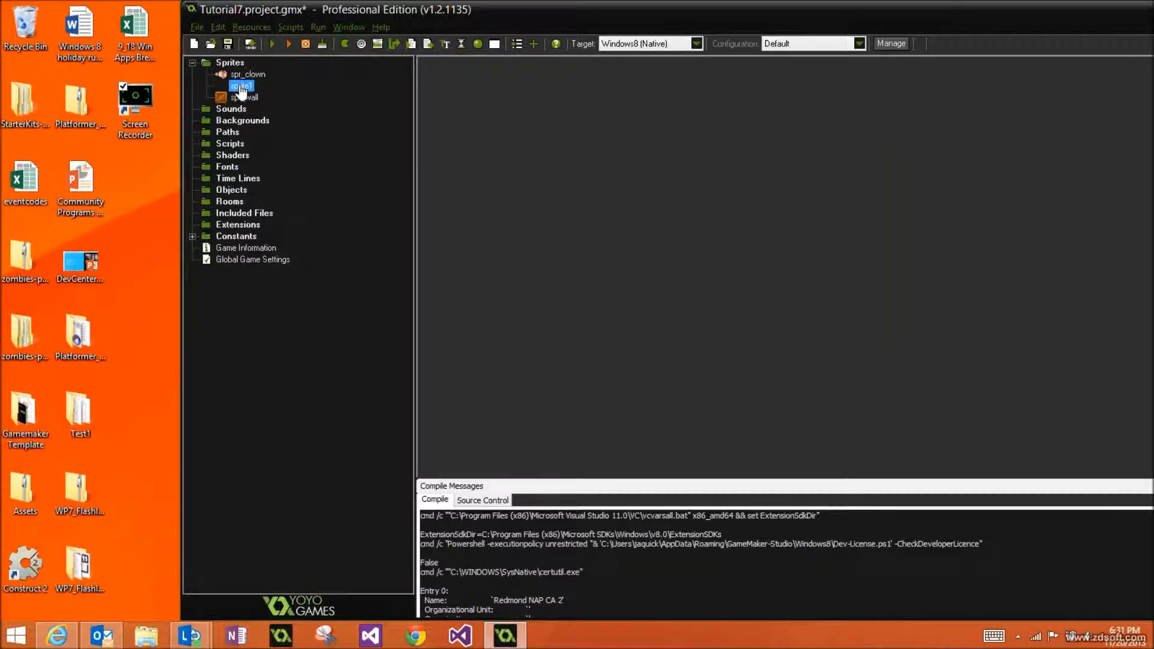
{"action": "right_click", "coordinate": [239, 86]}
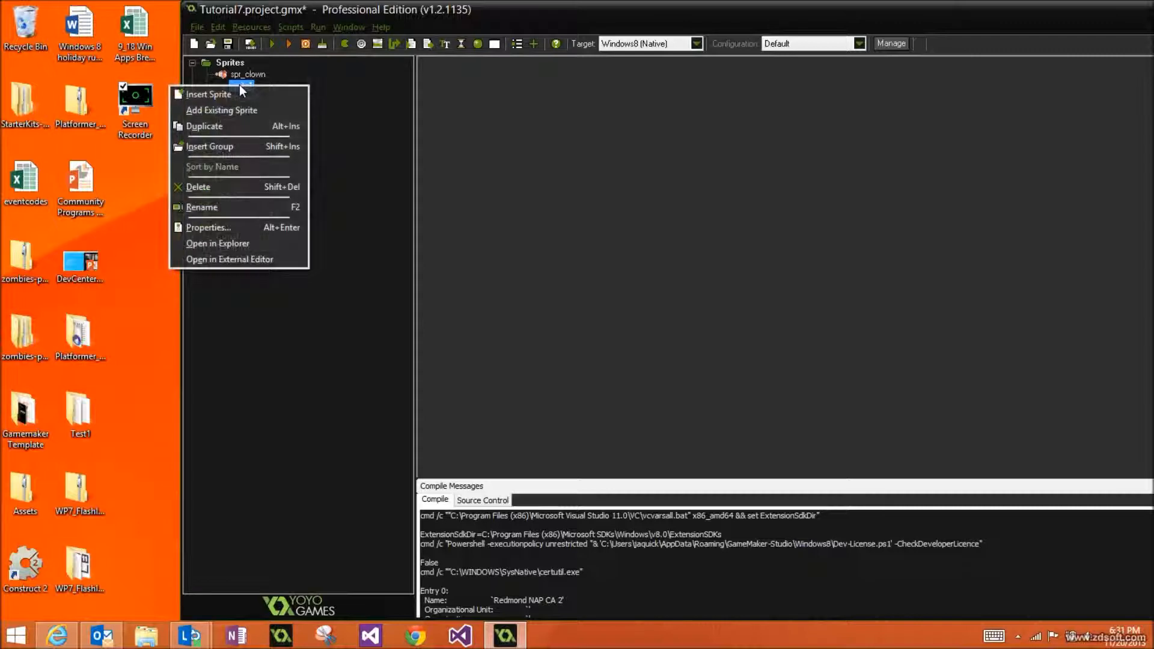
{"action": "left_click", "coordinate": [208, 187]}
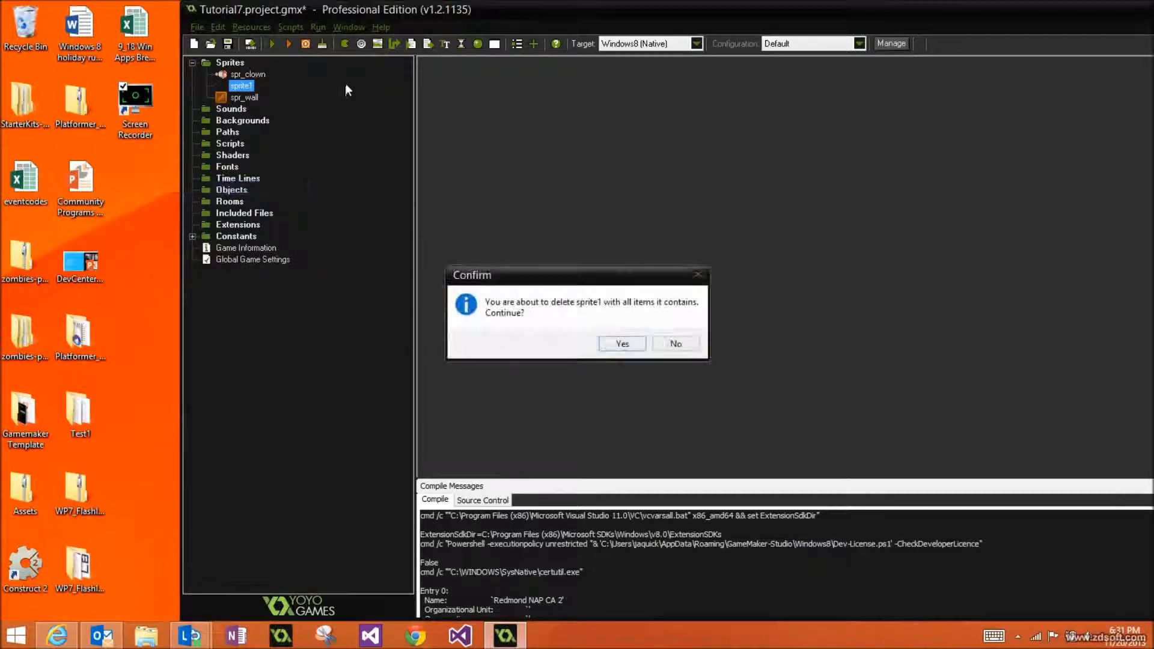
{"action": "key", "text": "Return"}
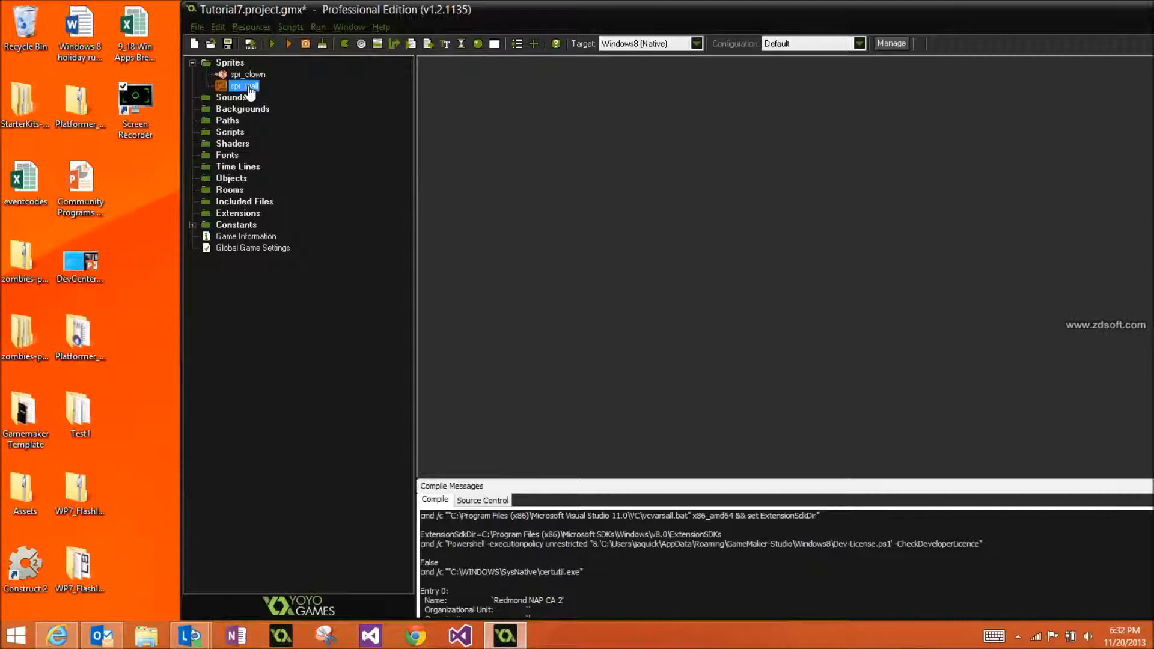
Create an object named obj_clown and assign it the spr_clown sprite
{"action": "left_click", "coordinate": [478, 44]}
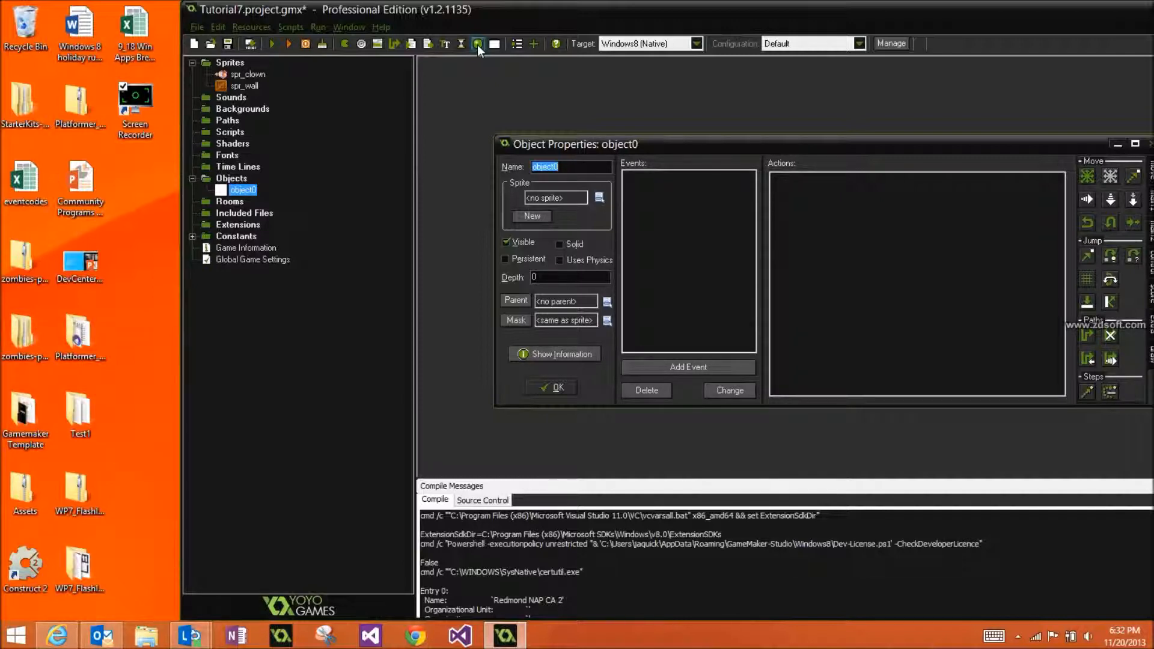
{"action": "type", "text": "obj_"}
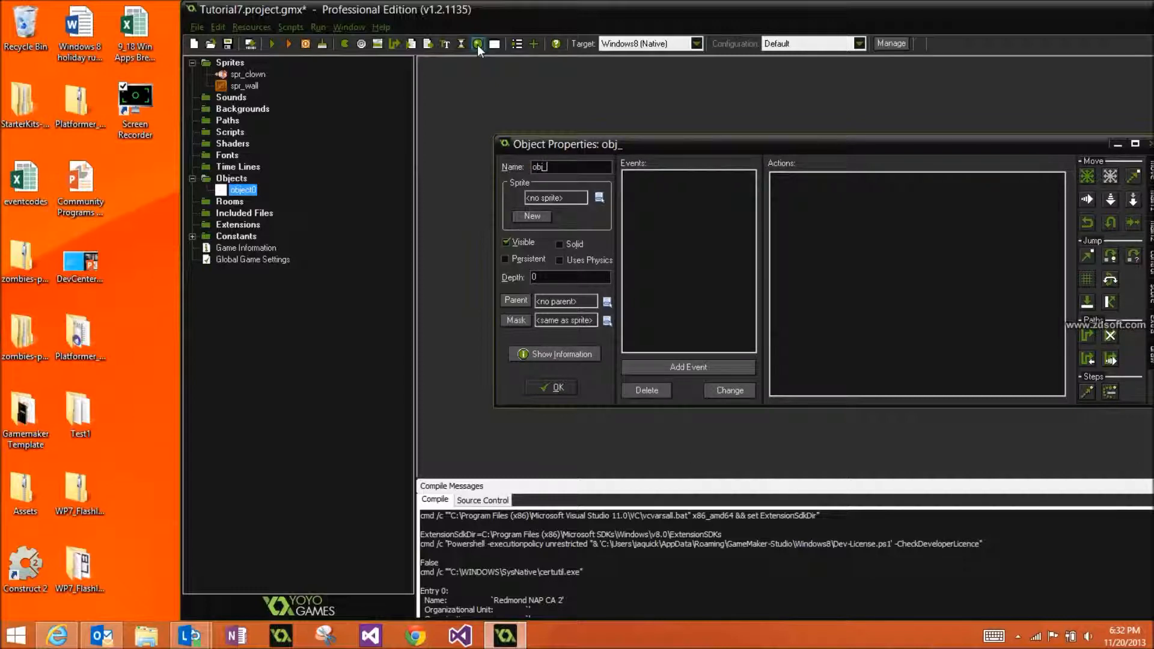
{"action": "type", "text": "clown"}
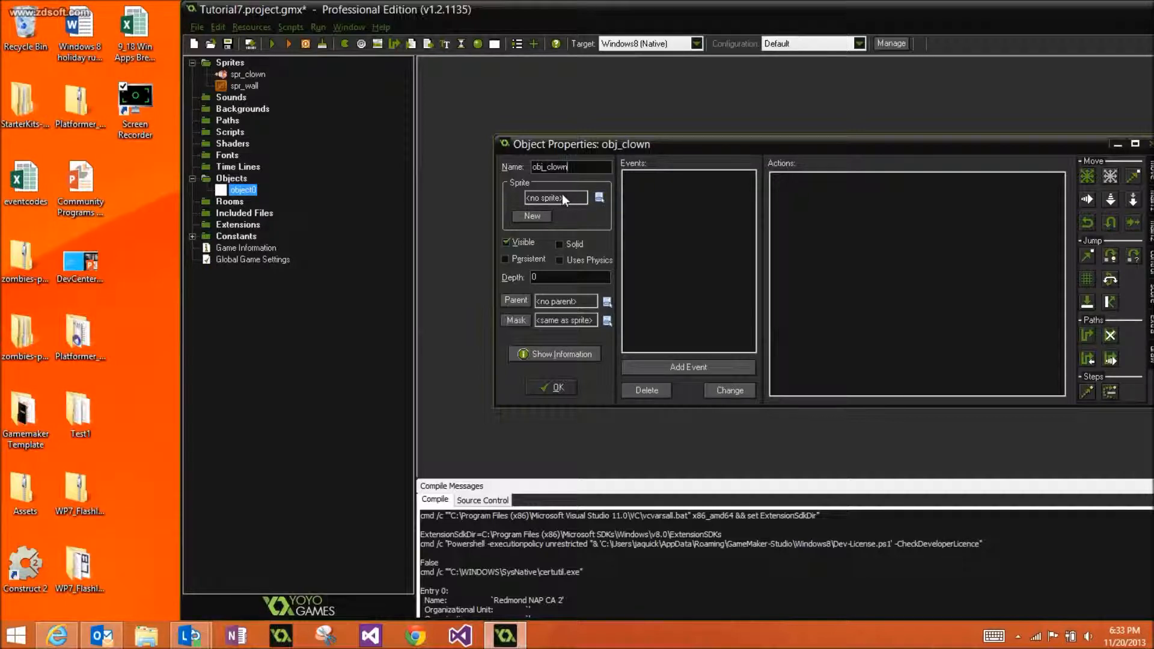
{"action": "left_click", "coordinate": [600, 198]}
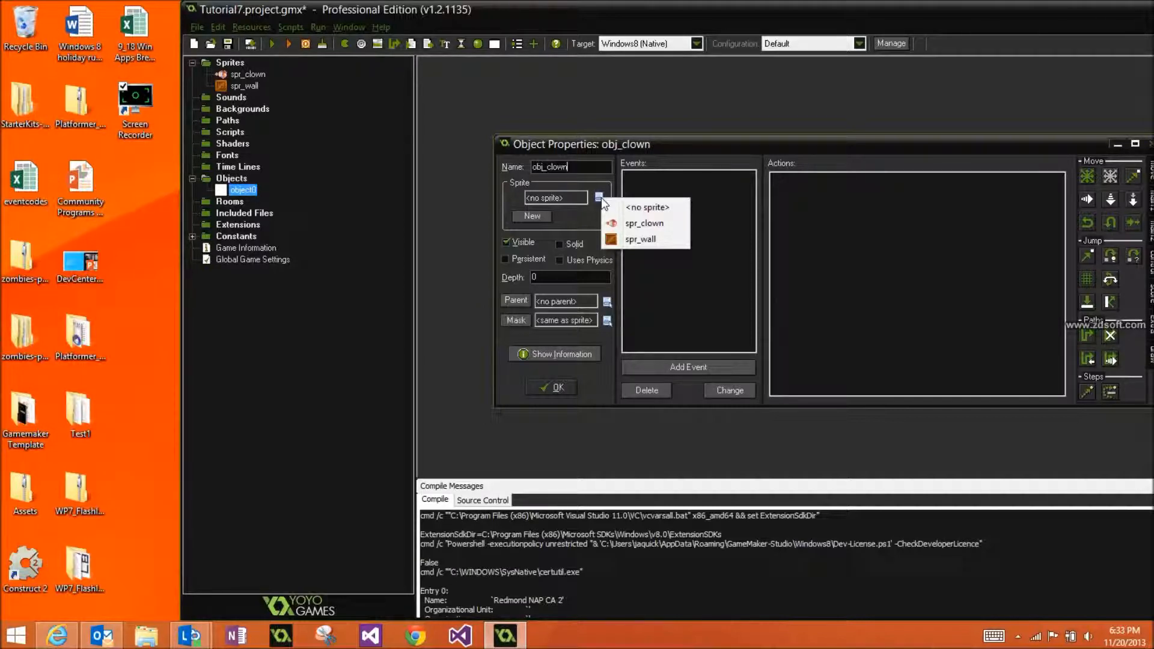
{"action": "left_click", "coordinate": [637, 223]}
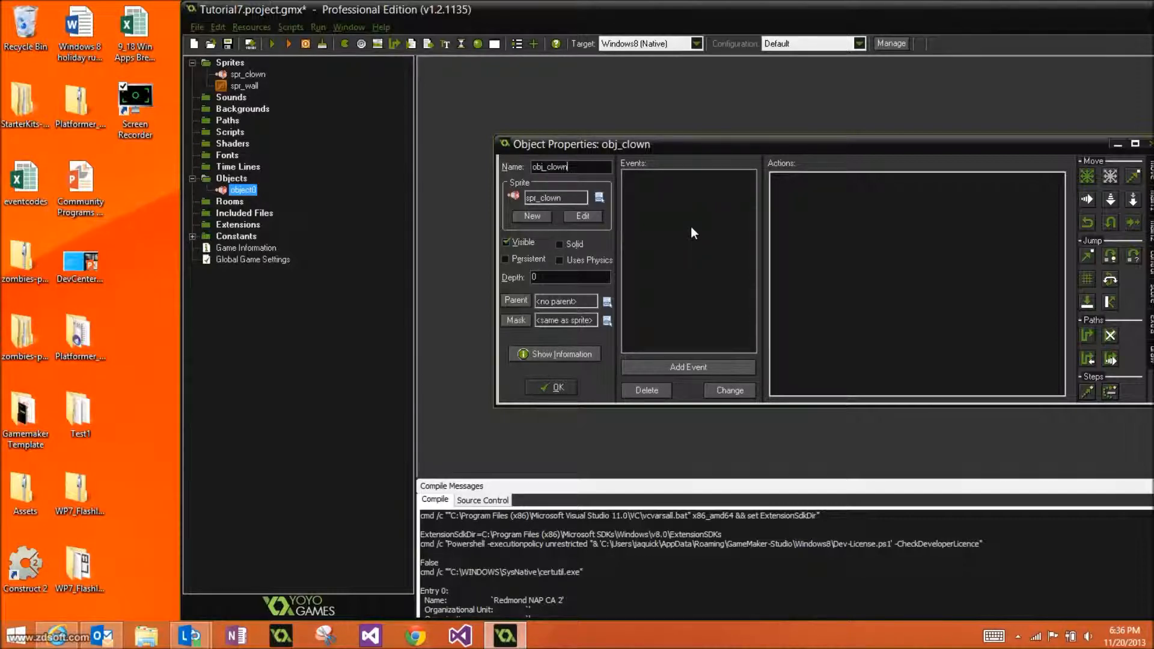
{"action": "left_click", "coordinate": [555, 387]}
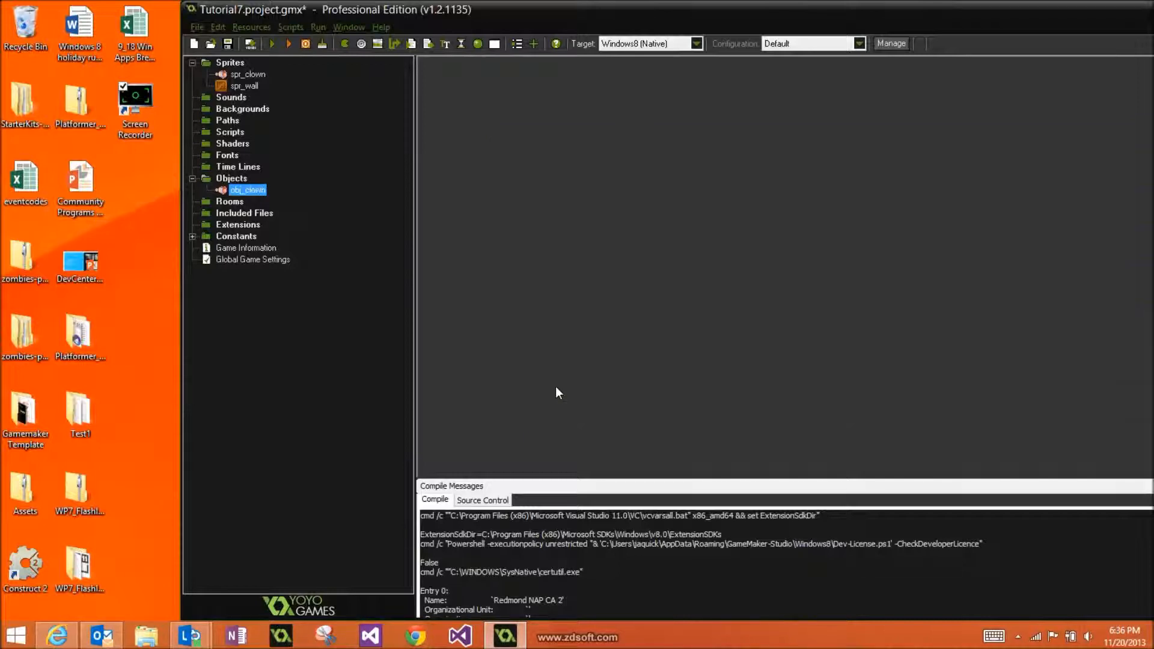
Create an object named obj_wall, assign it the spr_wall sprite and make it solid
{"action": "left_click", "coordinate": [478, 44]}
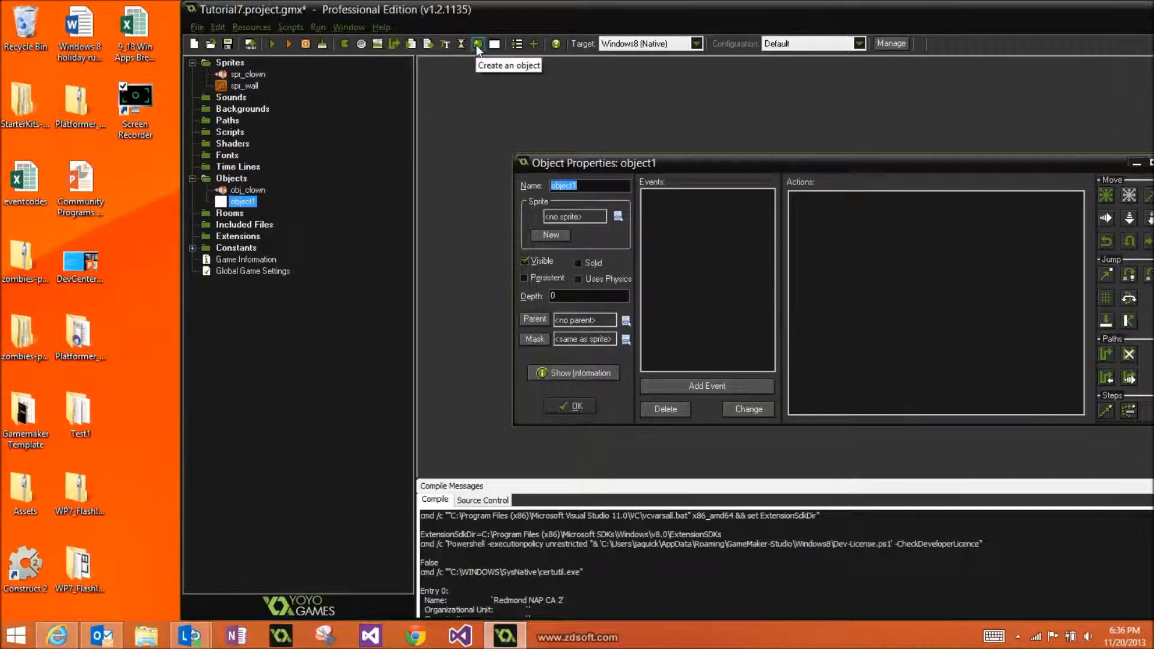
{"action": "type", "text": "obj_wall"}
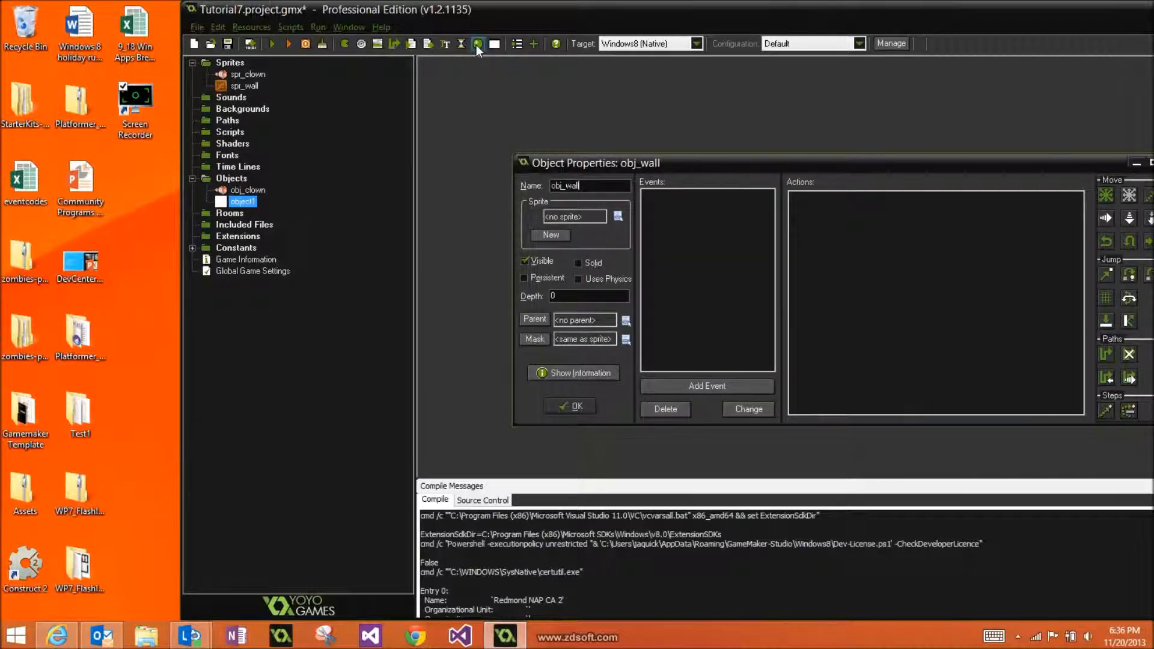
{"action": "left_click", "coordinate": [618, 217]}
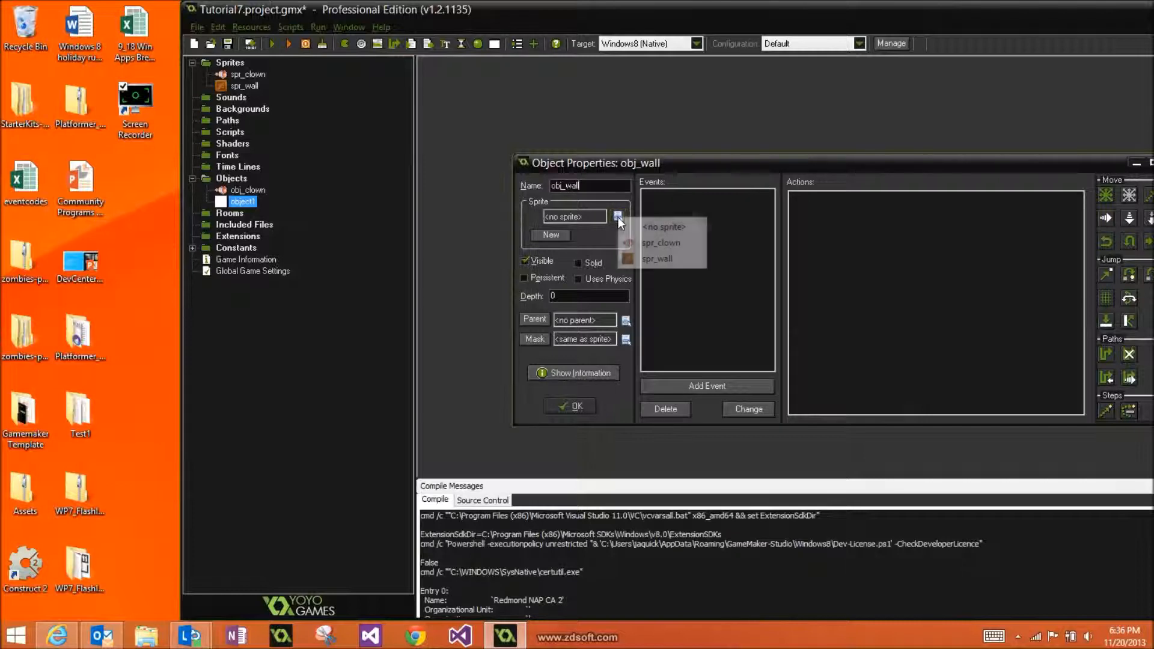
{"action": "left_click", "coordinate": [643, 259]}
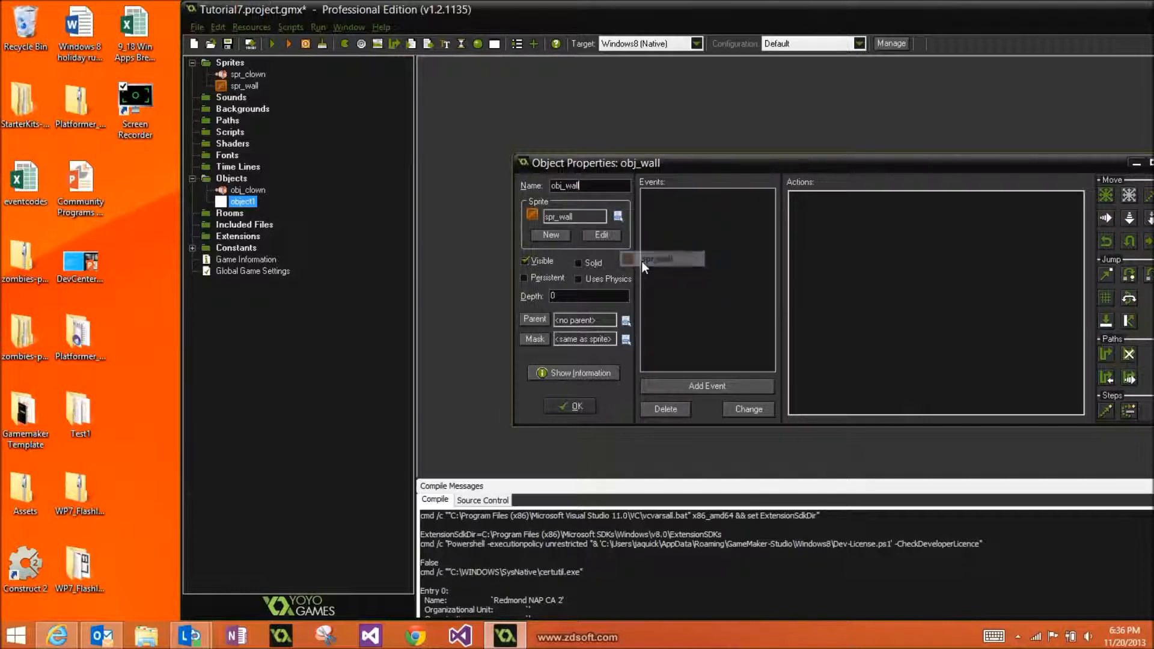
{"action": "left_click", "coordinate": [579, 263]}
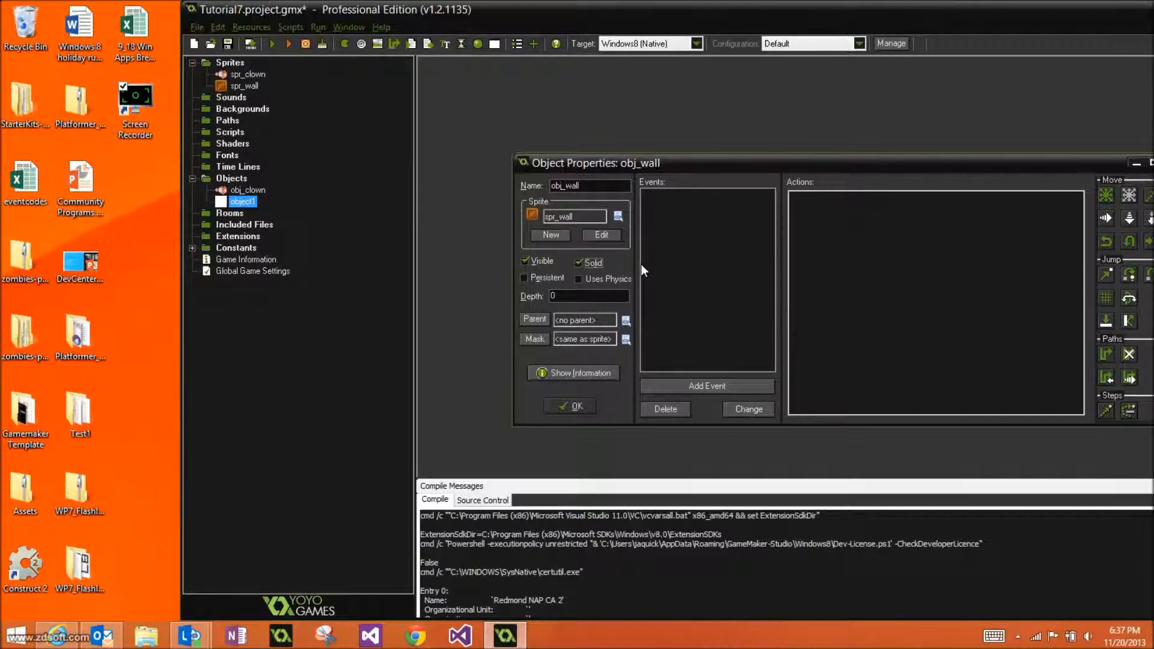
{"action": "left_click", "coordinate": [566, 405]}
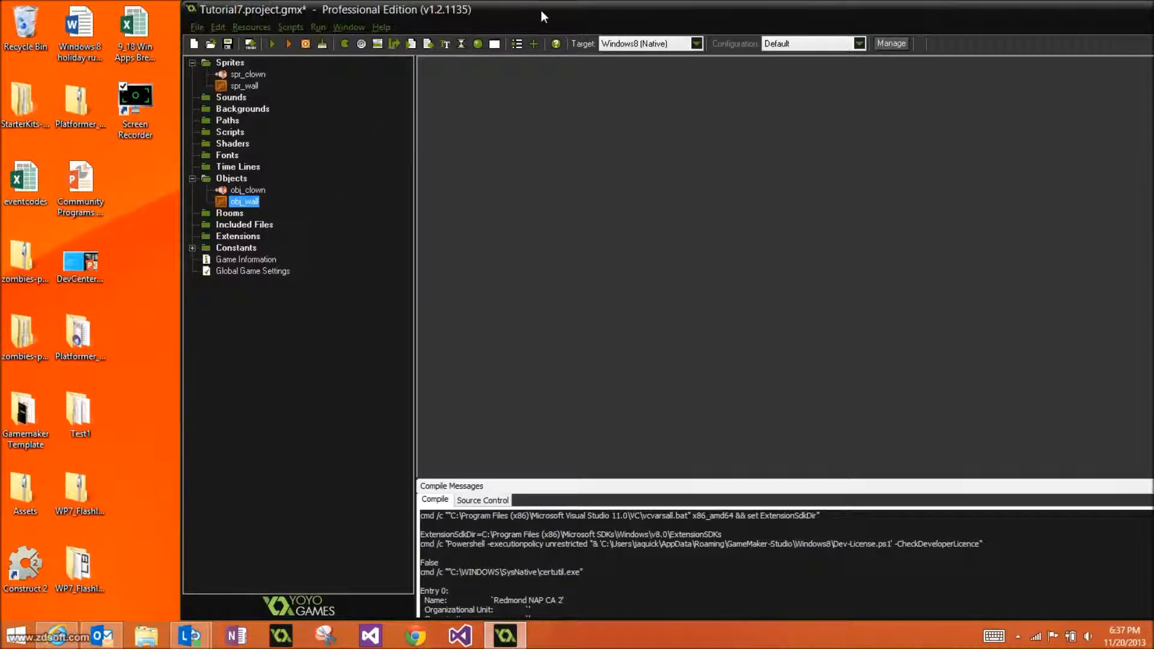
Create a room and name it rm_game in its settings
{"action": "left_click", "coordinate": [494, 44]}
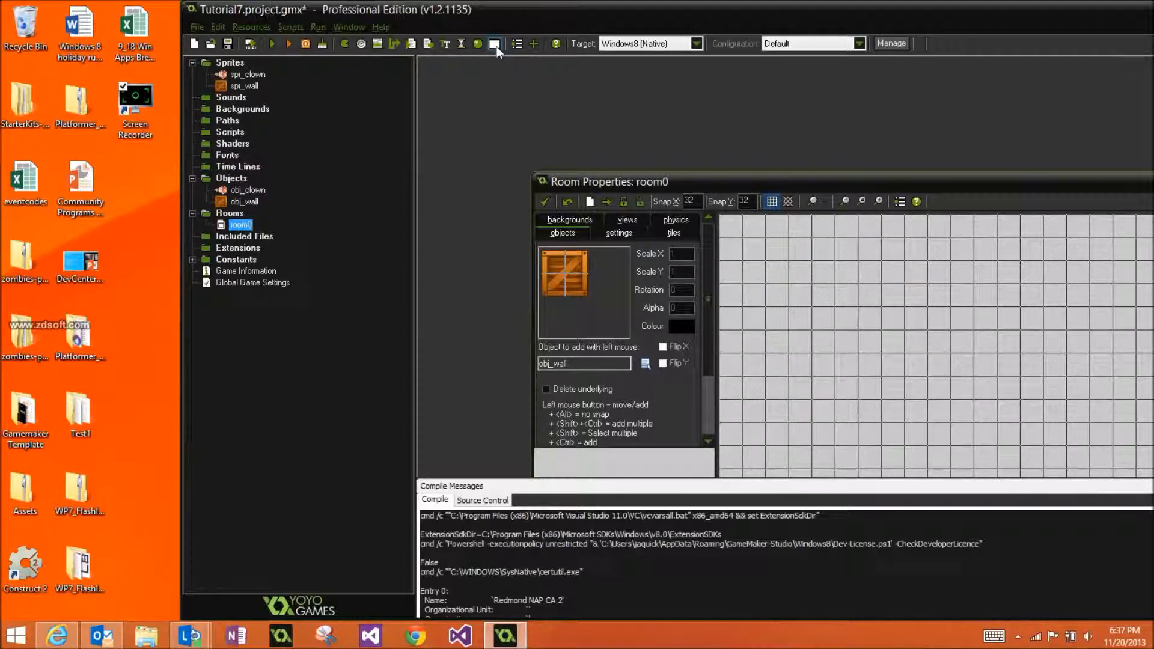
{"action": "left_click_drag", "start_coordinate": [726, 181], "coordinate": [627, 62]}
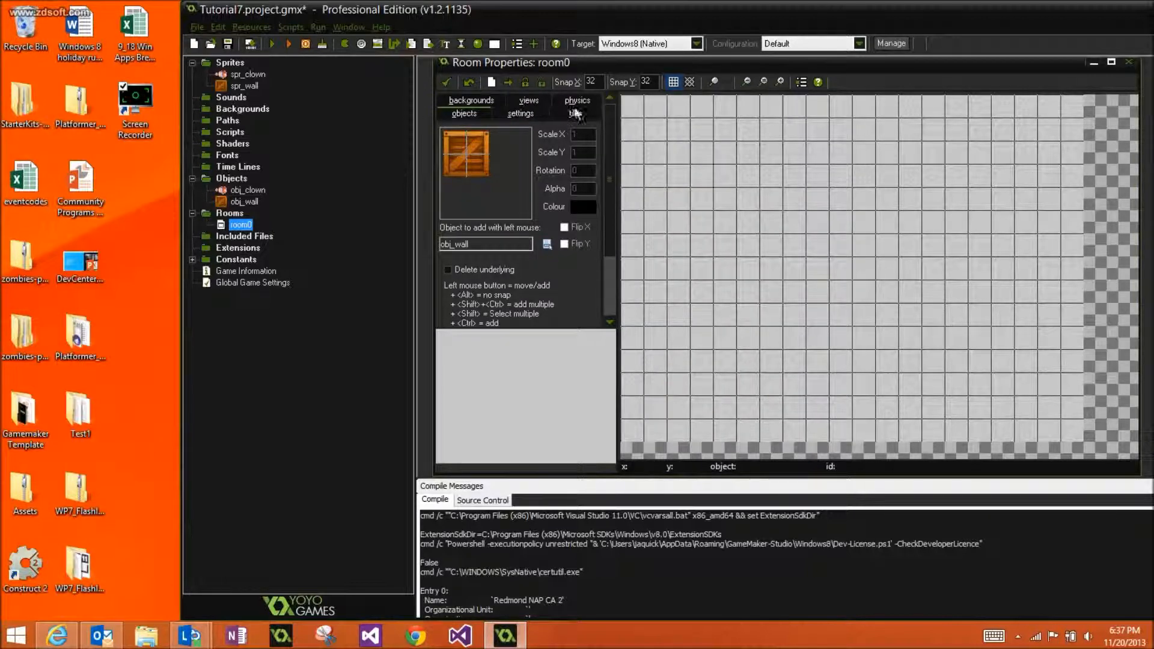
{"action": "left_click", "coordinate": [521, 113]}
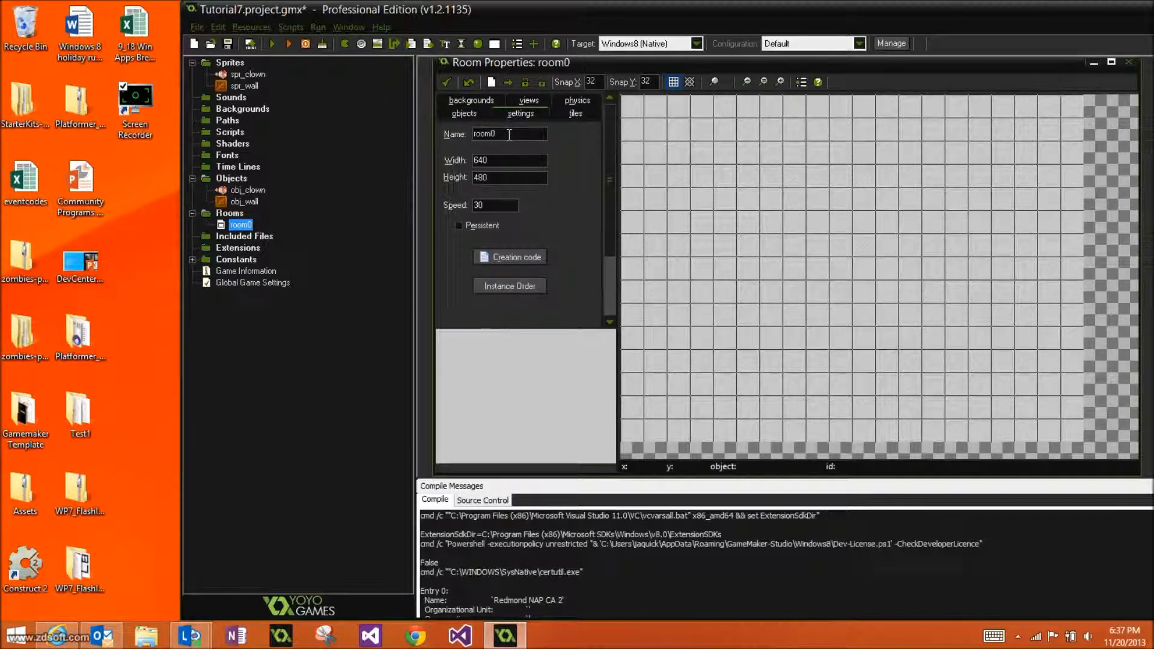
{"action": "type", "text": "rm_game"}
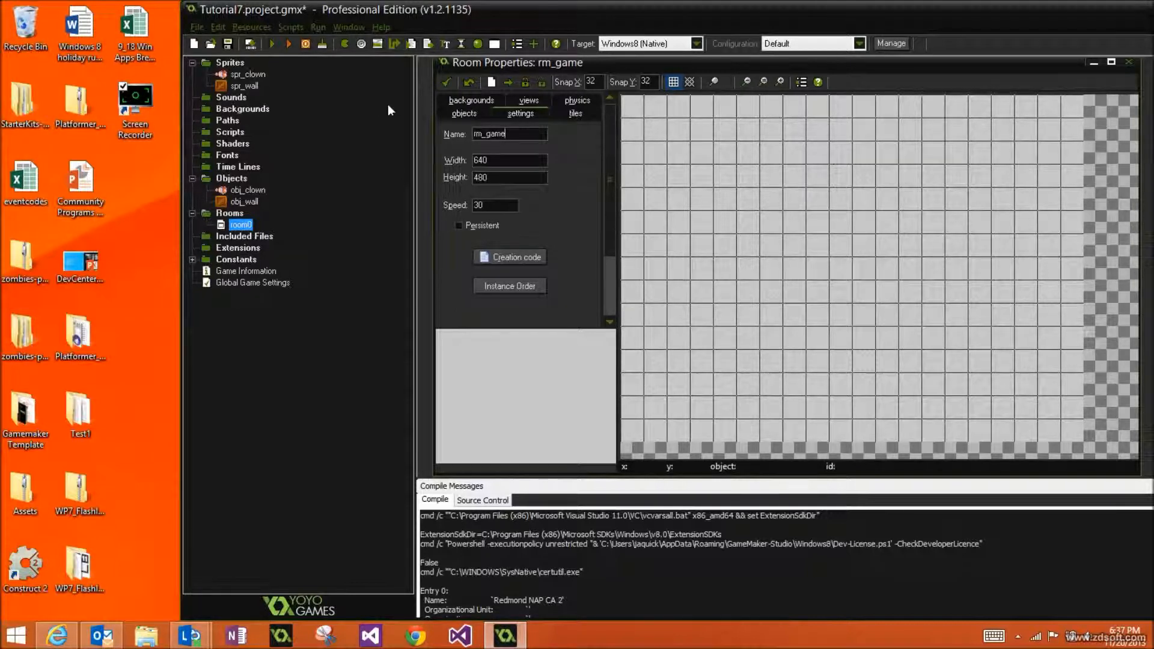
Choose obj_wall as the object to add and place one instance in the room's upper-left corner
{"action": "left_click", "coordinate": [470, 112]}
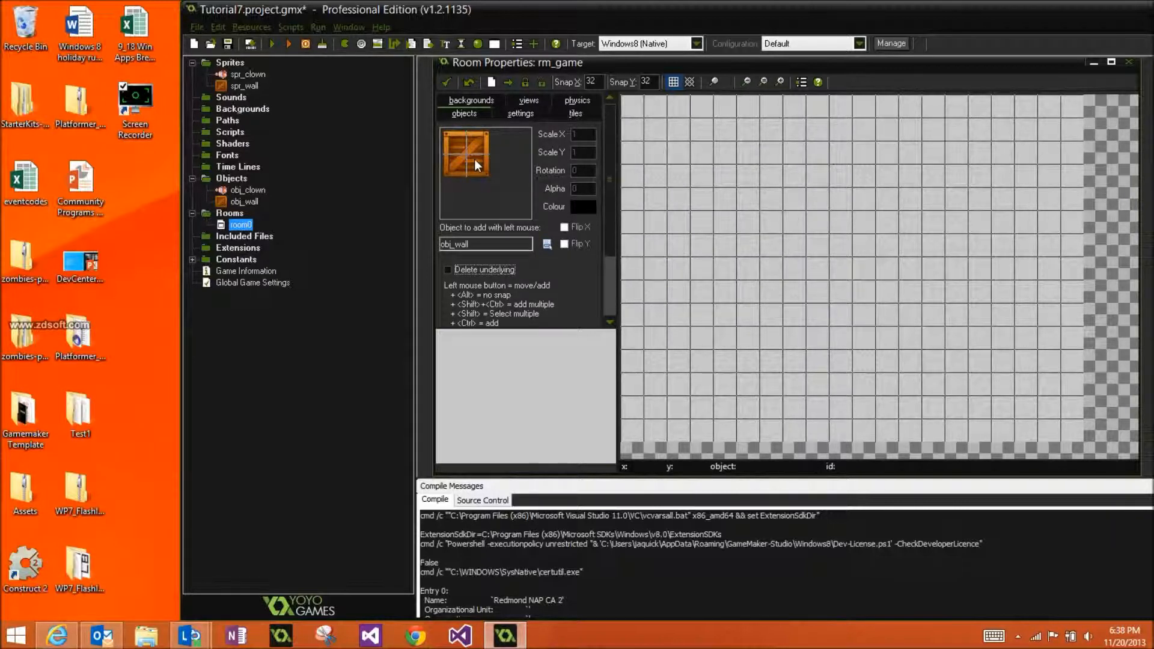
{"action": "left_click", "coordinate": [749, 81]}
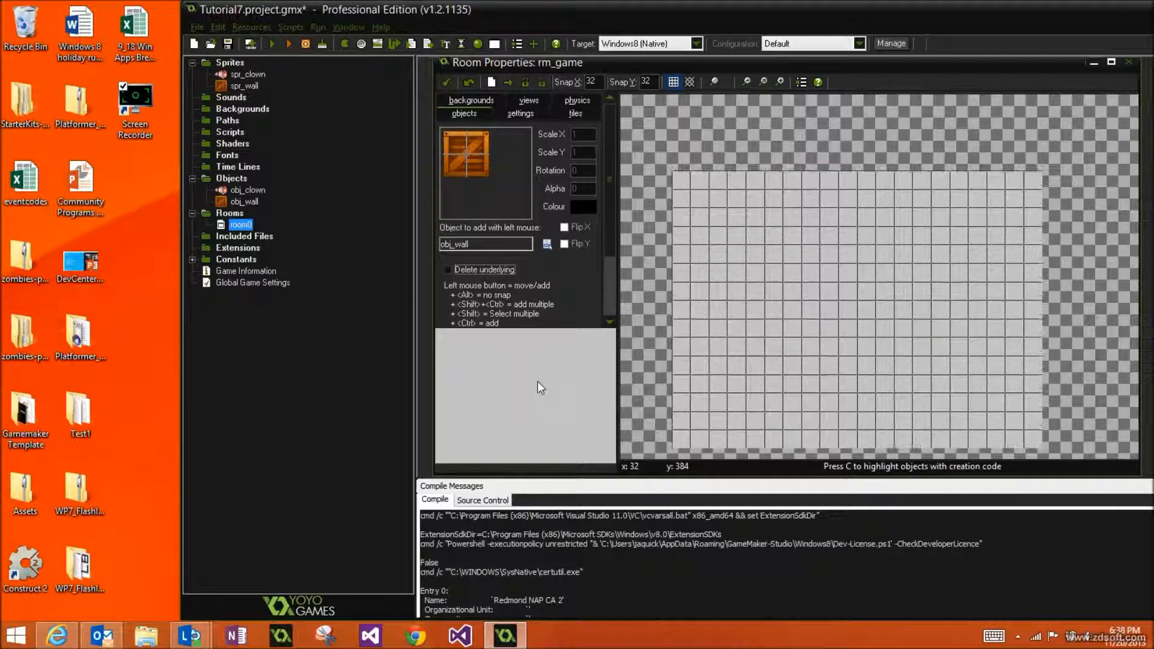
{"action": "left_click", "coordinate": [548, 243]}
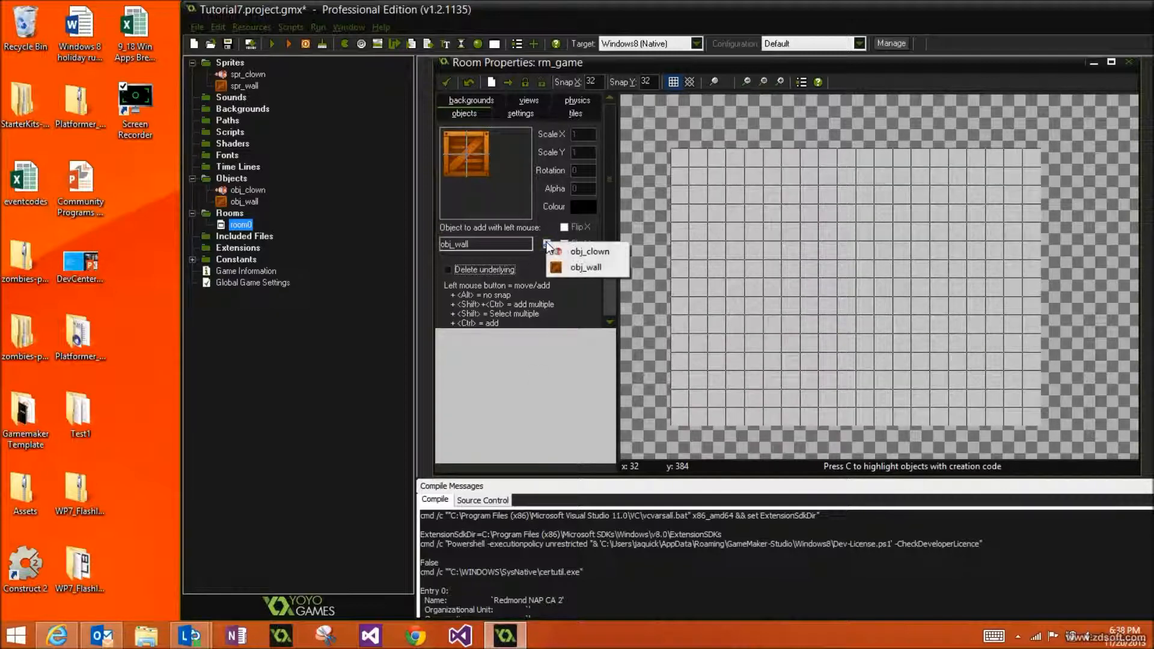
{"action": "left_click", "coordinate": [612, 265]}
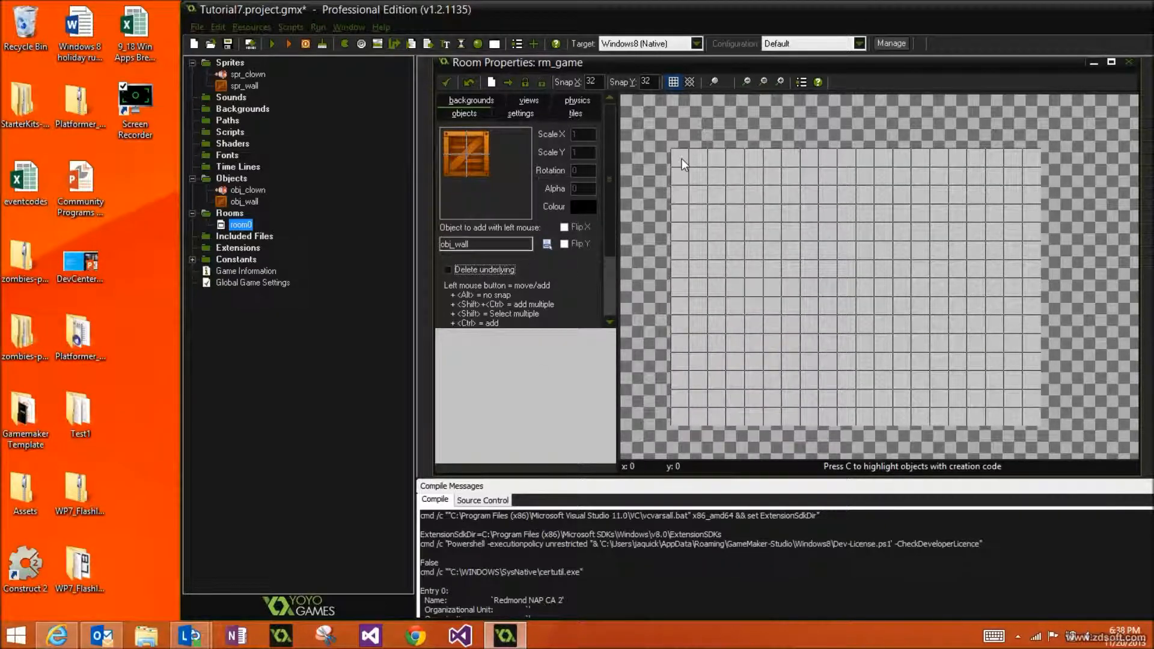
{"action": "left_click", "coordinate": [680, 174]}
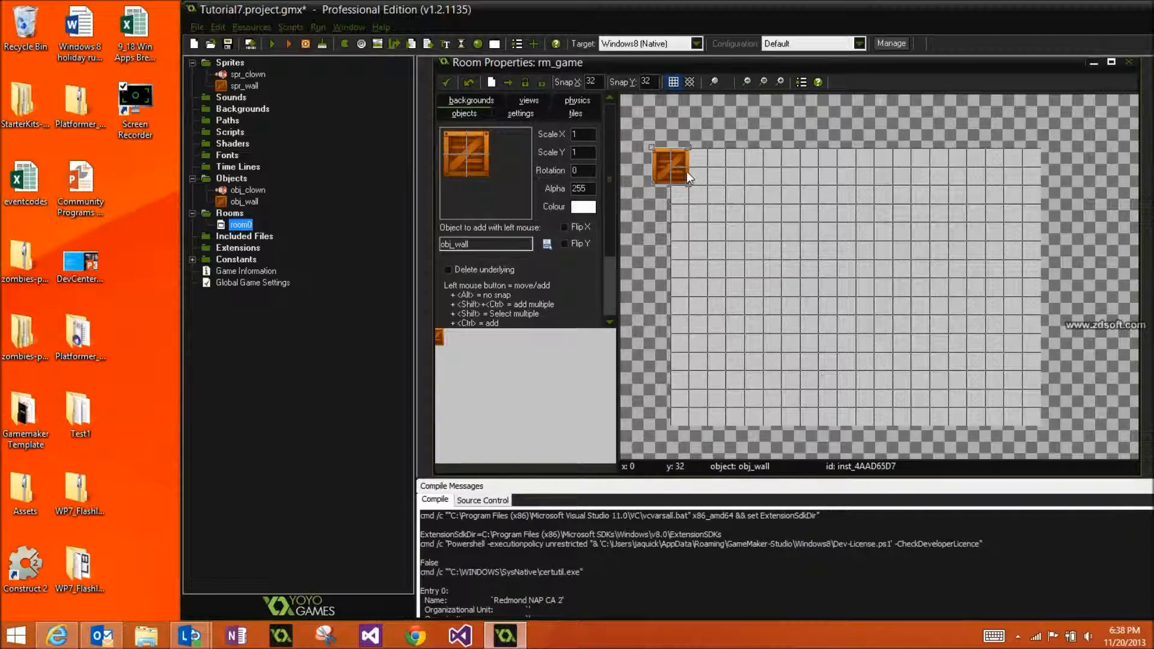
{"action": "left_click_drag", "start_coordinate": [686, 172], "coordinate": [697, 177]}
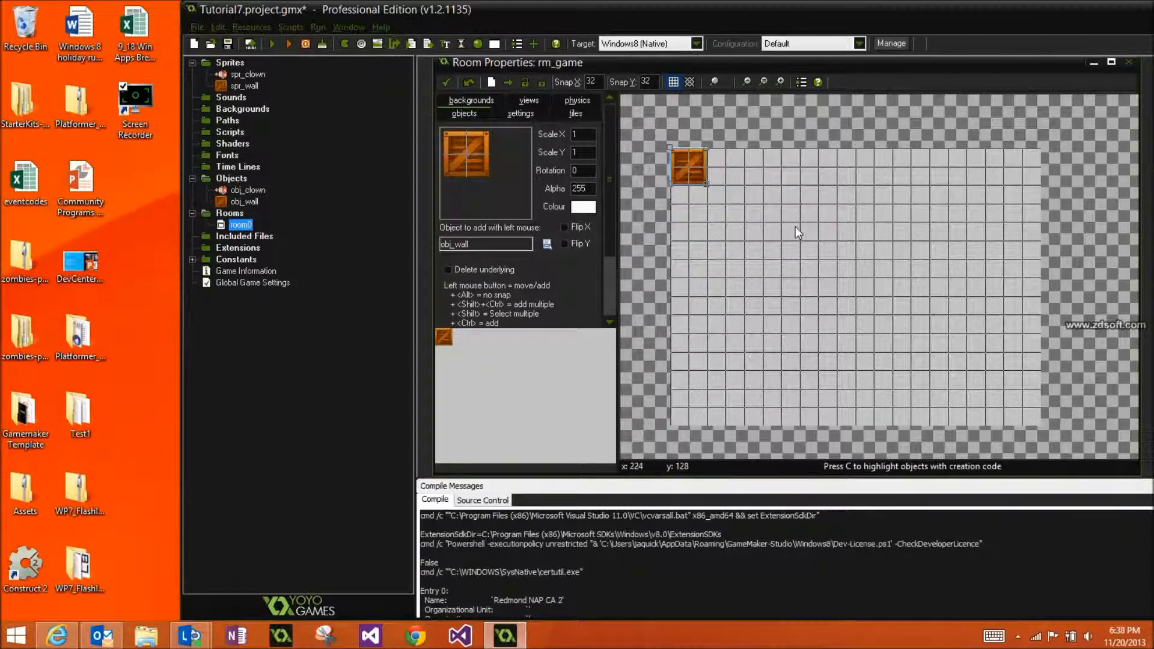
Place obj_wall instances down the room's left edge to the lower-left corner
{"action": "left_click", "coordinate": [700, 210]}
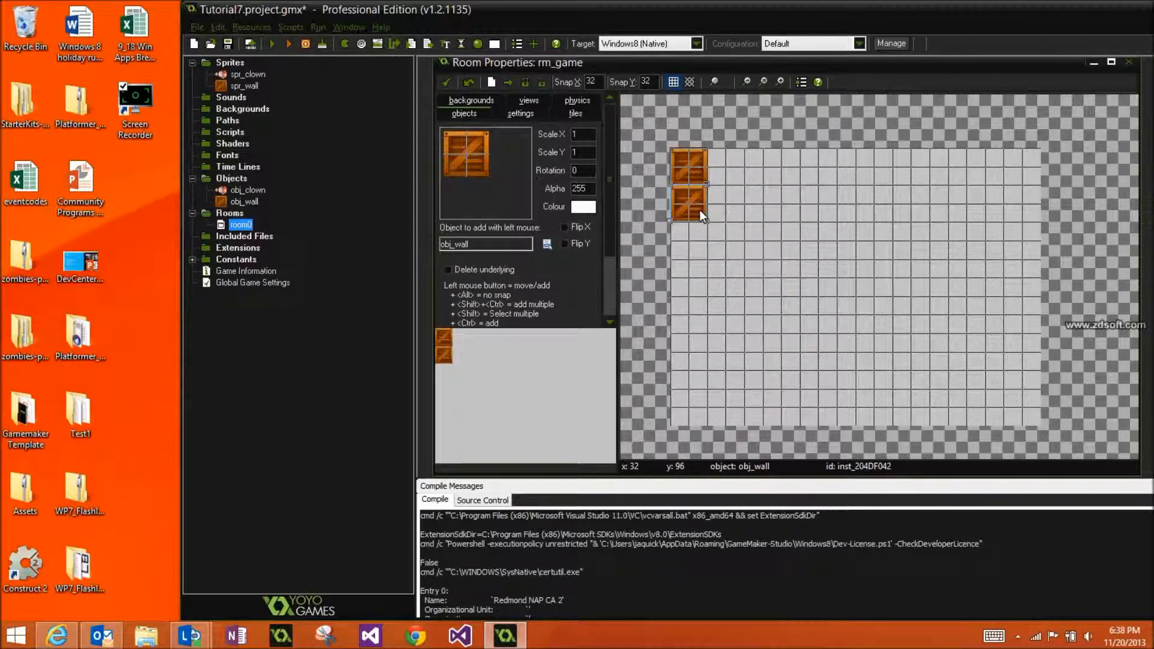
{"action": "left_click", "coordinate": [698, 247]}
{"action": "left_click", "coordinate": [697, 282]}
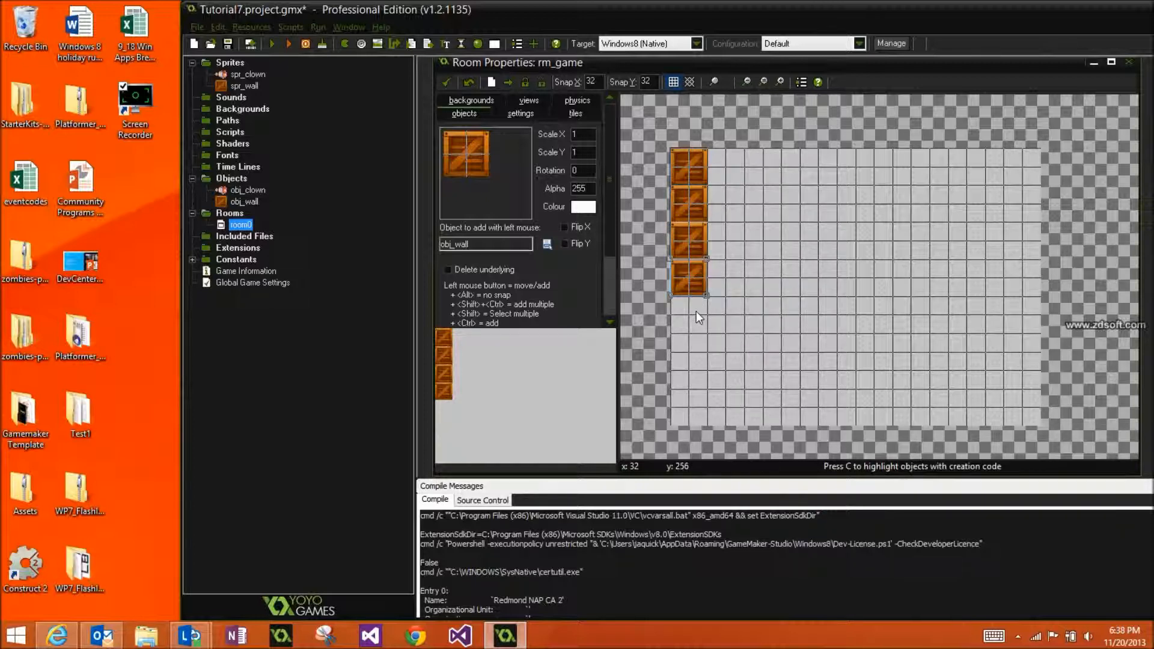
{"action": "left_click", "coordinate": [698, 317]}
{"action": "left_click", "coordinate": [700, 354]}
{"action": "left_click", "coordinate": [699, 388]}
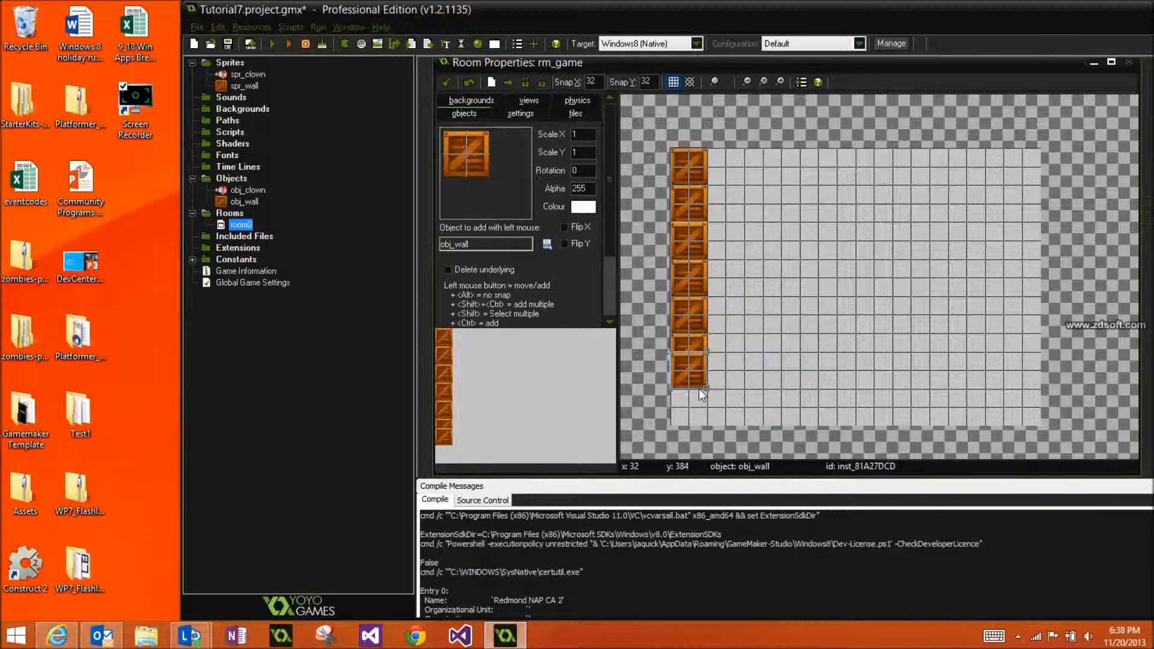
{"action": "left_click", "coordinate": [698, 413]}
Place a row of obj_wall instances along the room's lower edge to the lower-right corner
{"action": "left_click", "coordinate": [740, 419]}
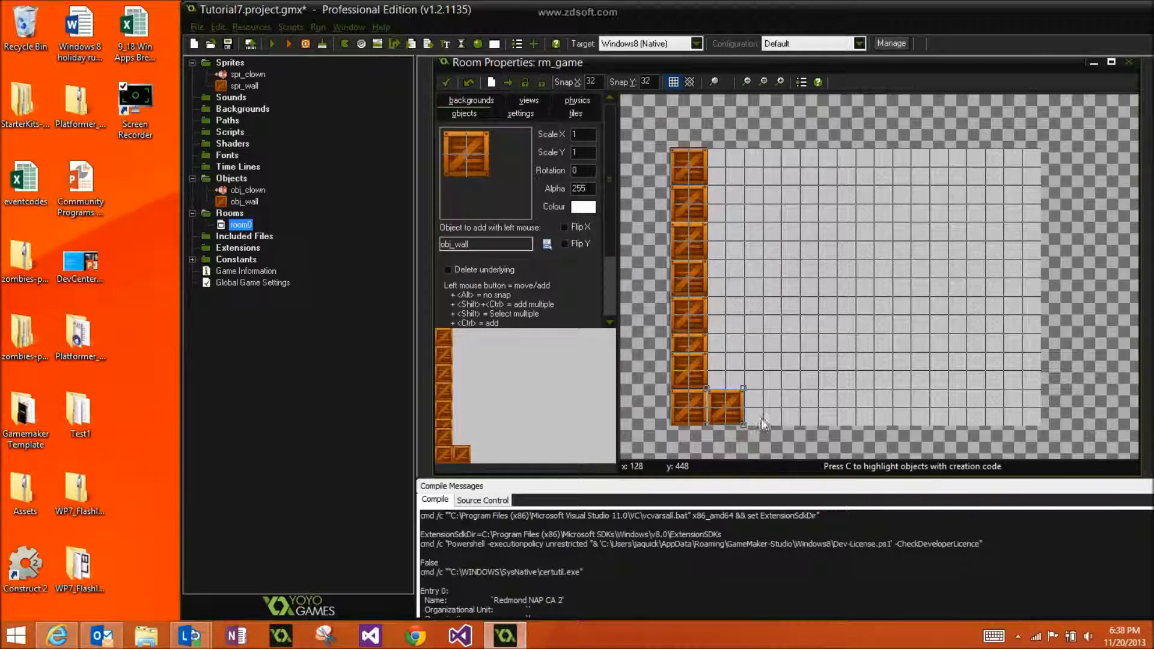
{"action": "left_click", "coordinate": [773, 419]}
{"action": "left_click", "coordinate": [811, 413]}
{"action": "left_click", "coordinate": [836, 415]}
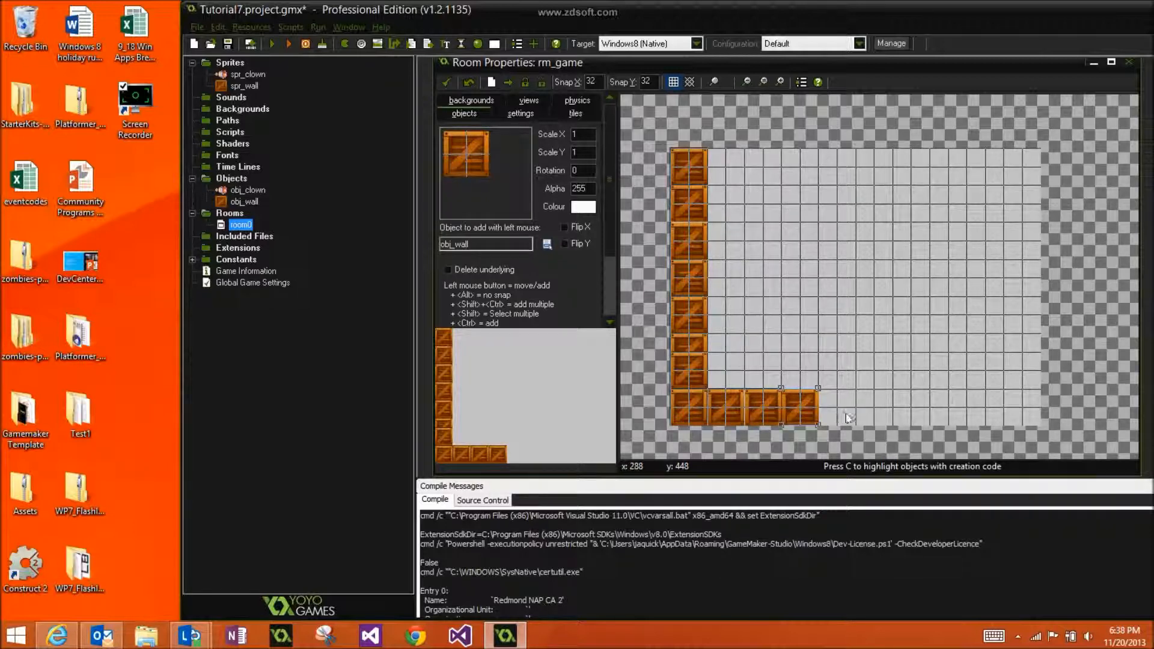
{"action": "left_click", "coordinate": [874, 415]}
{"action": "left_click", "coordinate": [911, 415]}
{"action": "left_click", "coordinate": [956, 413]}
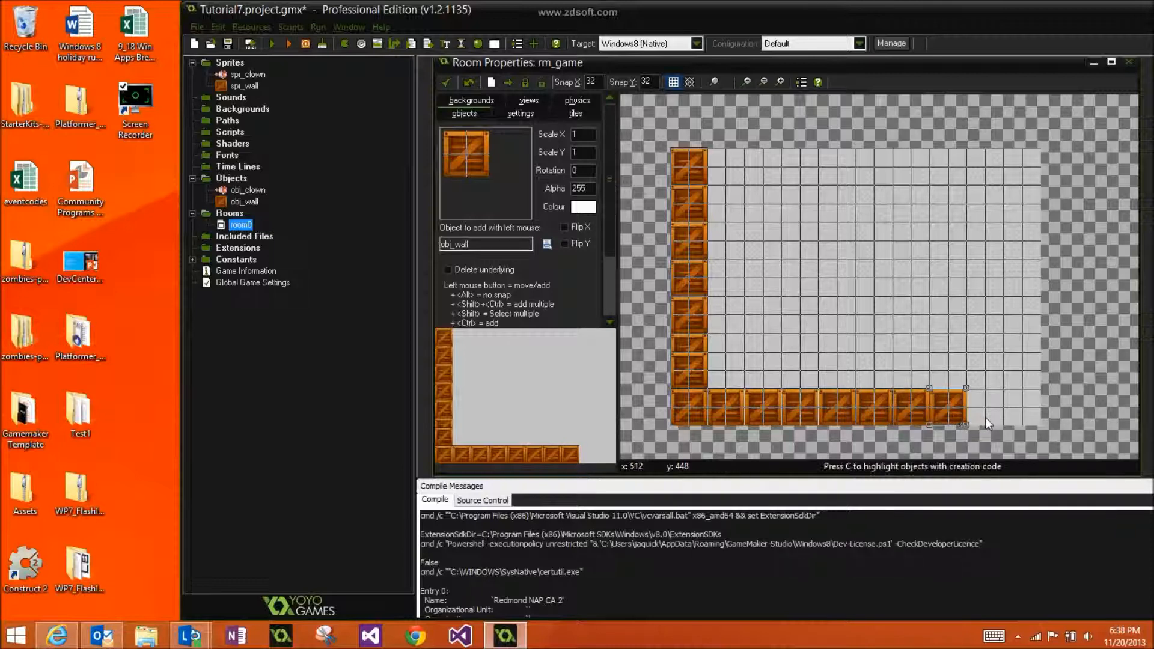
{"action": "left_click", "coordinate": [990, 417]}
{"action": "left_click", "coordinate": [1027, 416]}
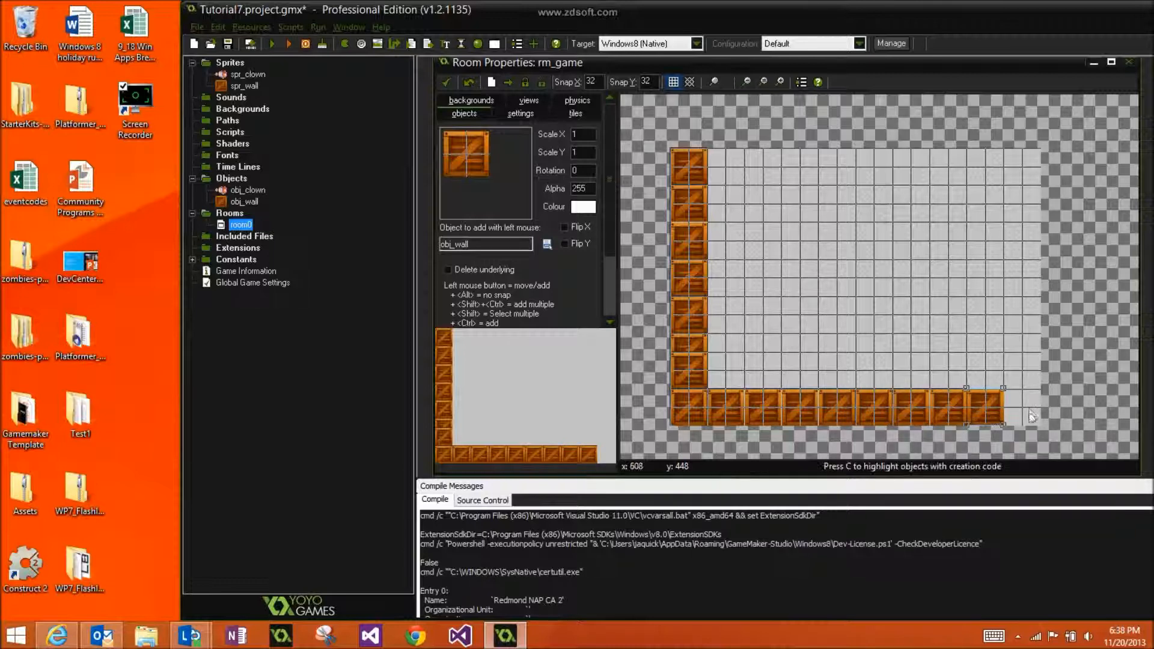
Stack obj_wall instances up the room's right edge to the upper-right corner
{"action": "left_click", "coordinate": [1032, 367]}
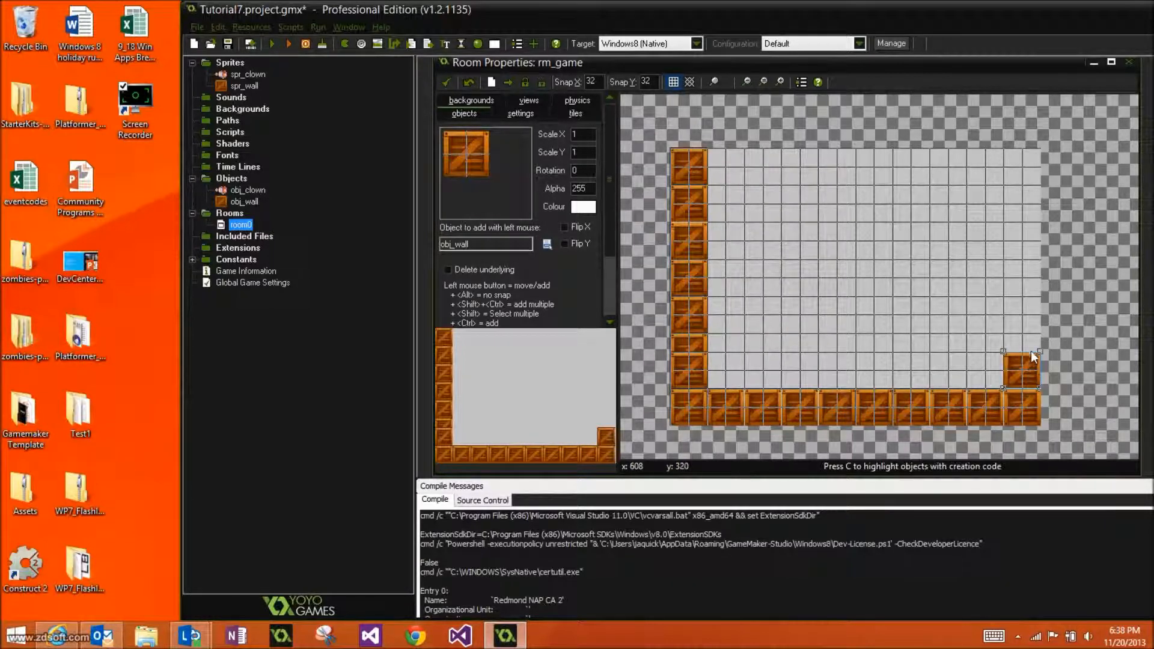
{"action": "left_click", "coordinate": [1031, 348]}
{"action": "left_click", "coordinate": [1028, 309]}
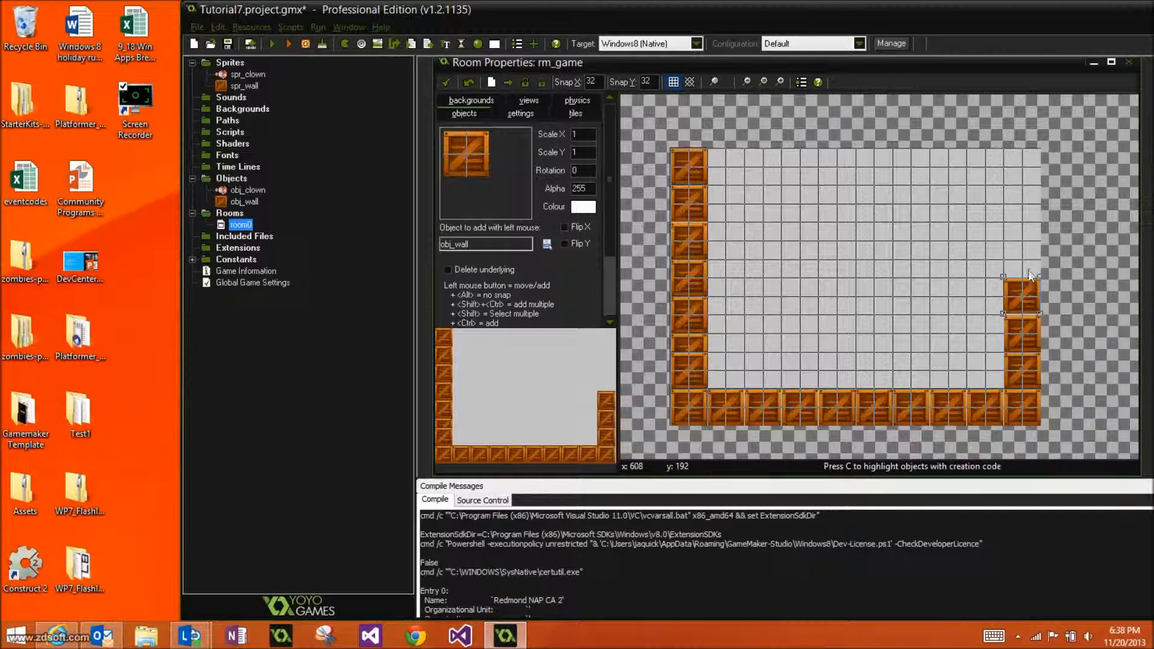
{"action": "left_click", "coordinate": [1029, 269]}
{"action": "left_click", "coordinate": [1029, 235]}
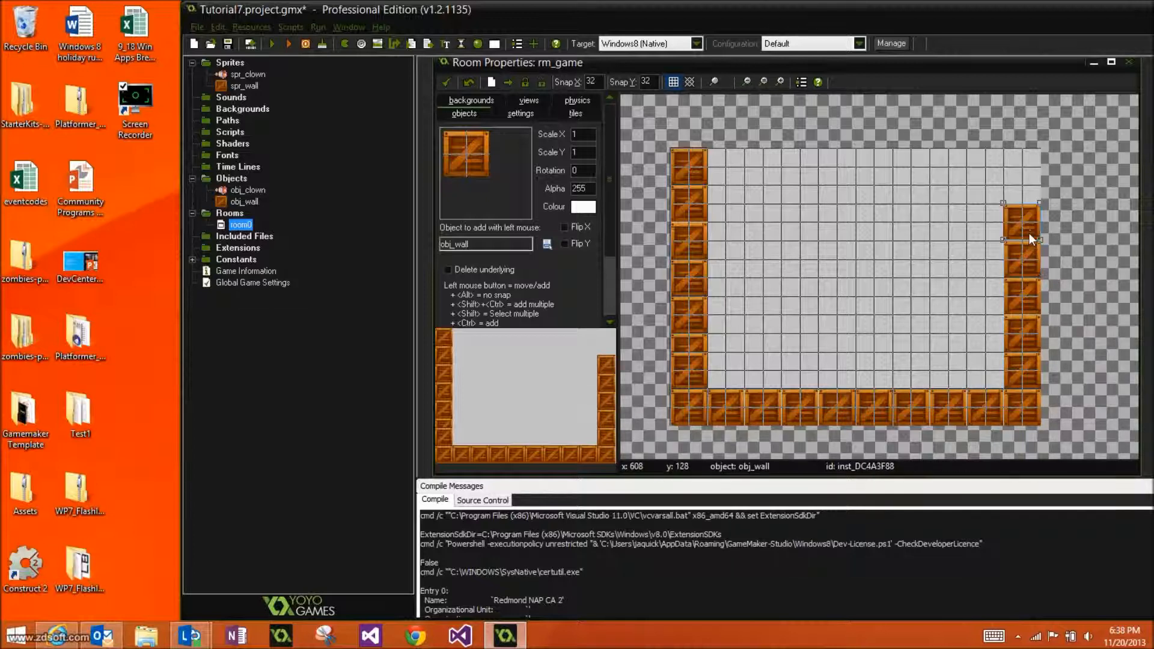
{"action": "left_click", "coordinate": [1028, 195]}
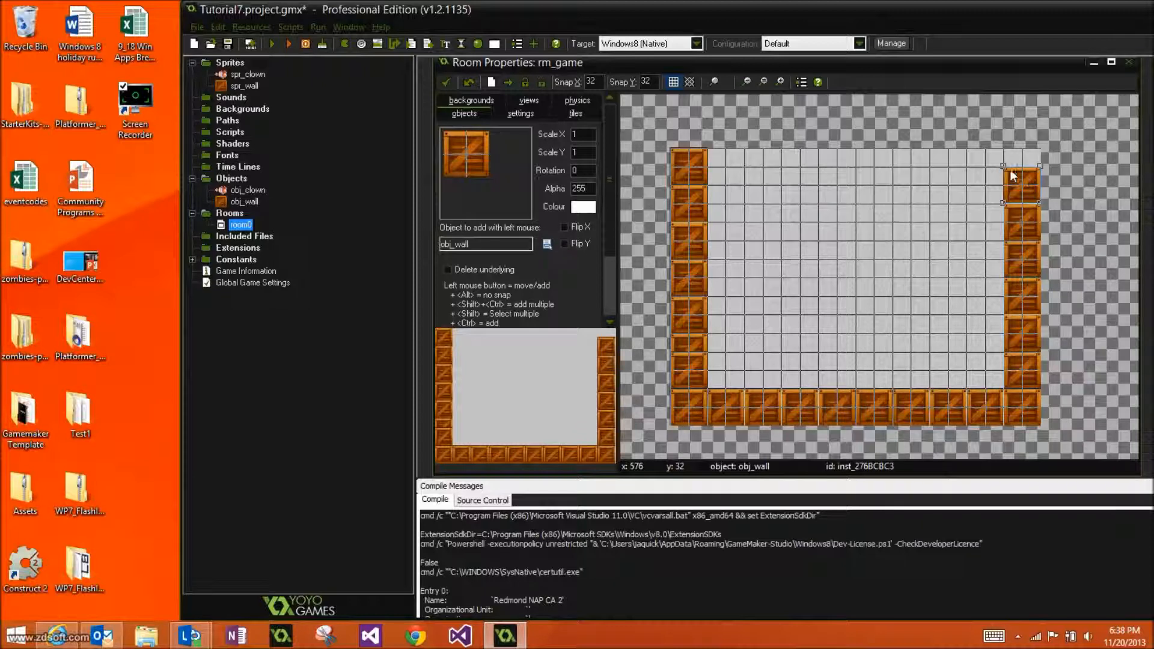
{"action": "left_click", "coordinate": [1029, 157]}
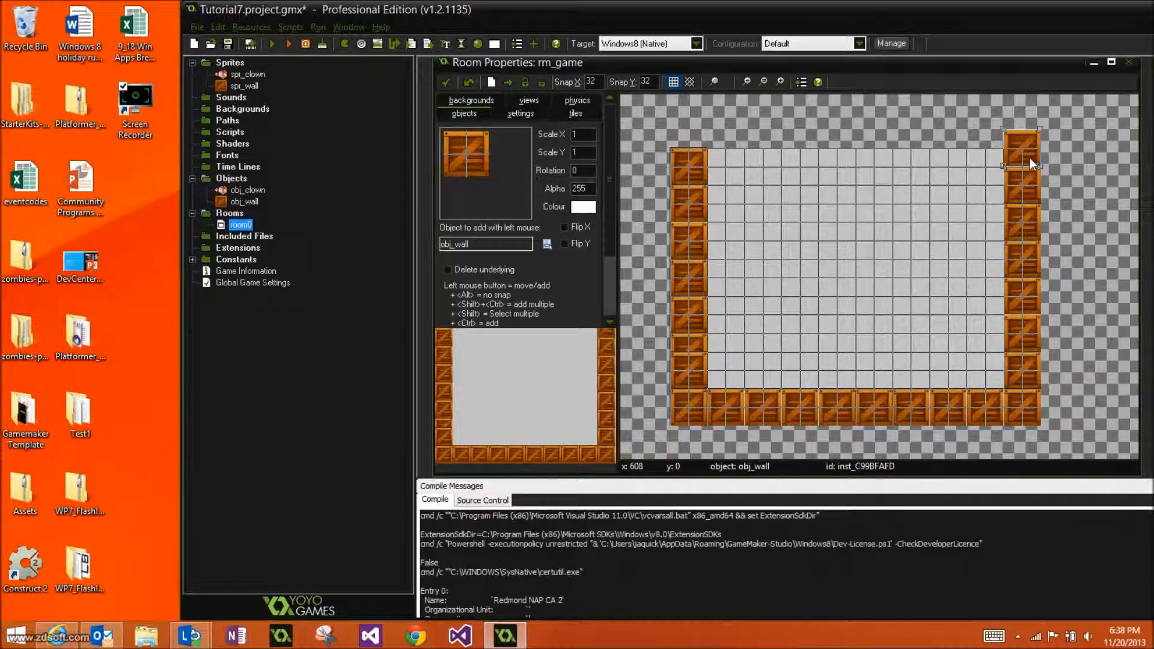
Fill the room's upper edge with obj_wall instances to close the wall border
{"action": "left_click", "coordinate": [984, 175]}
{"action": "left_click", "coordinate": [947, 178]}
{"action": "left_click", "coordinate": [920, 175]}
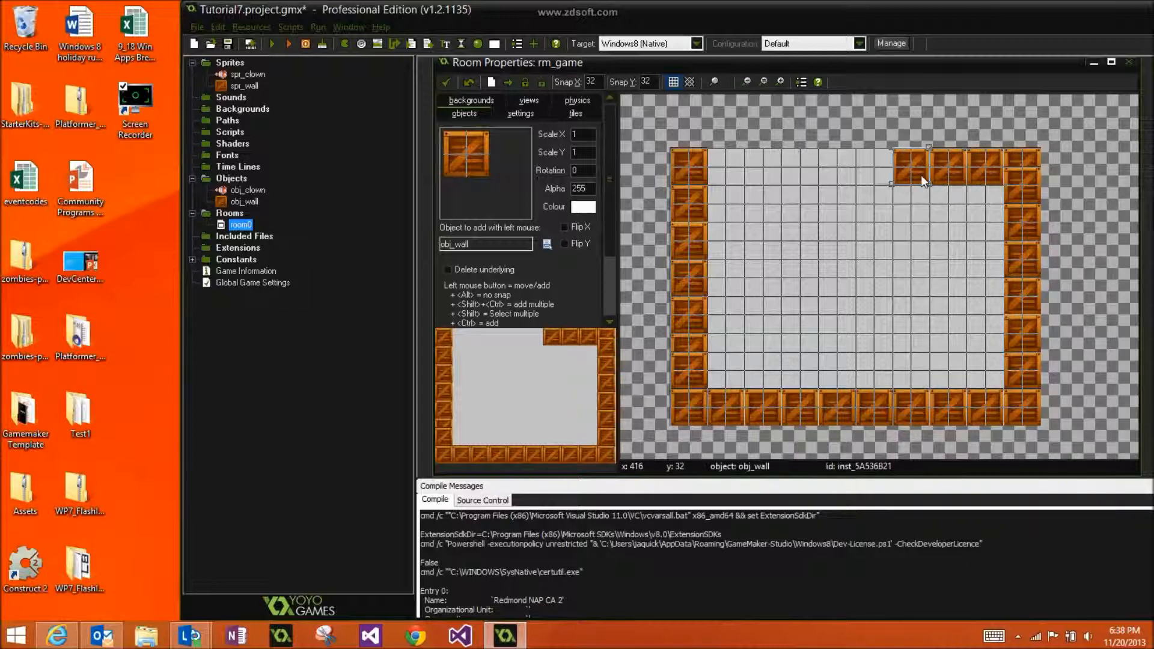
{"action": "left_click", "coordinate": [884, 175]}
{"action": "left_click", "coordinate": [846, 175]}
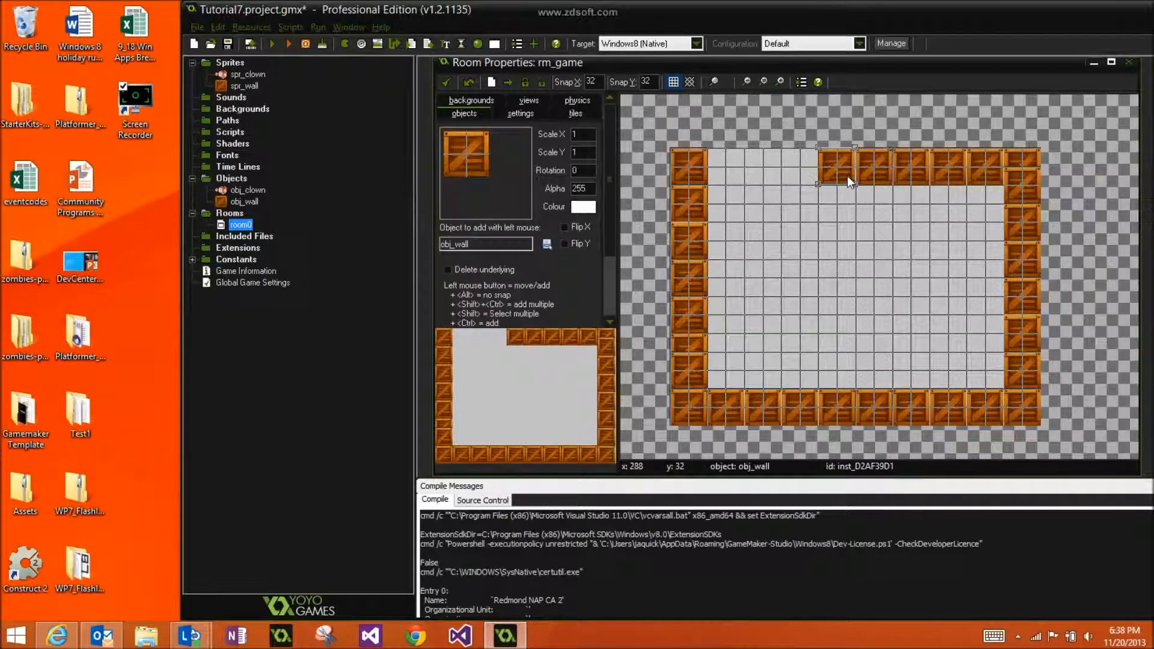
{"action": "left_click", "coordinate": [808, 175]}
{"action": "left_click", "coordinate": [765, 176]}
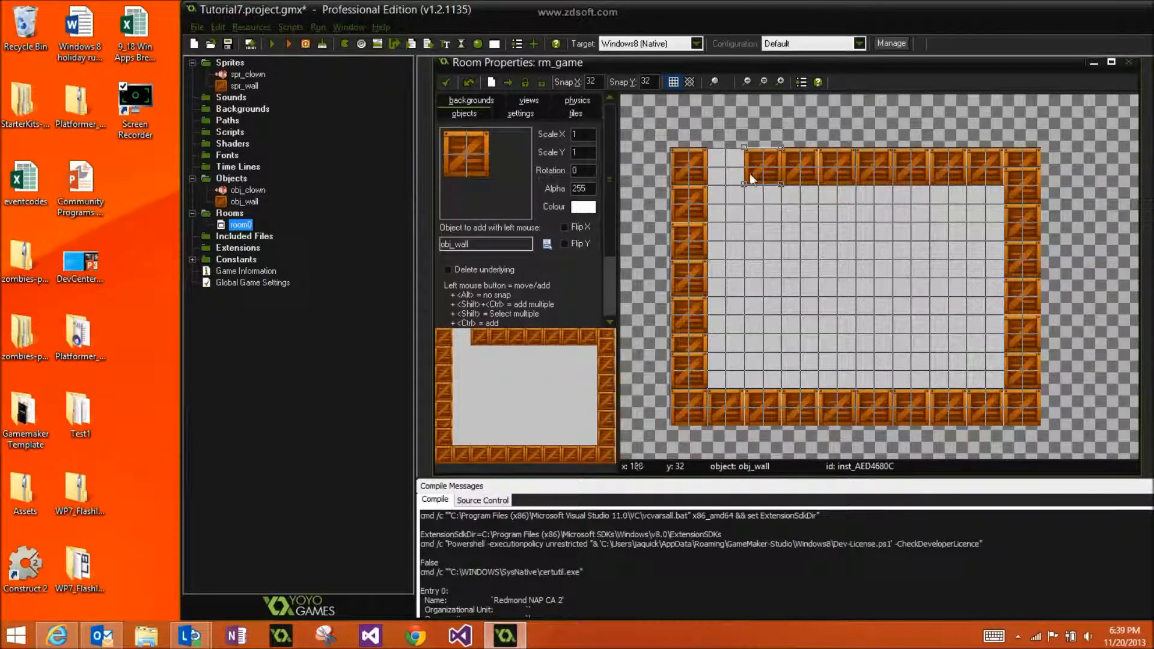
{"action": "left_click", "coordinate": [731, 175]}
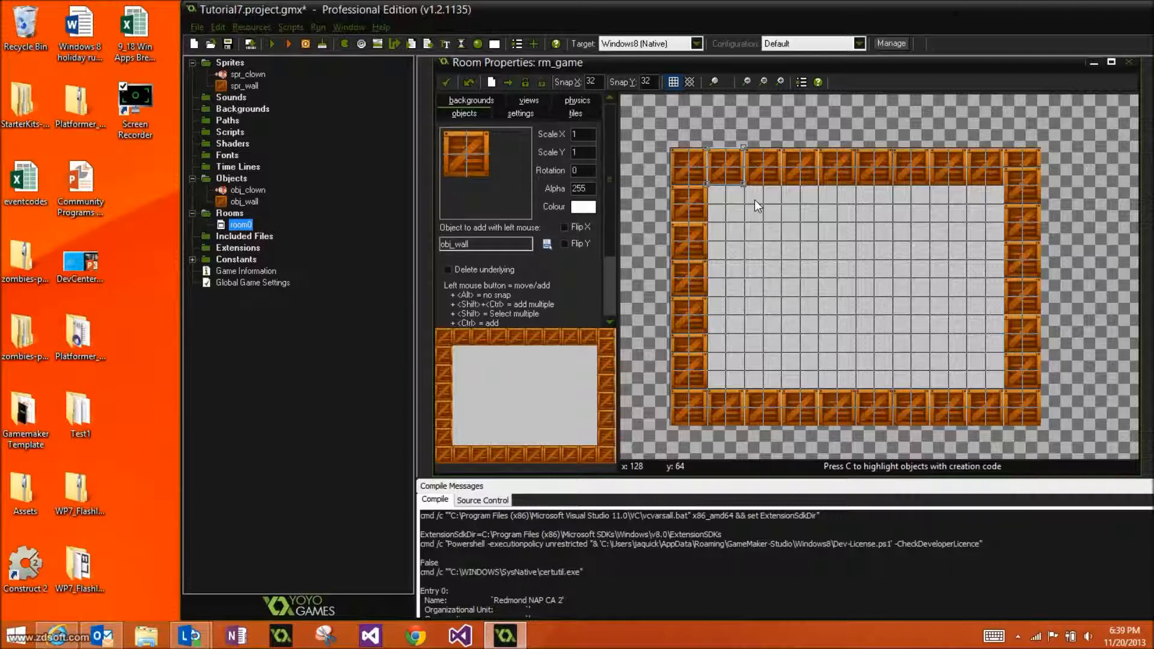
Place one obj_clown instance inside the walled area, near the upper middle of the room
{"action": "left_click", "coordinate": [547, 244]}
{"action": "left_click", "coordinate": [562, 258]}
{"action": "left_click", "coordinate": [841, 256]}
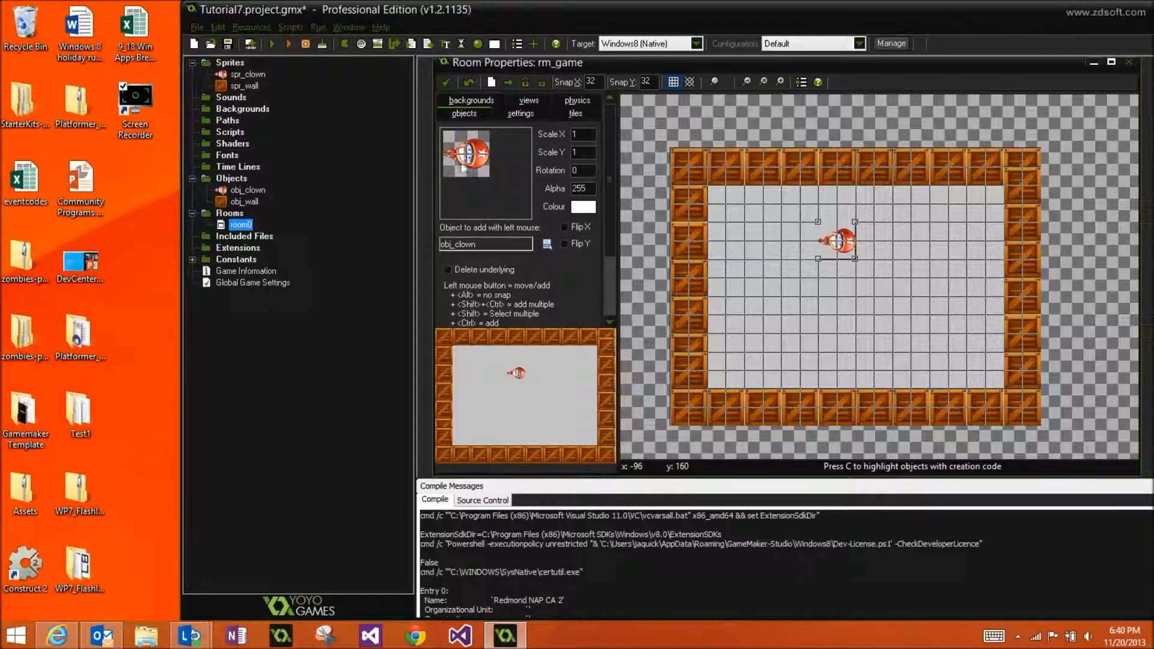
{"action": "left_click", "coordinate": [546, 244]}
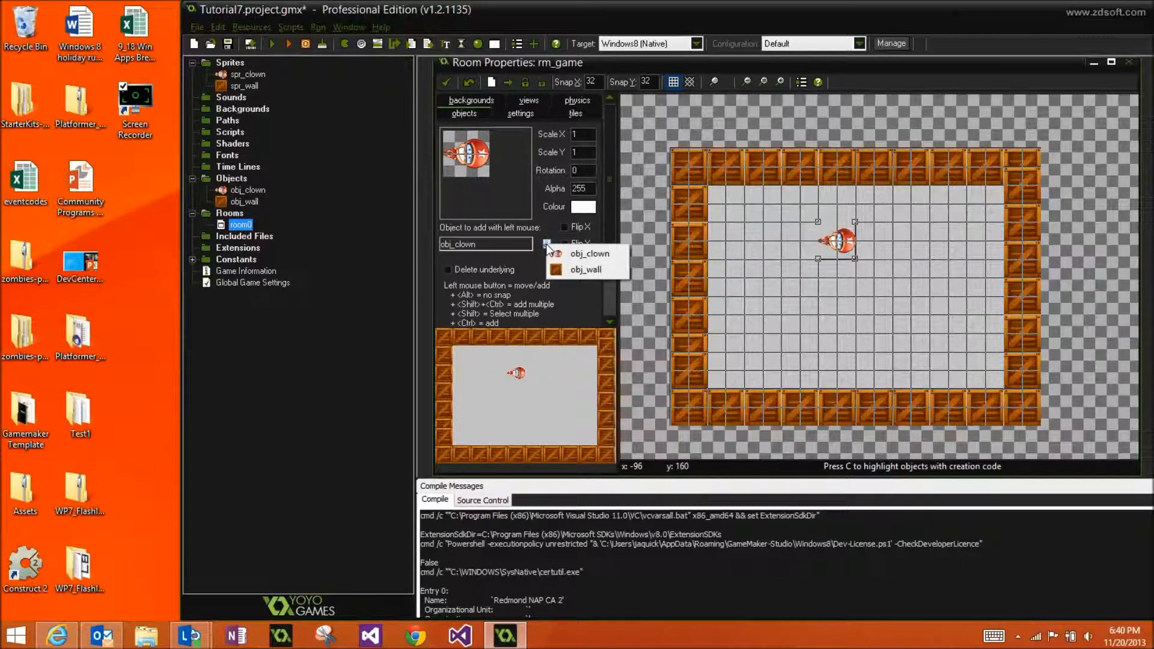
{"action": "left_click", "coordinate": [531, 271]}
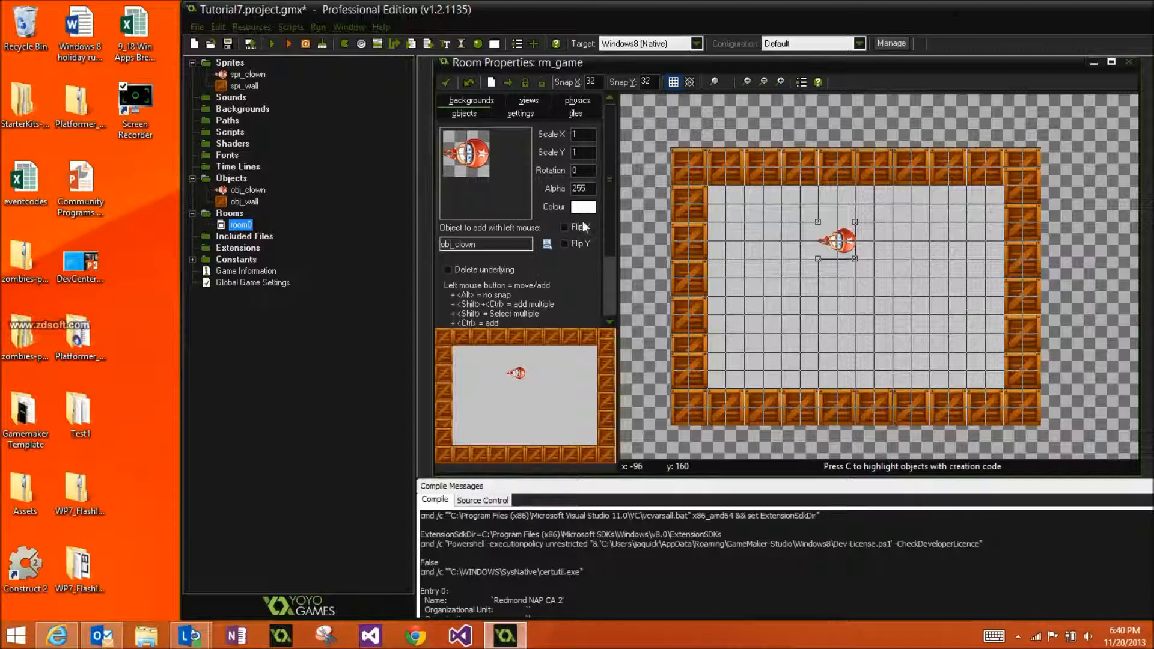
{"action": "left_click", "coordinate": [548, 245]}
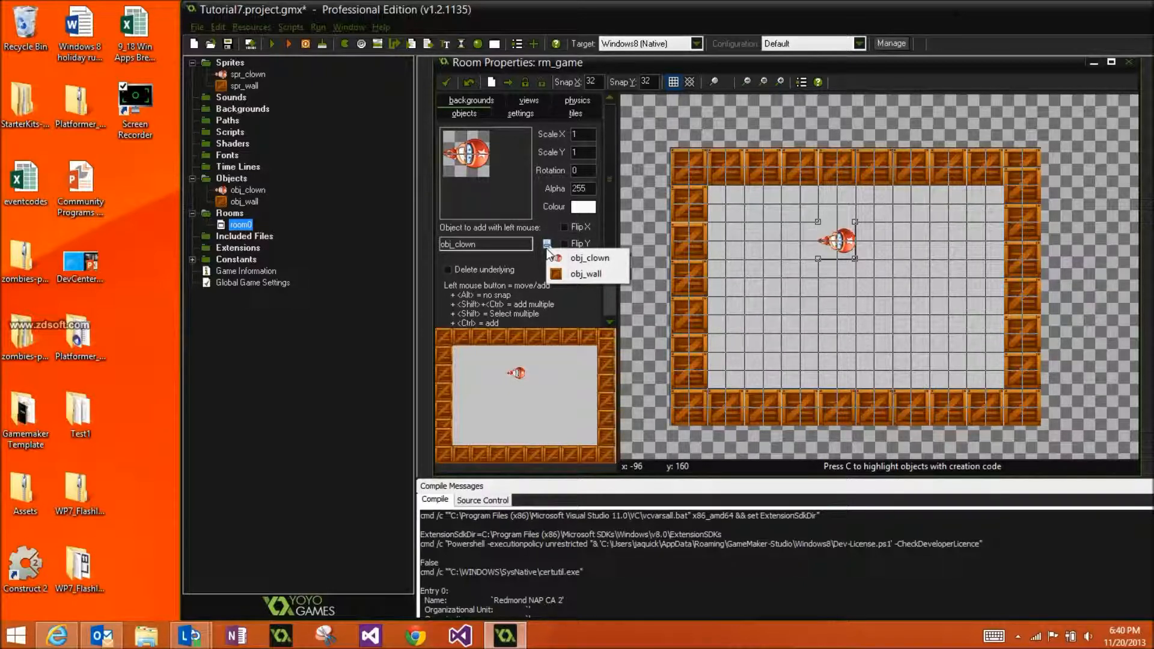
{"action": "left_click", "coordinate": [519, 268]}
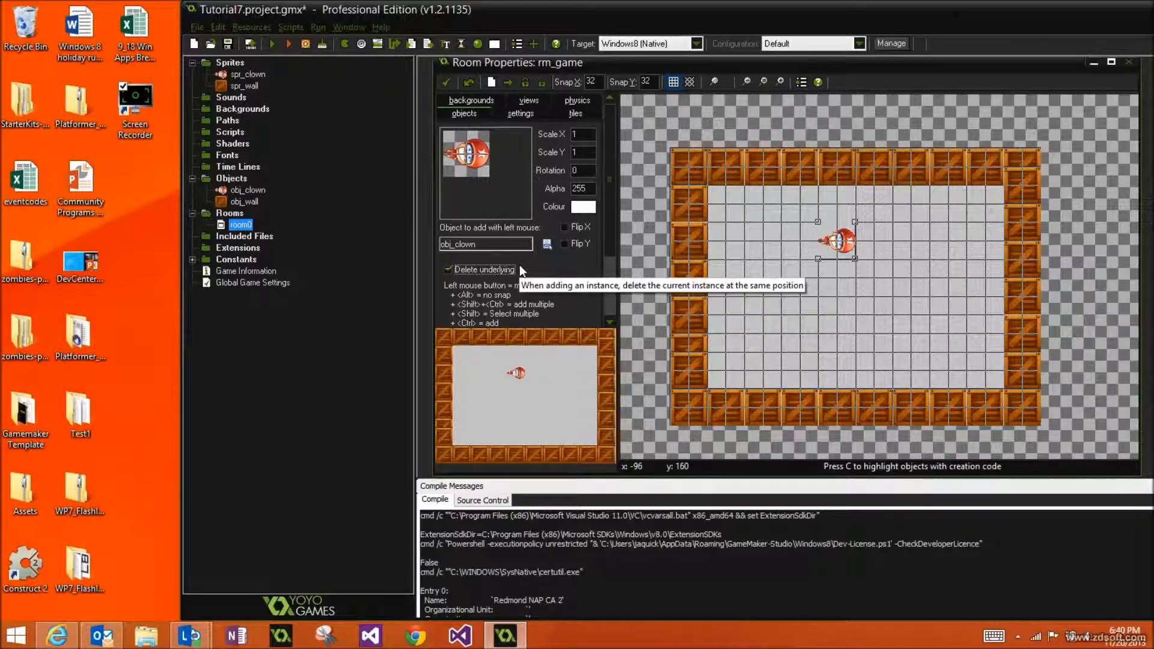
{"action": "left_click", "coordinate": [449, 270]}
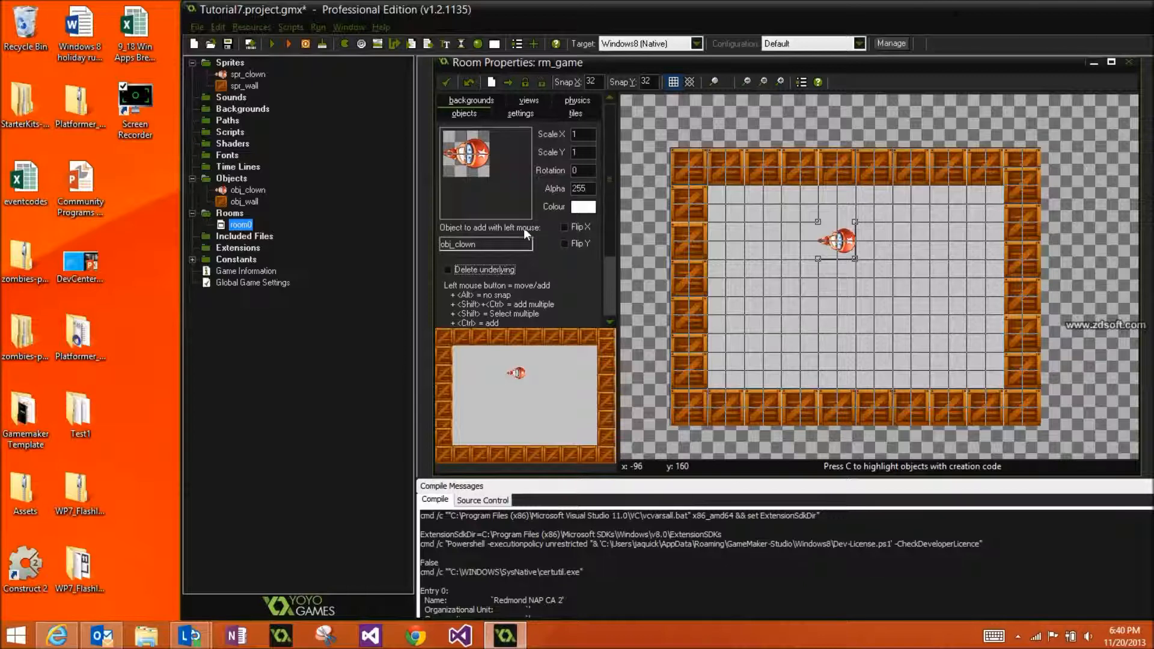
Accept the rm_game room's settings and add a Create event to the obj_clown object
{"action": "left_click", "coordinate": [451, 84]}
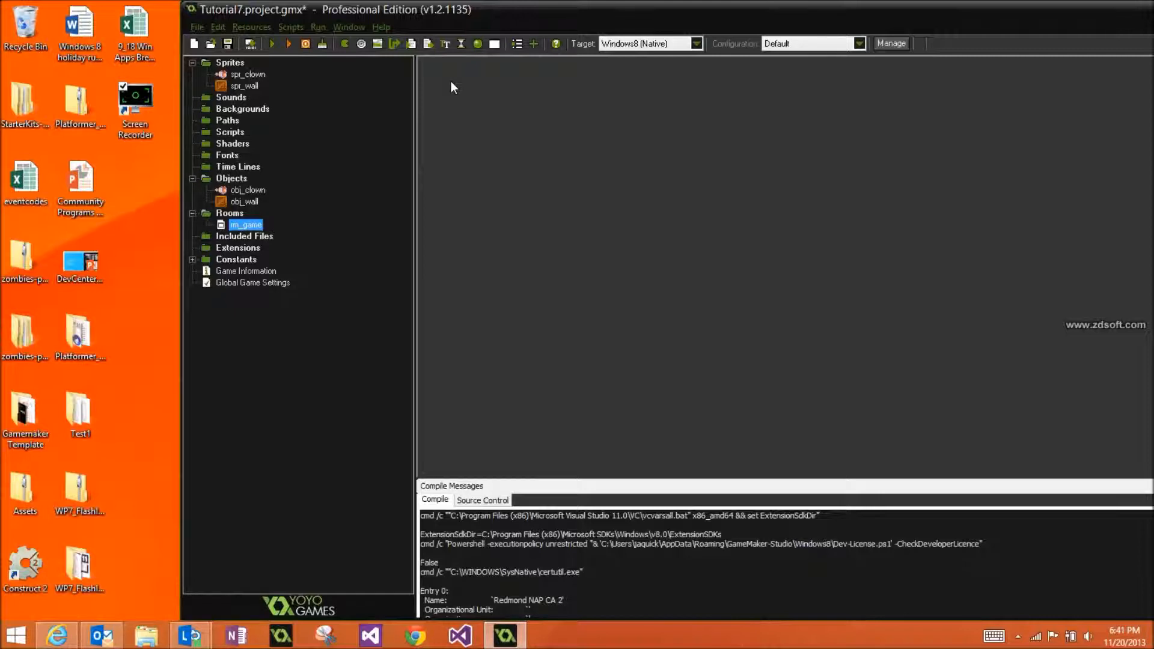
{"action": "double_click", "coordinate": [250, 195]}
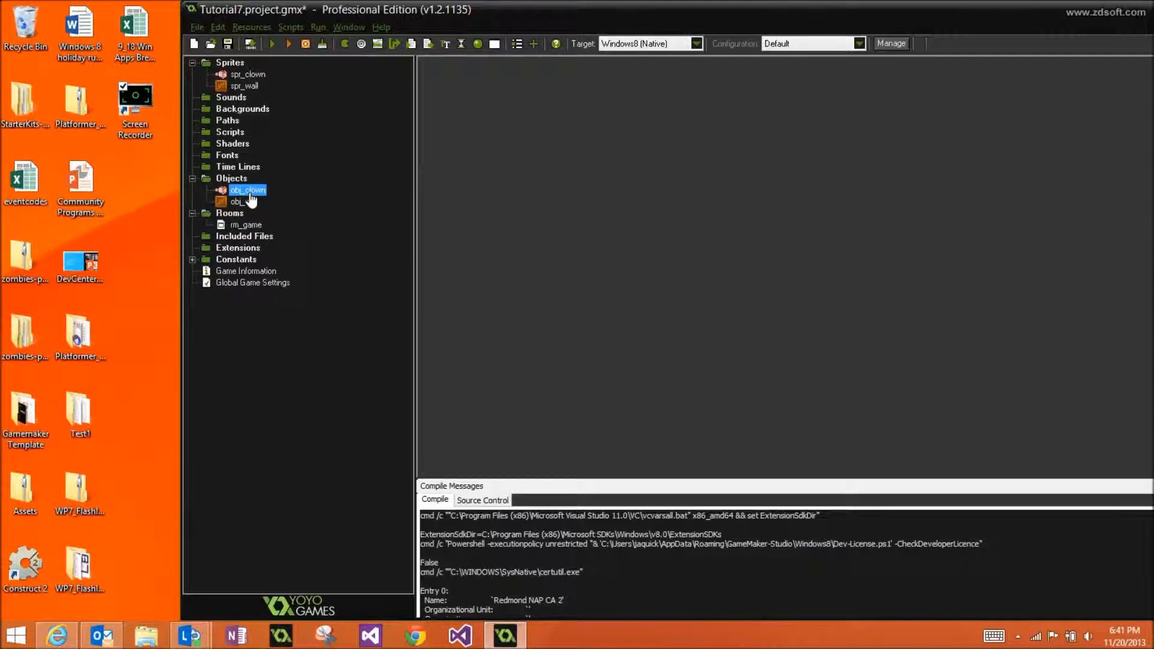
{"action": "left_click_drag", "start_coordinate": [668, 199], "coordinate": [539, 86]}
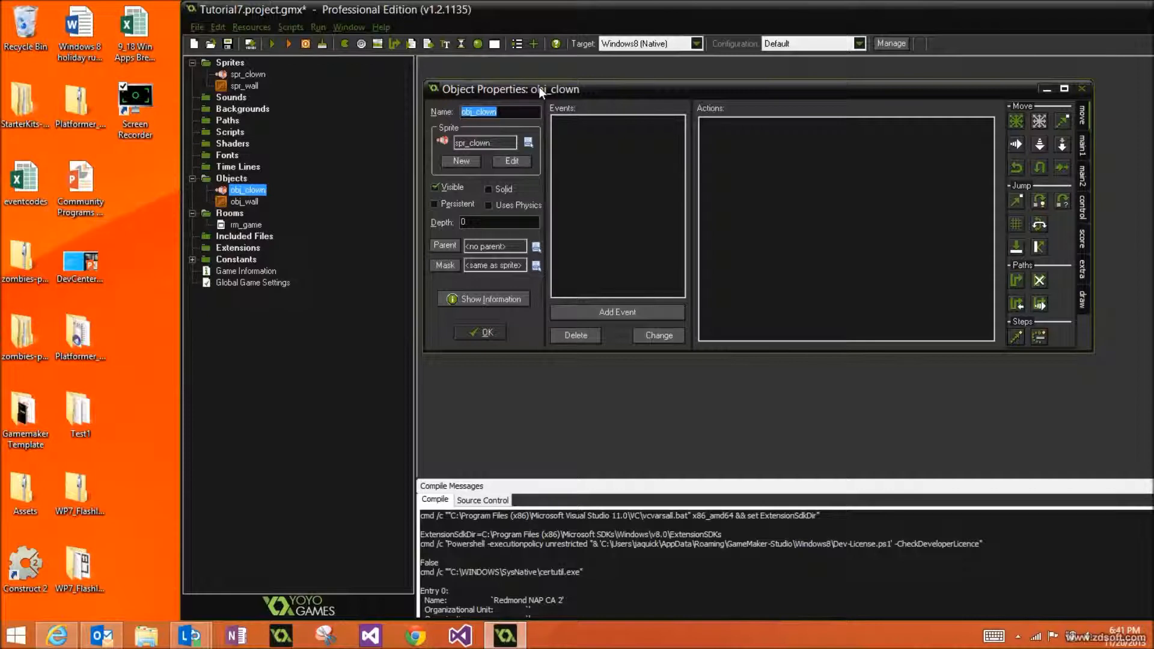
{"action": "left_click", "coordinate": [617, 314]}
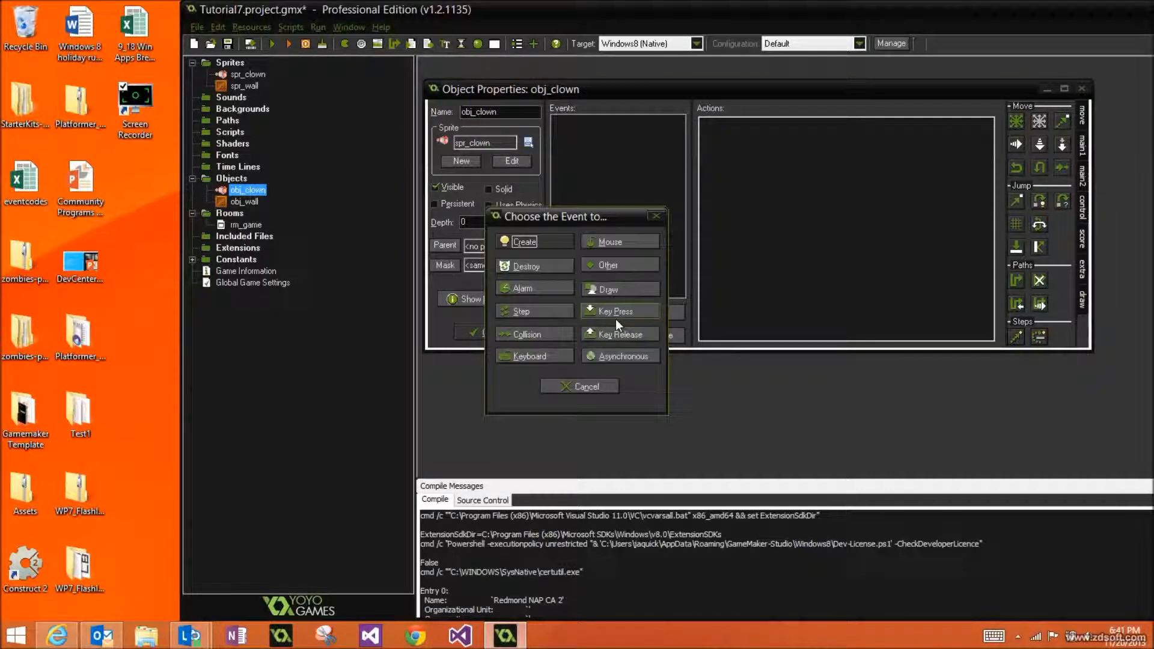
{"action": "left_click", "coordinate": [528, 243]}
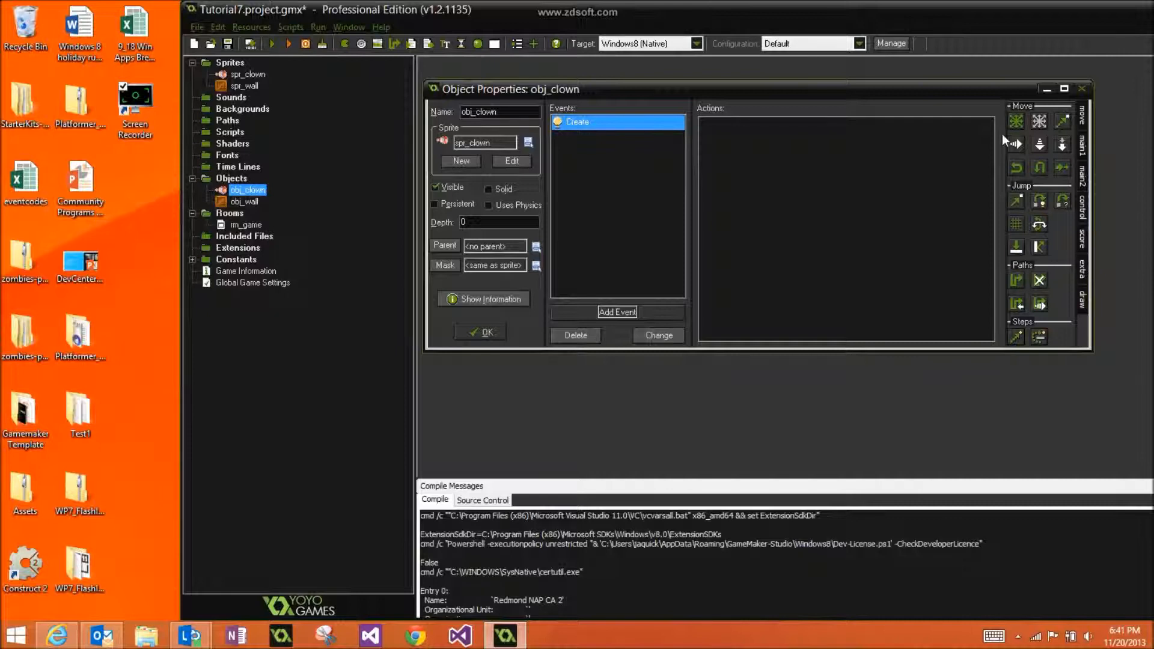
{"action": "left_click", "coordinate": [1085, 145]}
{"action": "left_click", "coordinate": [1083, 175]}
{"action": "left_click", "coordinate": [1084, 210]}
{"action": "left_click", "coordinate": [1084, 243]}
{"action": "left_click", "coordinate": [1081, 299]}
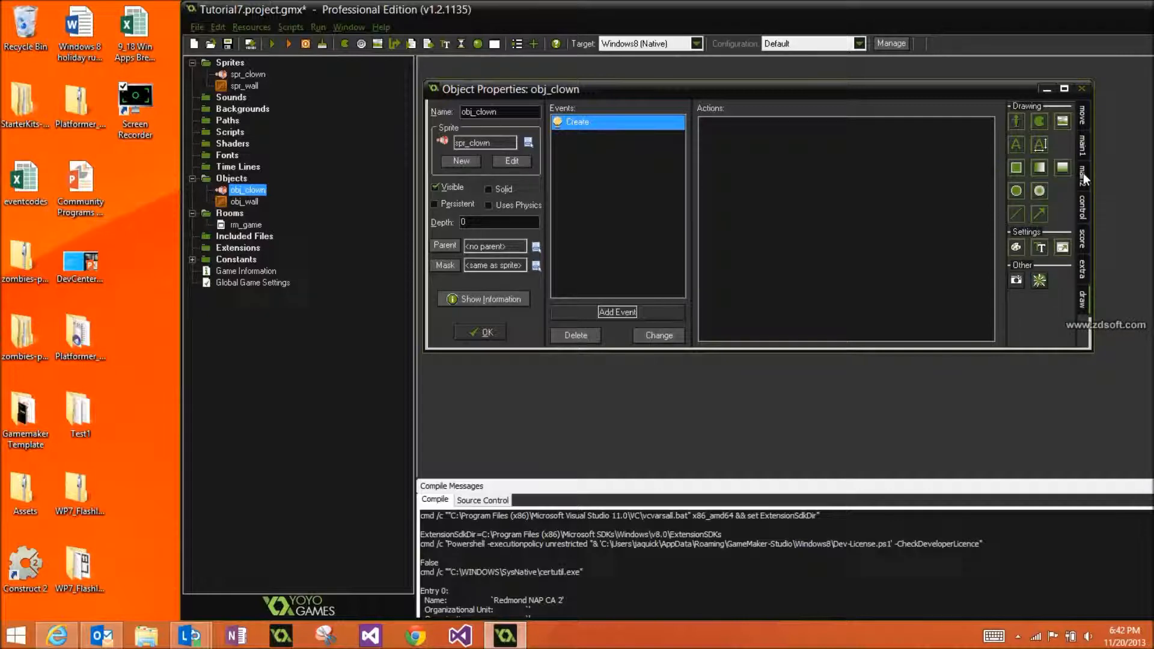
Add a Move Fixed action to obj_clown's Create event with all eight directions enabled and the speed set to 4
{"action": "left_click", "coordinate": [1080, 114]}
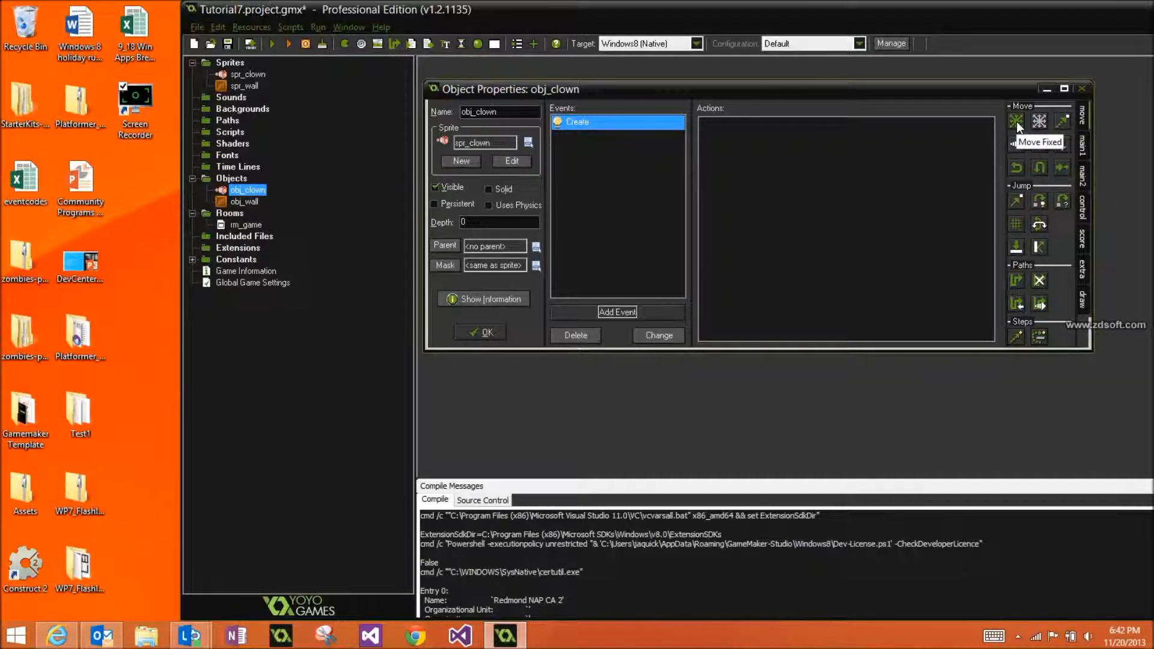
{"action": "left_click_drag", "start_coordinate": [1016, 121], "coordinate": [792, 155]}
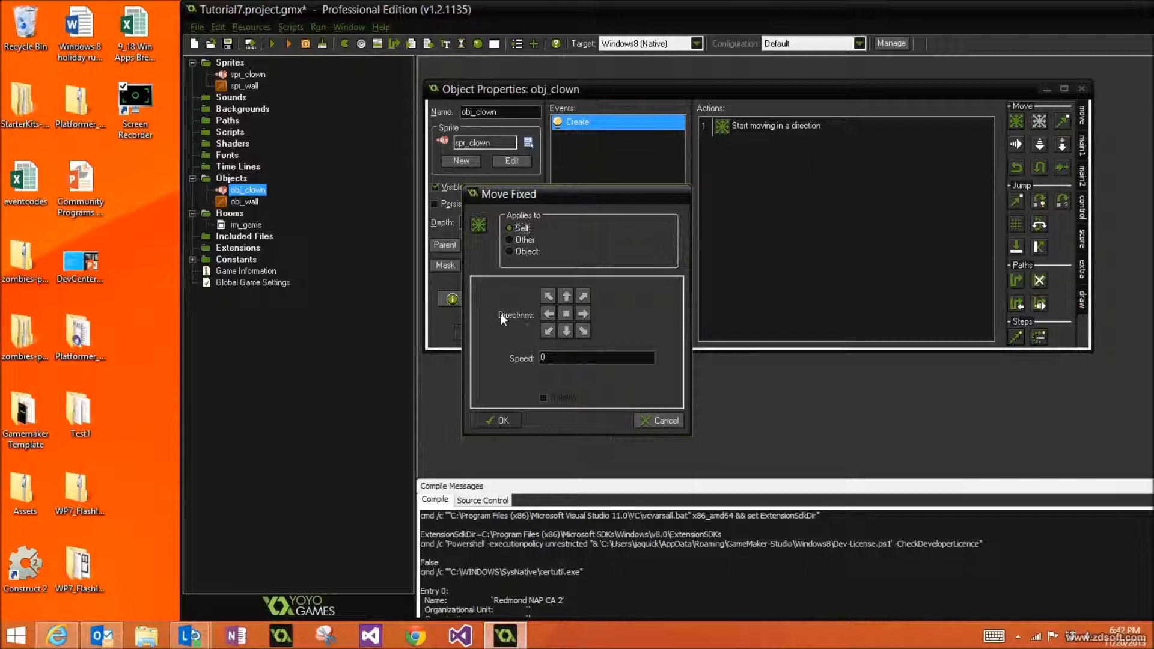
{"action": "left_click", "coordinate": [545, 331]}
{"action": "left_click", "coordinate": [566, 331]}
{"action": "left_click", "coordinate": [585, 331]}
{"action": "left_click", "coordinate": [550, 296]}
{"action": "left_click", "coordinate": [549, 314]}
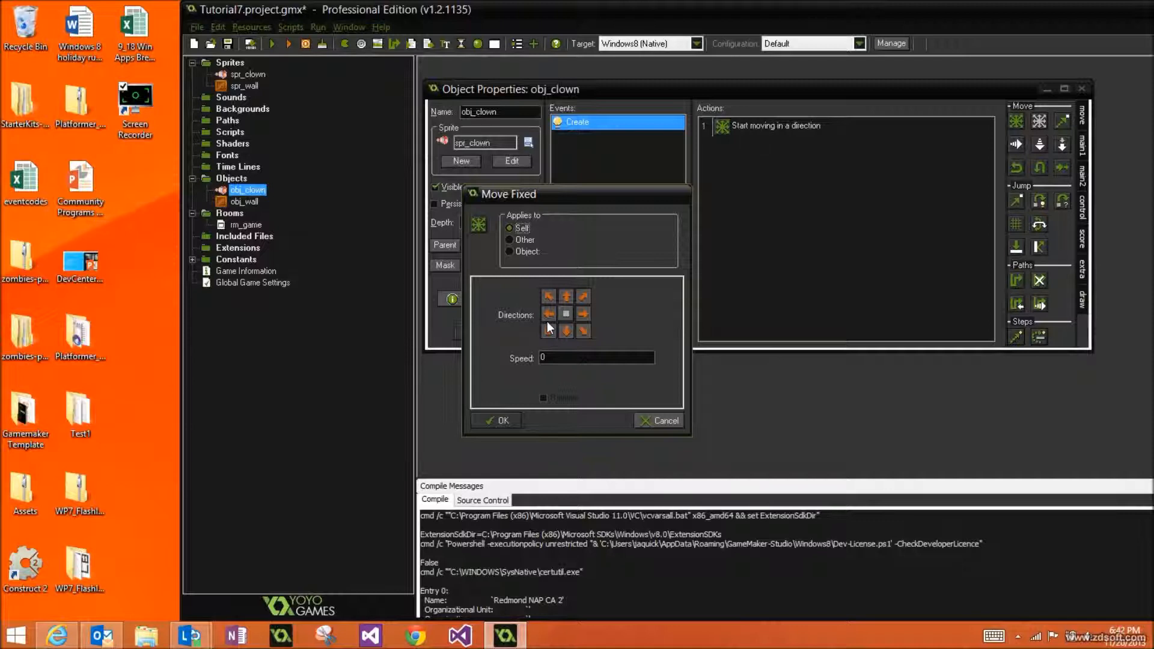
{"action": "left_click", "coordinate": [559, 360]}
{"action": "key", "text": "BackSpace"}
{"action": "type", "text": "4"}
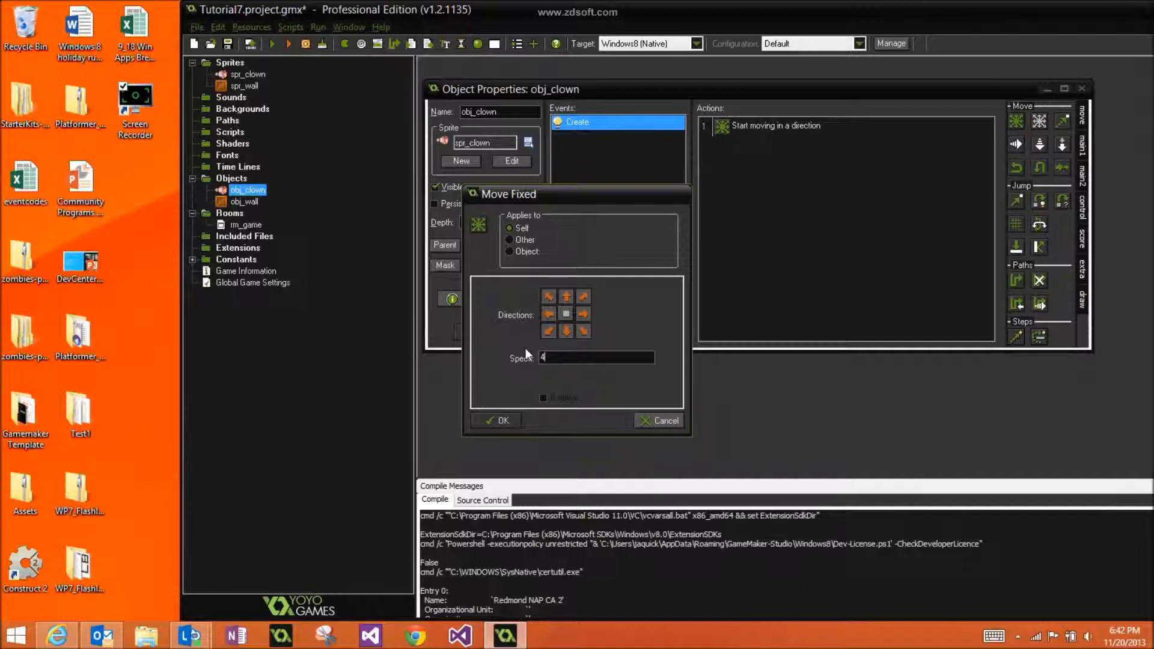
{"action": "left_click", "coordinate": [504, 421]}
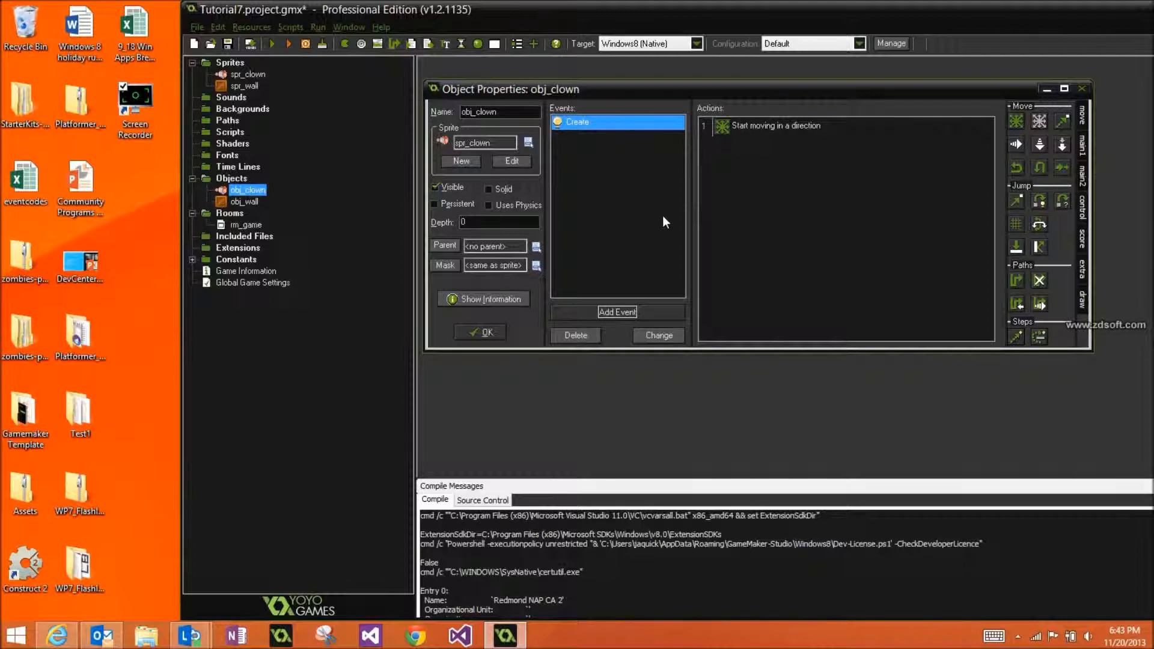
Give obj_clown a collision event with obj_wall containing a Bounce action, not precisely against solid objects, and accept the object
{"action": "left_click", "coordinate": [634, 311]}
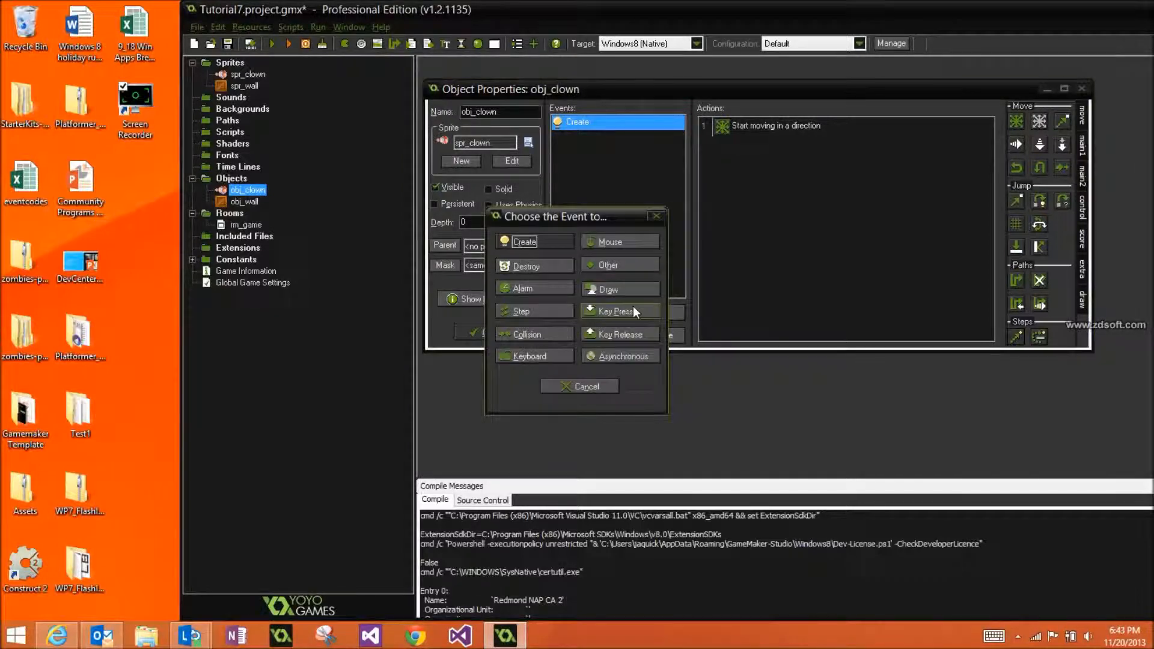
{"action": "left_click", "coordinate": [545, 341]}
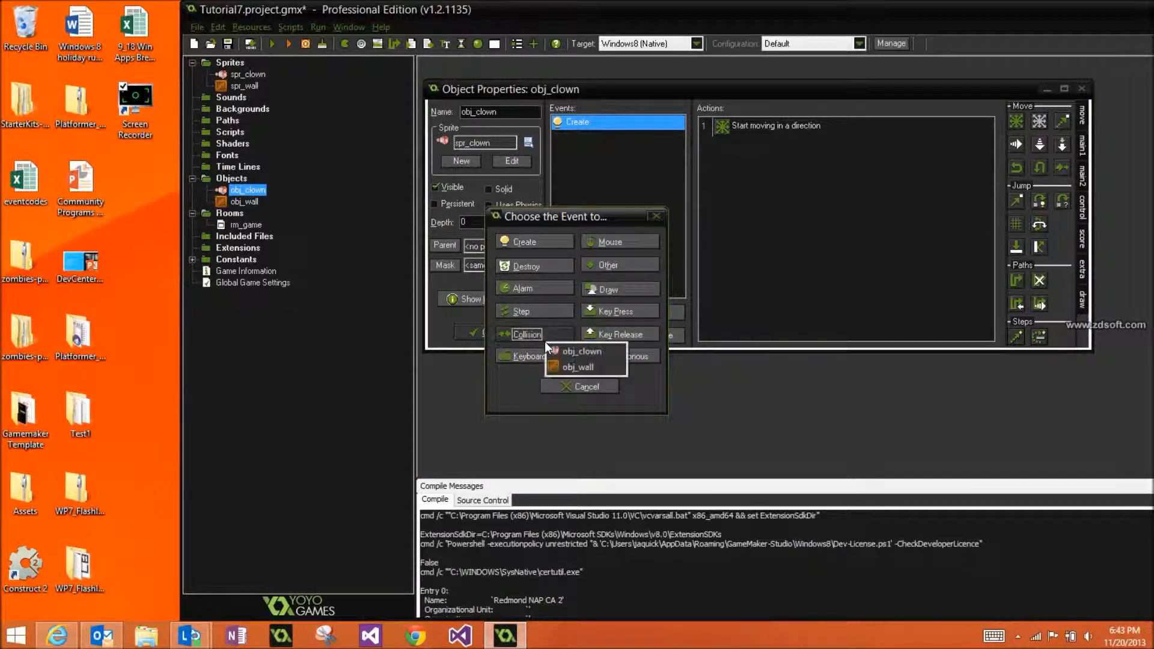
{"action": "left_click", "coordinate": [573, 368]}
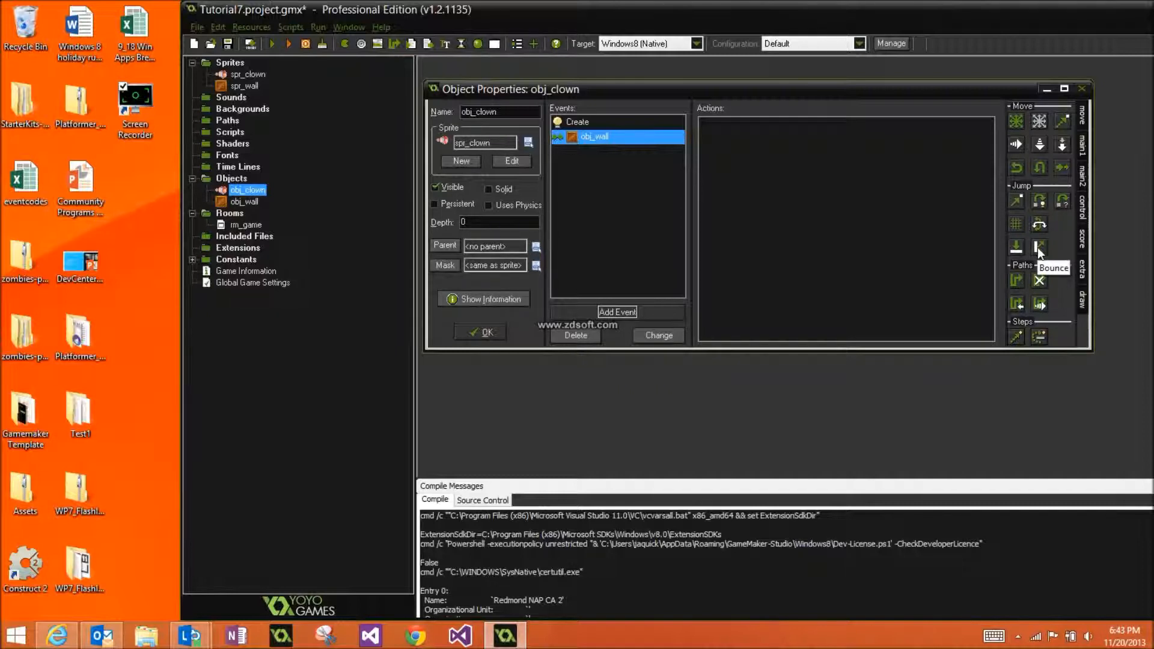
{"action": "left_click_drag", "start_coordinate": [1038, 247], "coordinate": [877, 230]}
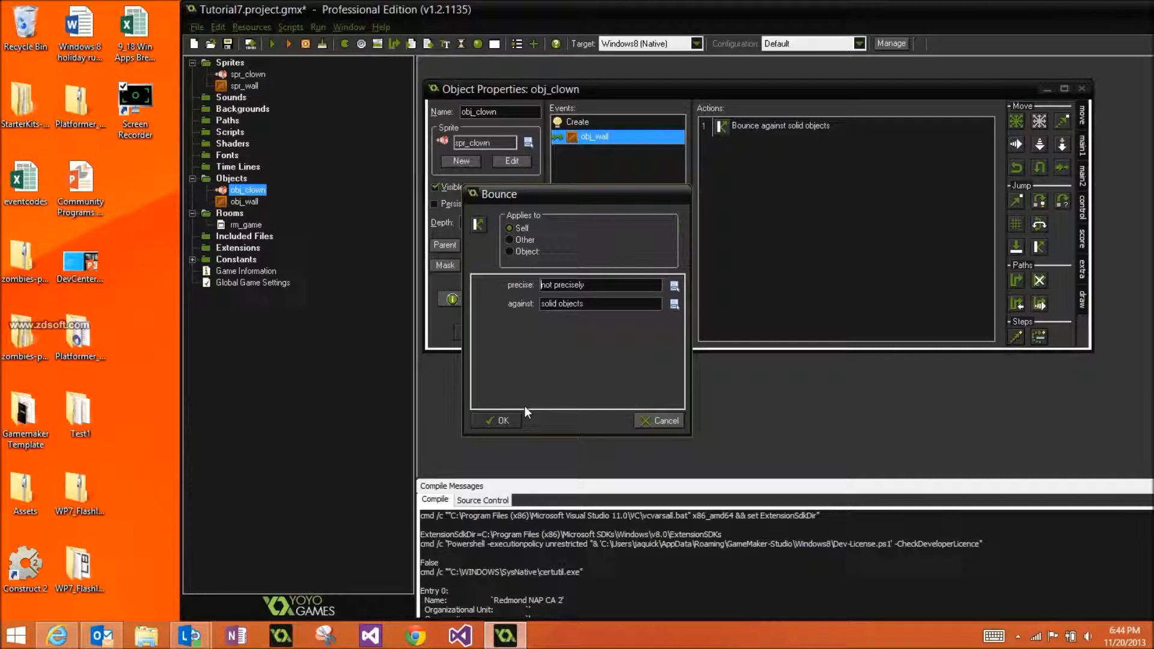
{"action": "left_click", "coordinate": [508, 419]}
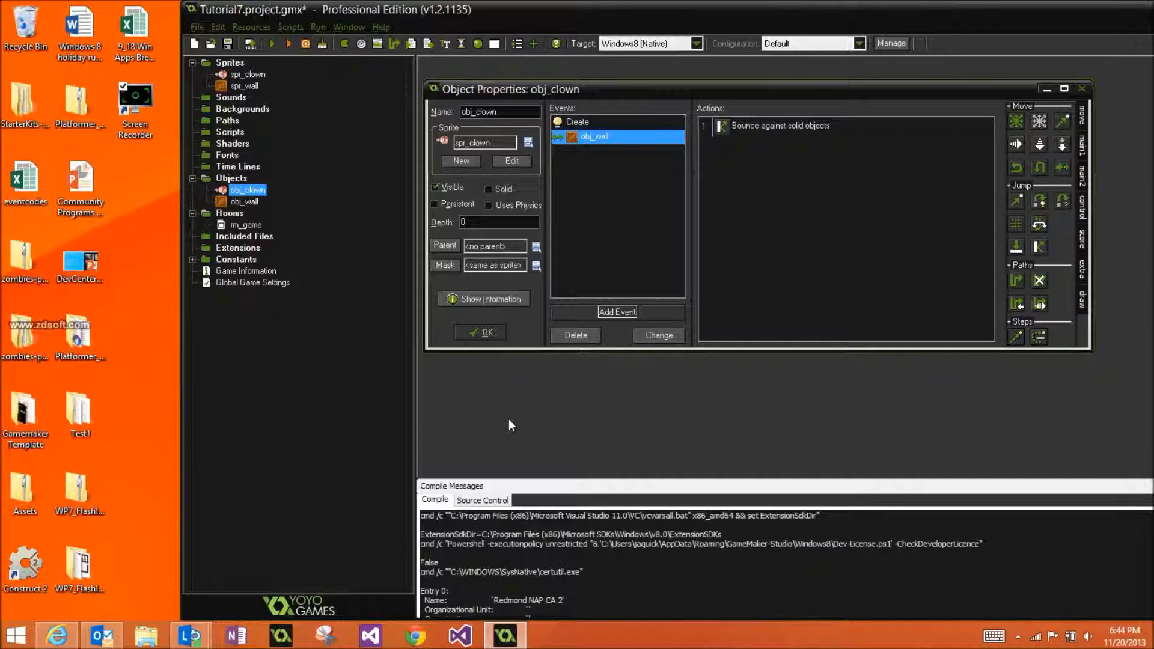
{"action": "left_click", "coordinate": [497, 330]}
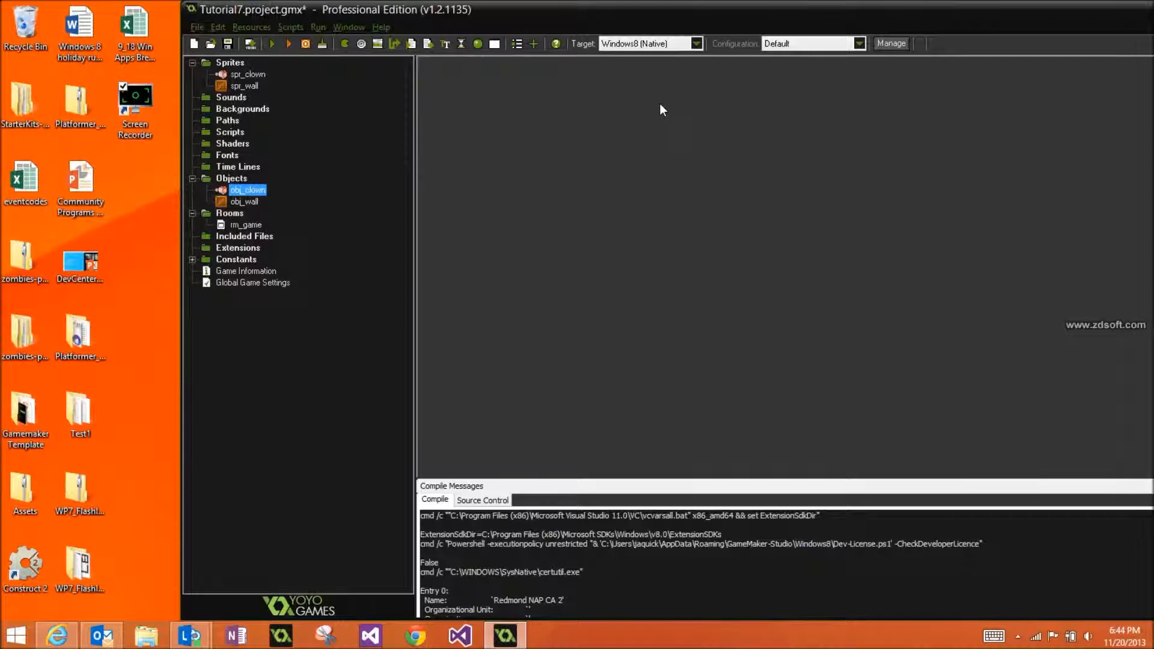
Try running the game twice with the target set to Windows, closing the runner after each attempt
{"action": "left_click", "coordinate": [695, 44]}
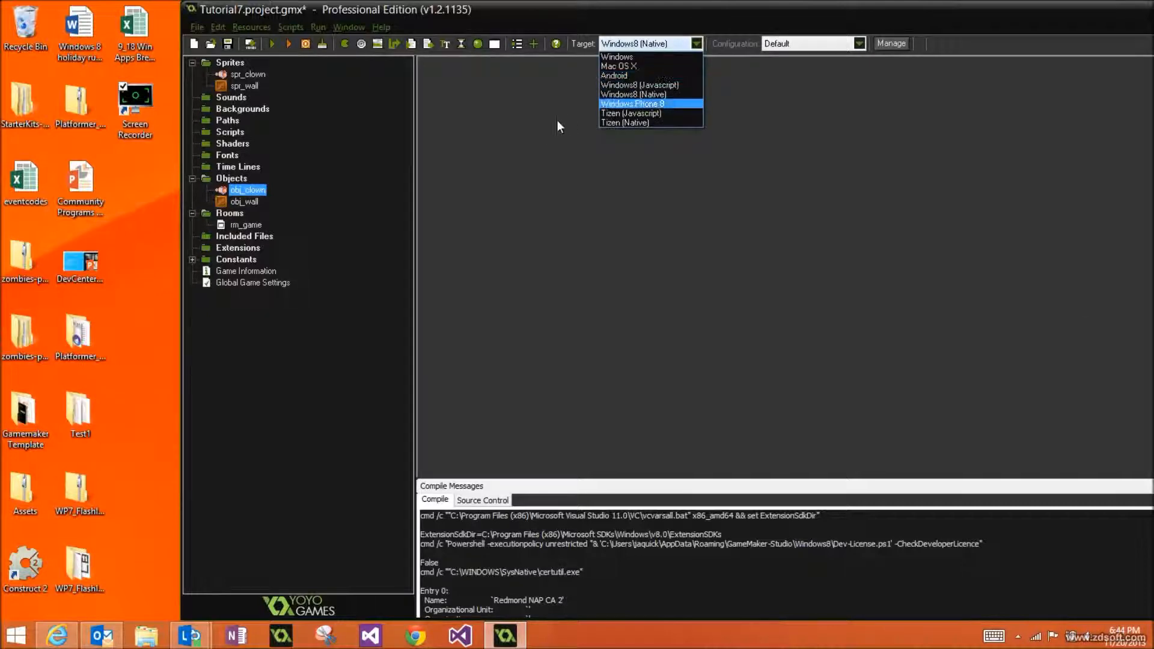
{"action": "left_click", "coordinate": [629, 58]}
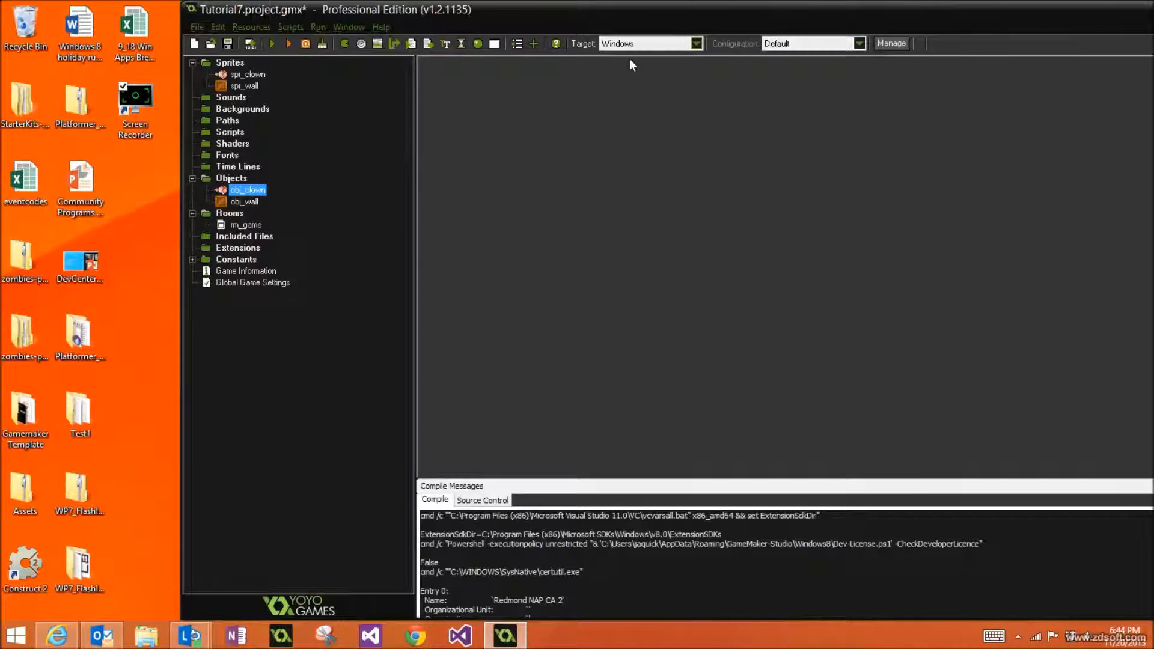
{"action": "left_click", "coordinate": [272, 47]}
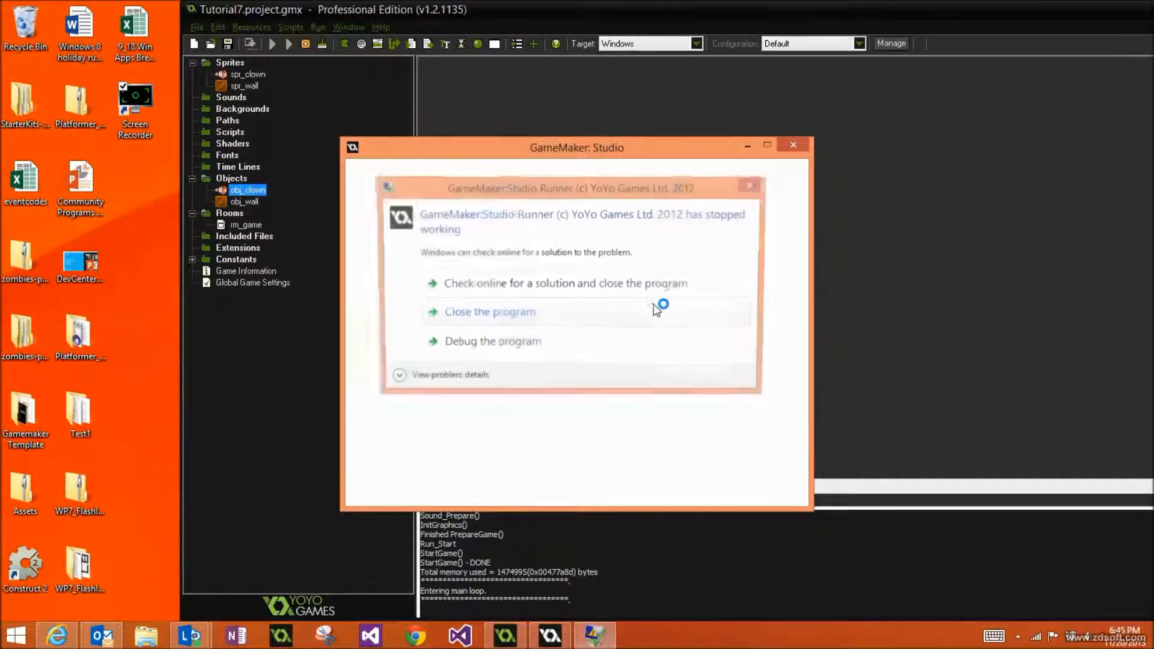
{"action": "left_click", "coordinate": [567, 314]}
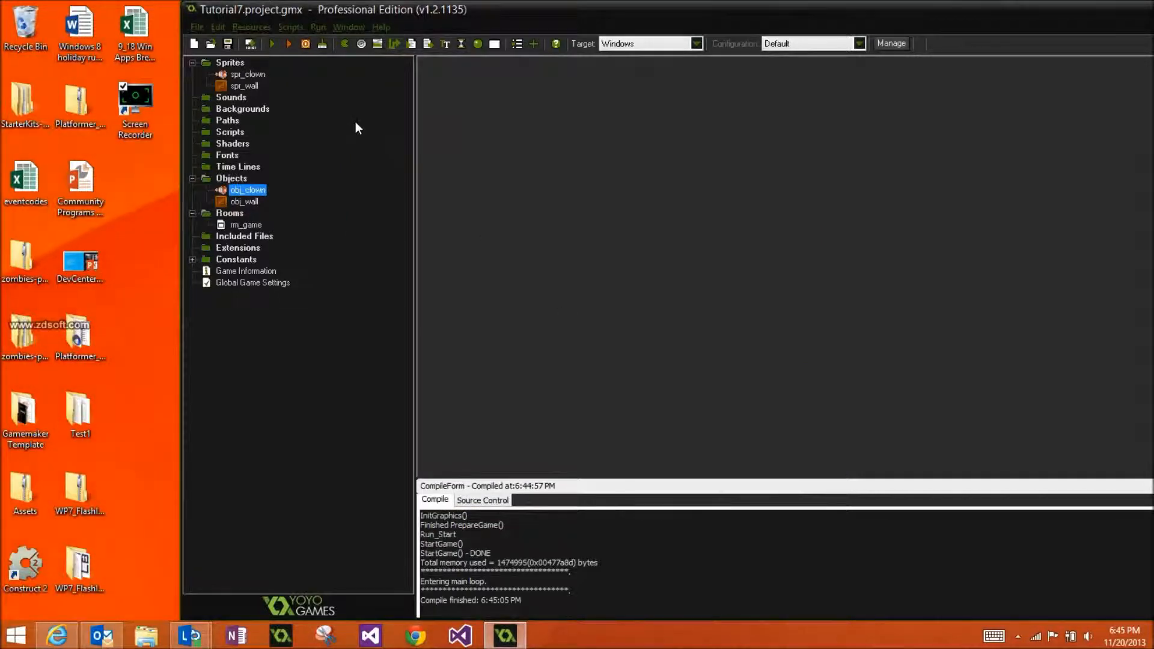
{"action": "left_click", "coordinate": [272, 46]}
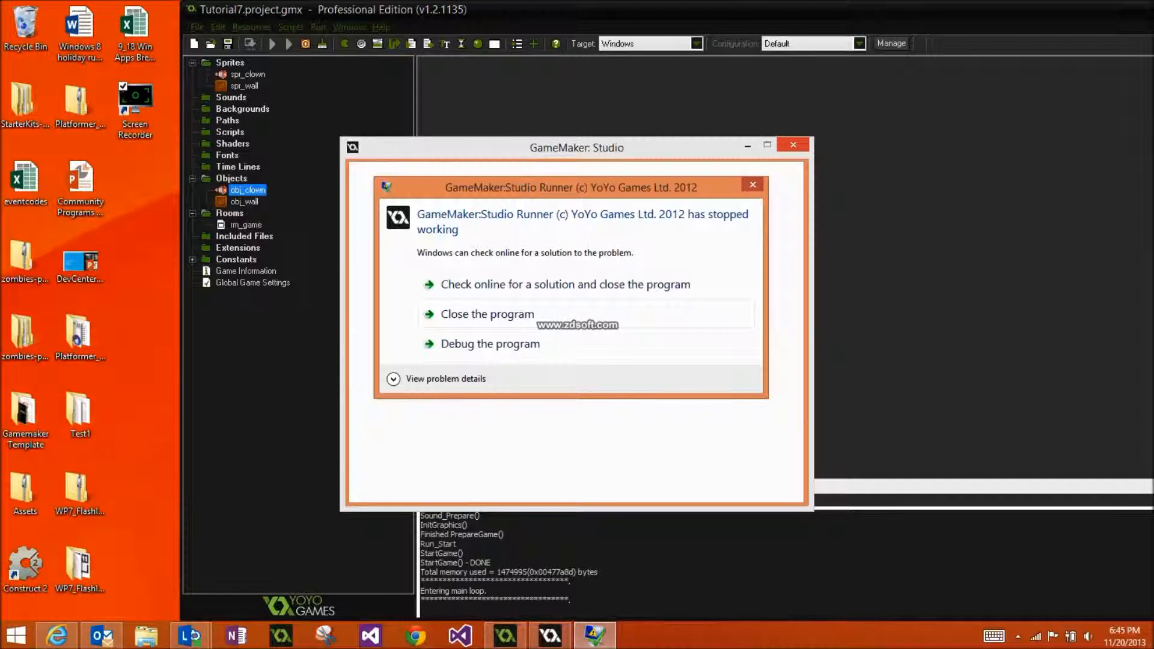
{"action": "left_click", "coordinate": [752, 185]}
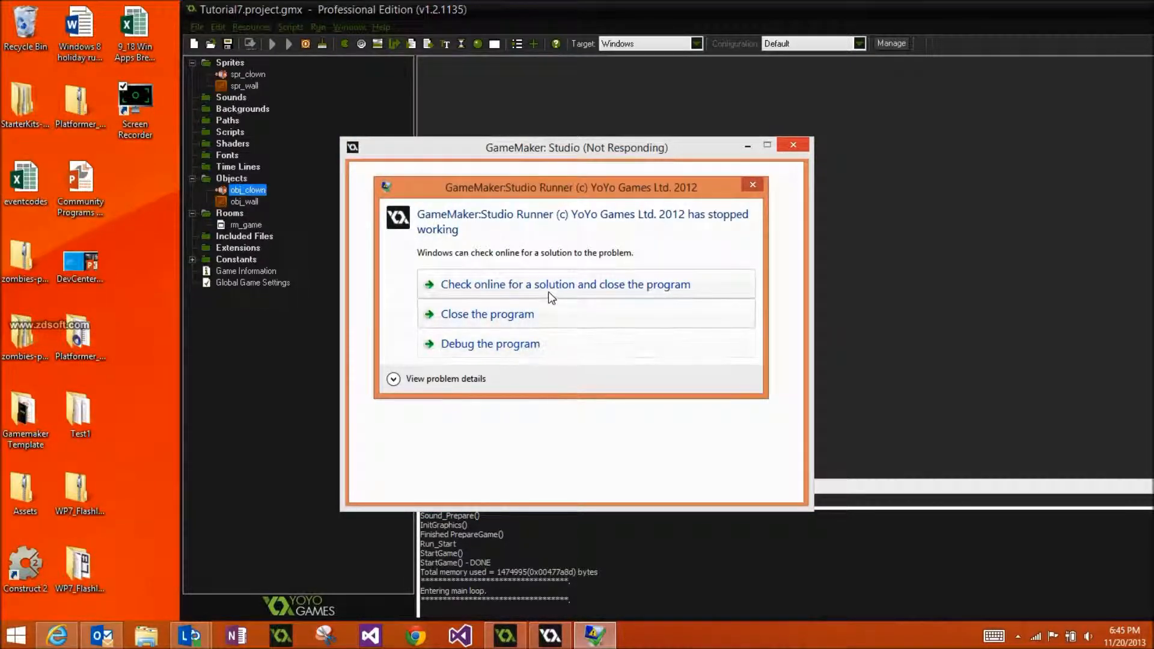
{"action": "left_click", "coordinate": [528, 308]}
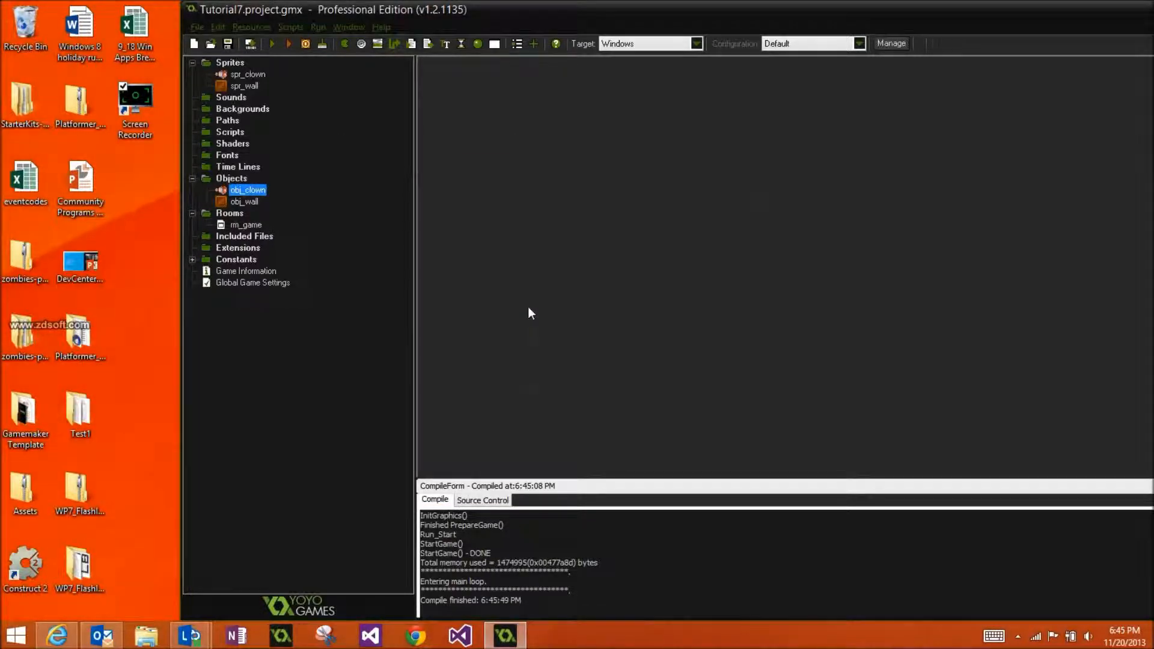
Set the target to Windows8 (Javascript), run the game to test it, and return to the project after closing it
{"action": "left_click", "coordinate": [697, 43]}
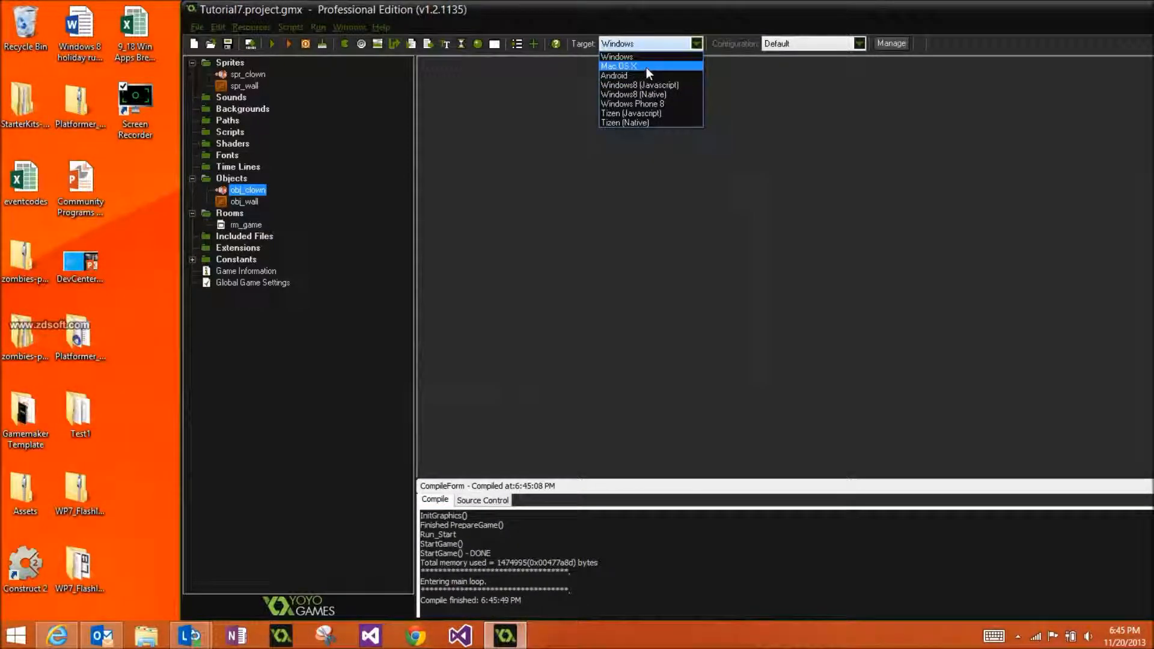
{"action": "left_click", "coordinate": [647, 66]}
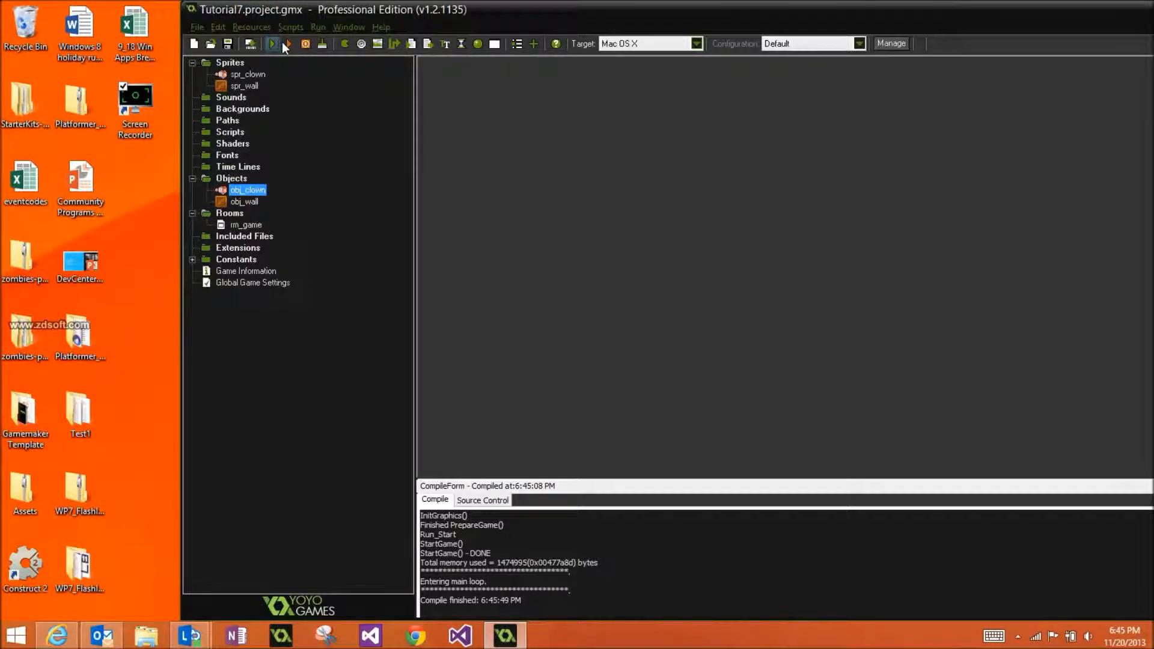
{"action": "left_click", "coordinate": [697, 43]}
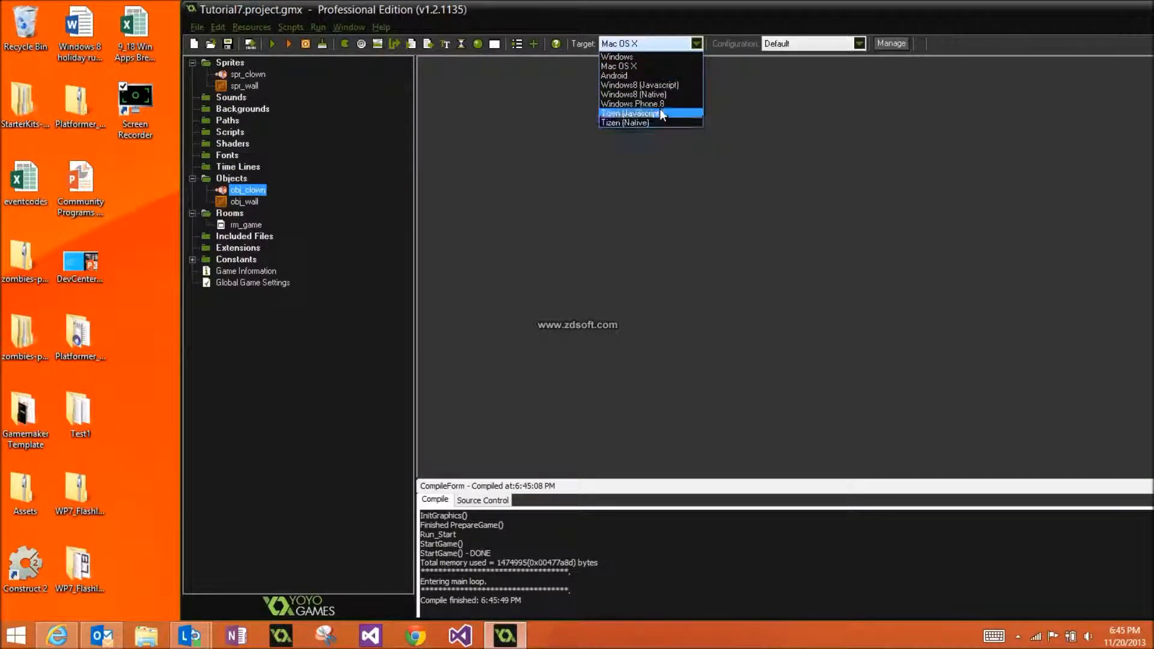
{"action": "left_click", "coordinate": [662, 85]}
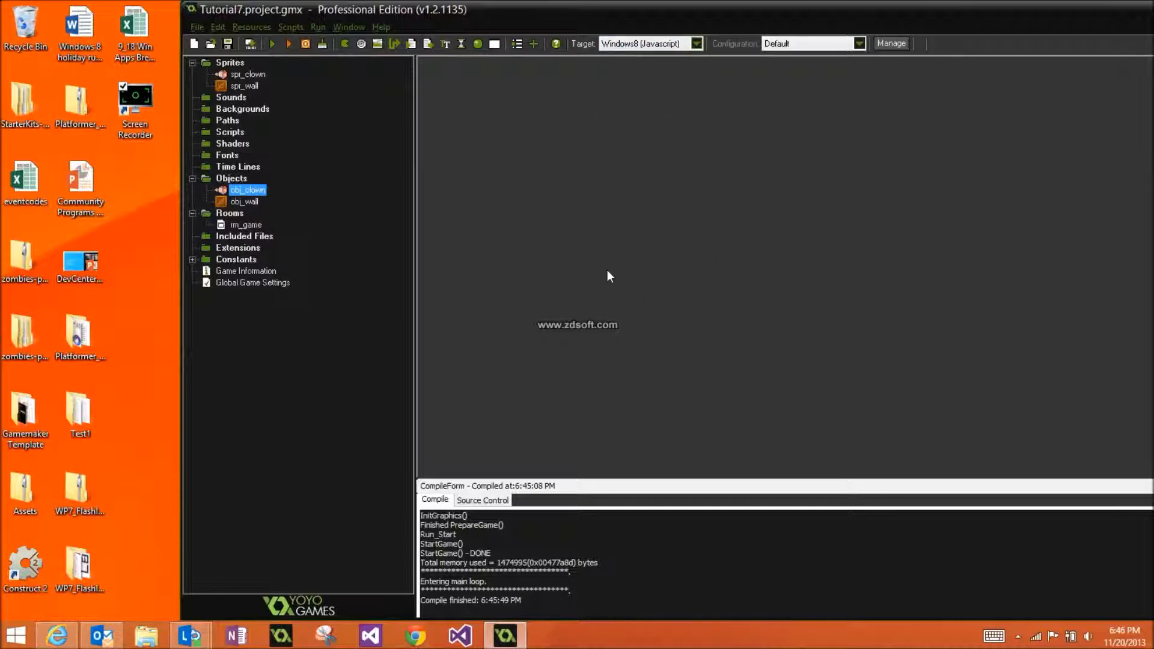
{"action": "left_click", "coordinate": [272, 44]}
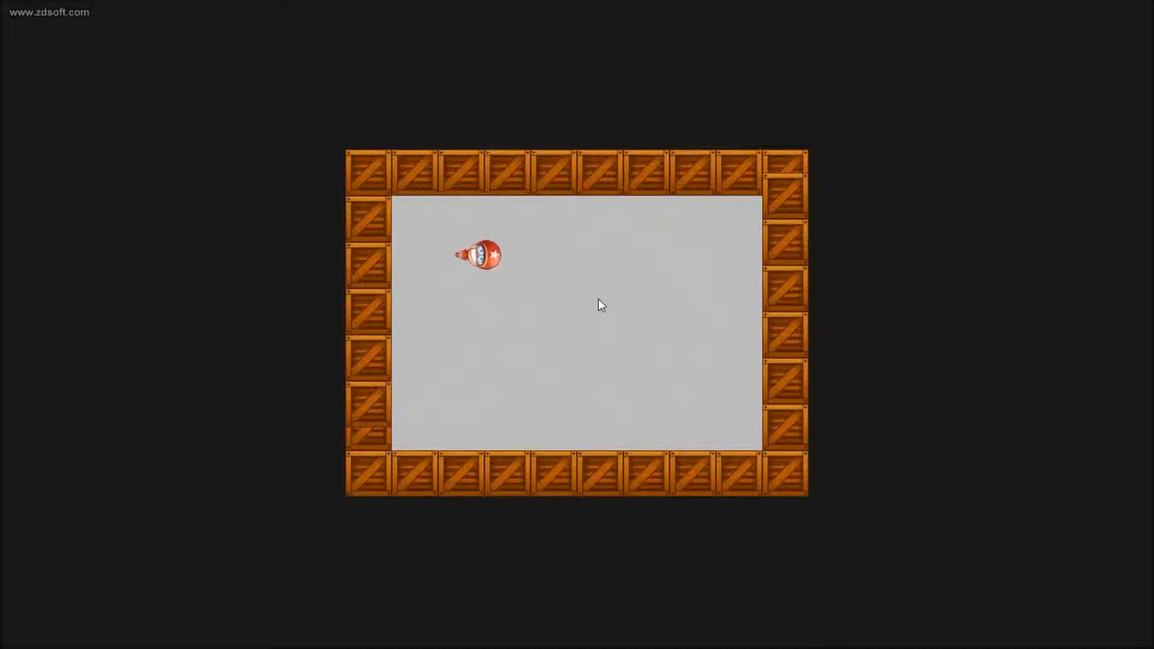
{"action": "key", "text": "alt+F4"}
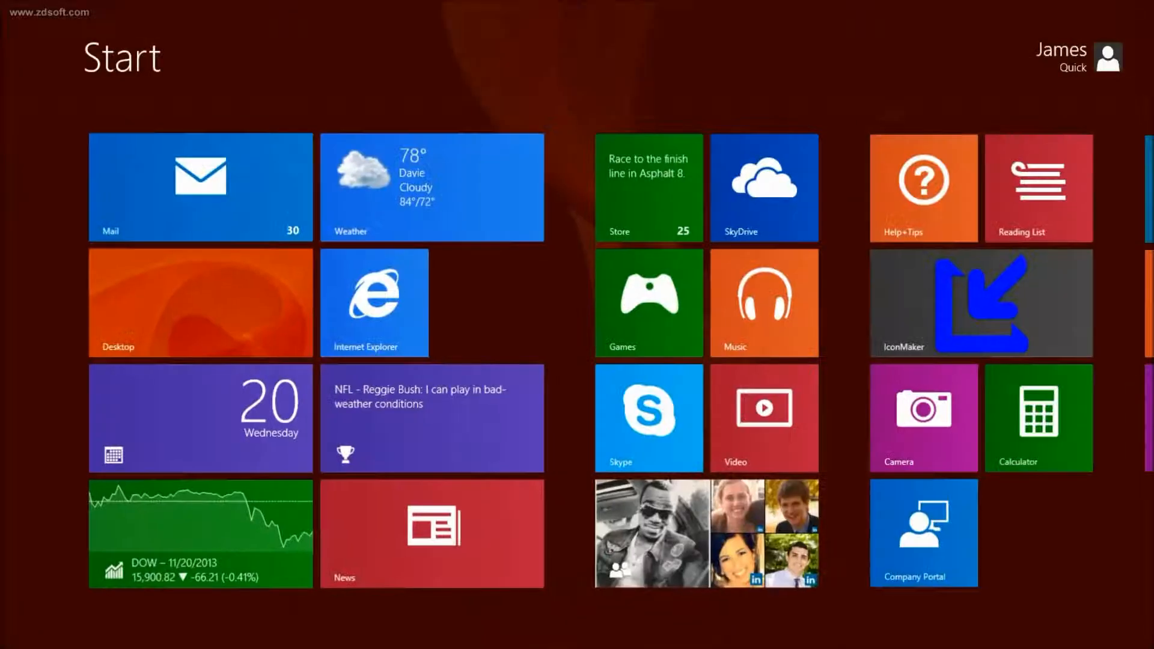
{"action": "key", "text": "super"}
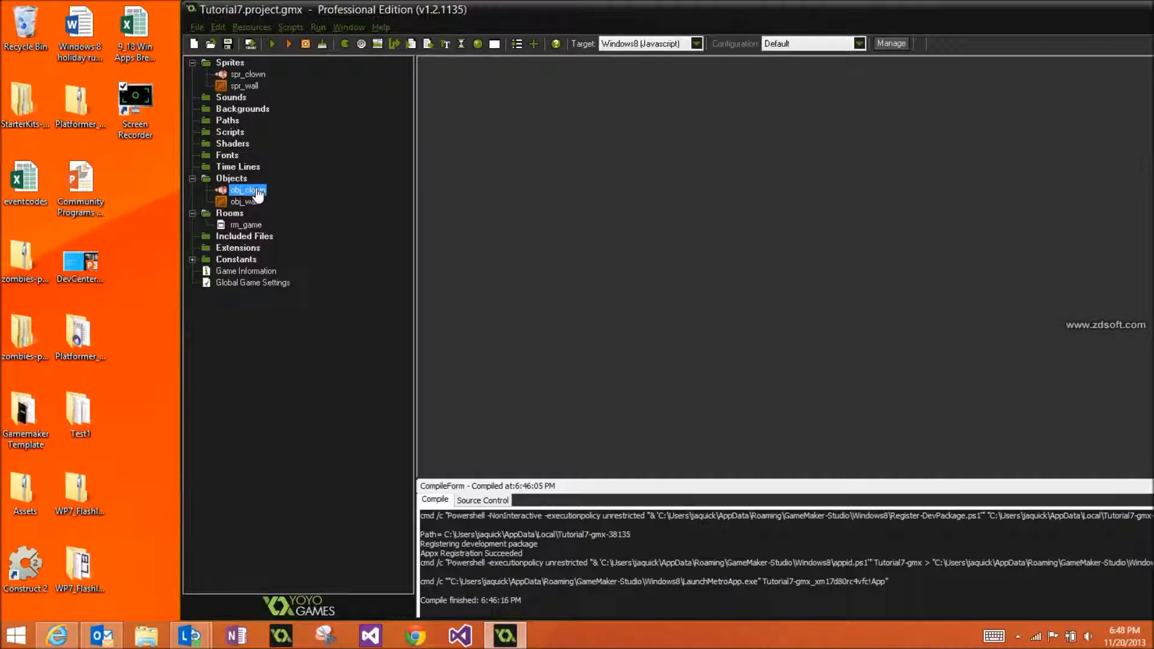
Open obj_clown's properties and look through the mouse events available for it
{"action": "double_click", "coordinate": [247, 190]}
{"action": "left_click_drag", "start_coordinate": [730, 143], "coordinate": [687, 104]}
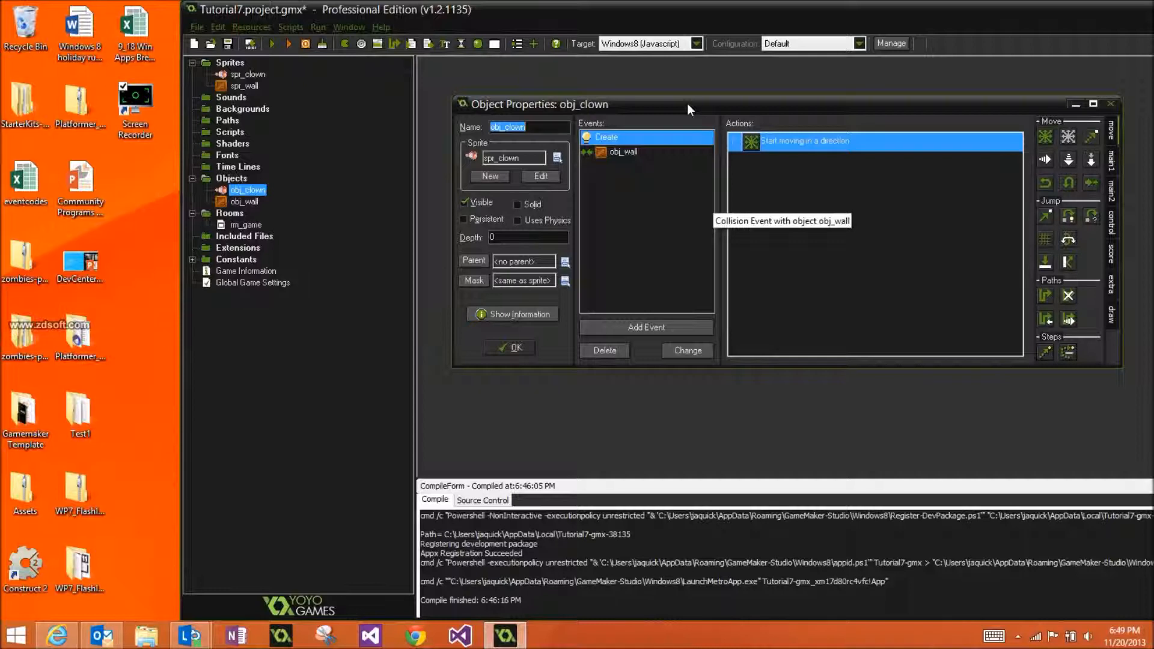
{"action": "left_click", "coordinate": [646, 328]}
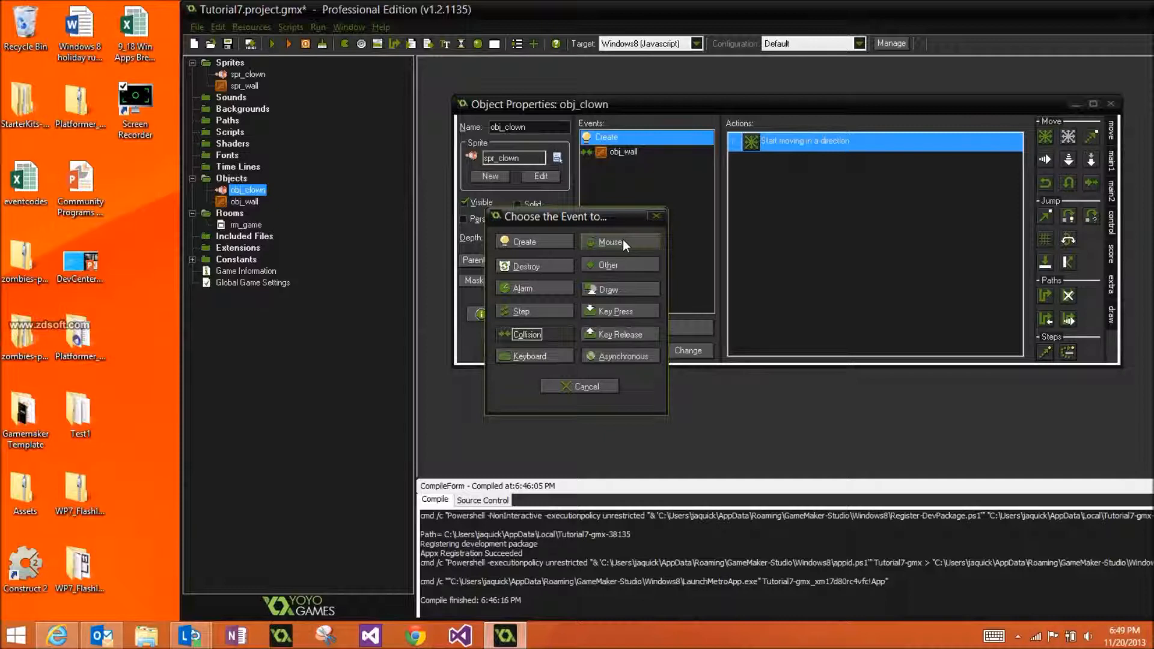
{"action": "left_click", "coordinate": [623, 241]}
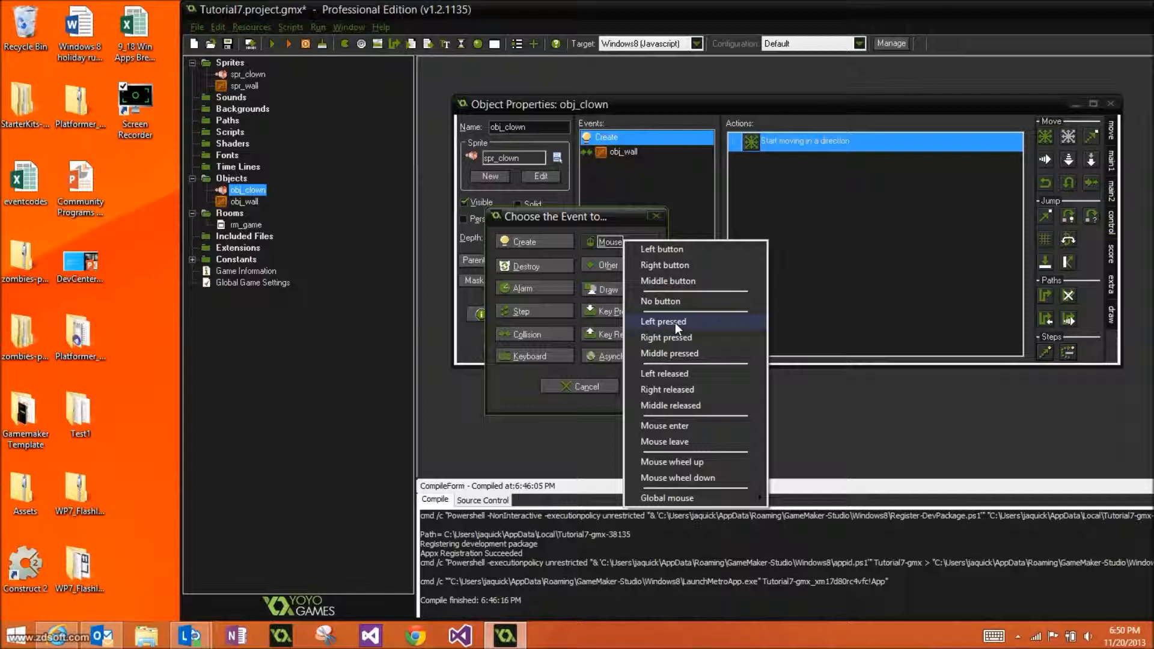
{"action": "left_click", "coordinate": [811, 265]}
{"action": "left_click", "coordinate": [656, 216]}
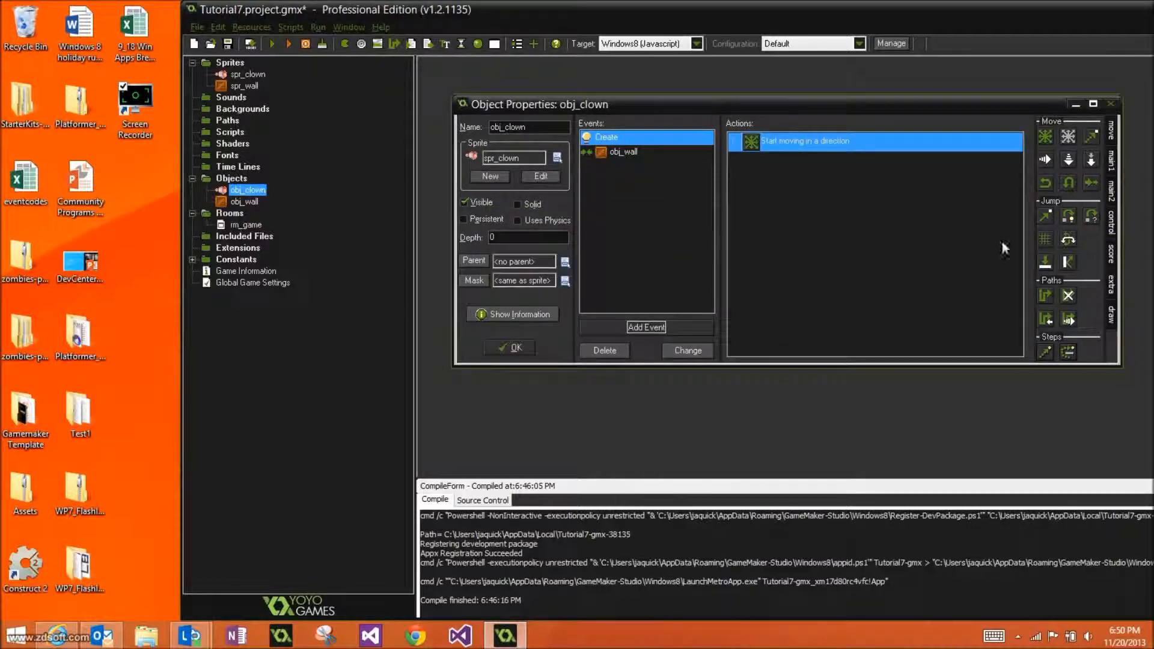
Try adding an Execute Code action with placeholder text to obj_clown's Create event, and remove it again
{"action": "left_click", "coordinate": [1110, 222]}
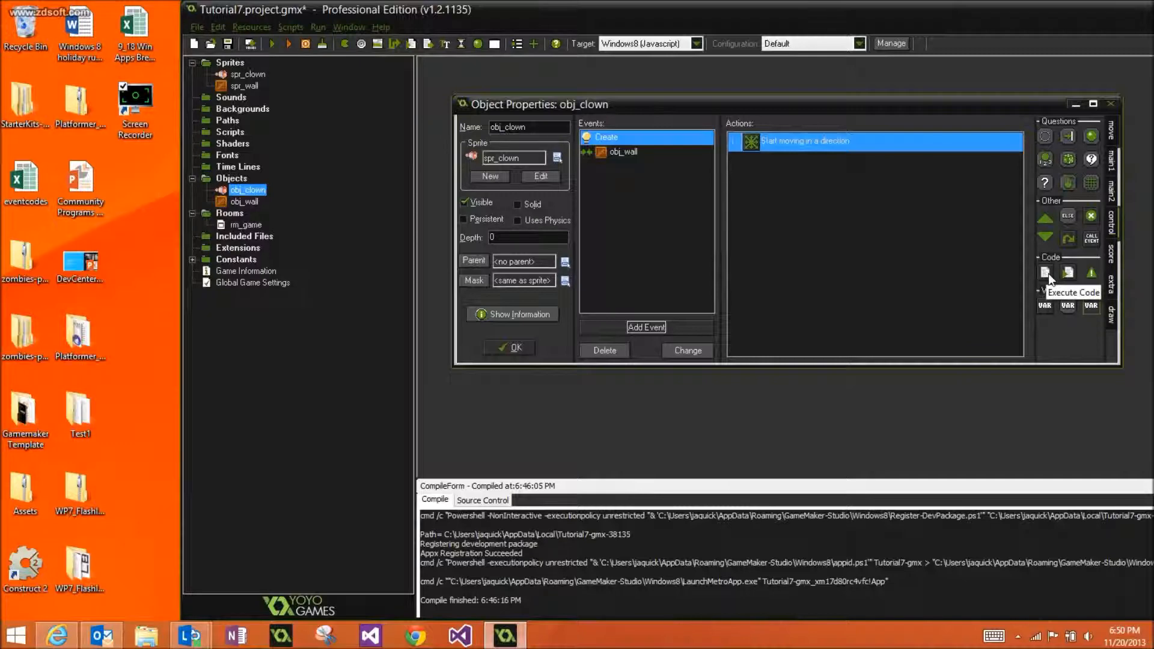
{"action": "left_click_drag", "start_coordinate": [941, 286], "coordinate": [929, 276]}
{"action": "type", "text": "hfdjsakfdsnkfdsjfjdskfds;"}
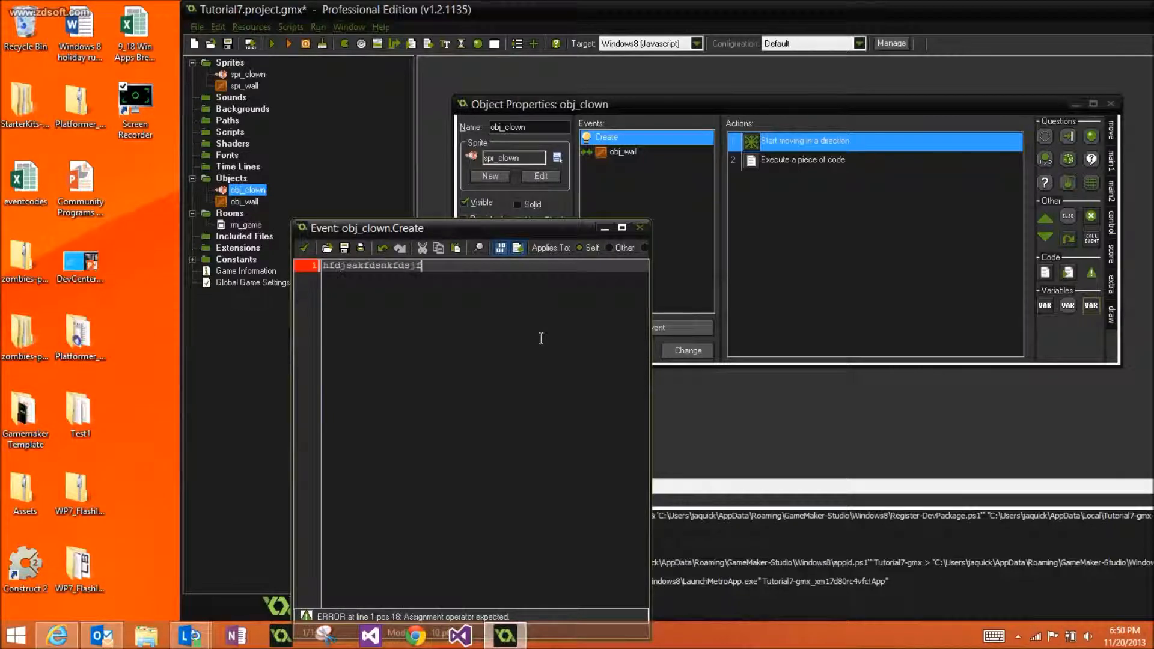
{"action": "key", "text": "BackSpace"}
{"action": "key", "text": "BackSpace"}
{"action": "key", "text": "BackSpace"}
{"action": "key", "text": "BackSpace"}
{"action": "key", "text": "BackSpace"}
{"action": "key", "text": "BackSpace"}
{"action": "key", "text": "BackSpace"}
{"action": "key", "text": "BackSpace"}
{"action": "key", "text": "BackSpace"}
{"action": "key", "text": "BackSpace"}
{"action": "key", "text": "BackSpace"}
{"action": "key", "text": "BackSpace"}
{"action": "key", "text": "BackSpace"}
{"action": "key", "text": "BackSpace"}
{"action": "key", "text": "BackSpace"}
{"action": "key", "text": "BackSpace"}
{"action": "key", "text": "BackSpace"}
{"action": "key", "text": "BackSpace"}
{"action": "key", "text": "BackSpace"}
{"action": "key", "text": "BackSpace"}
{"action": "left_click", "coordinate": [638, 227]}
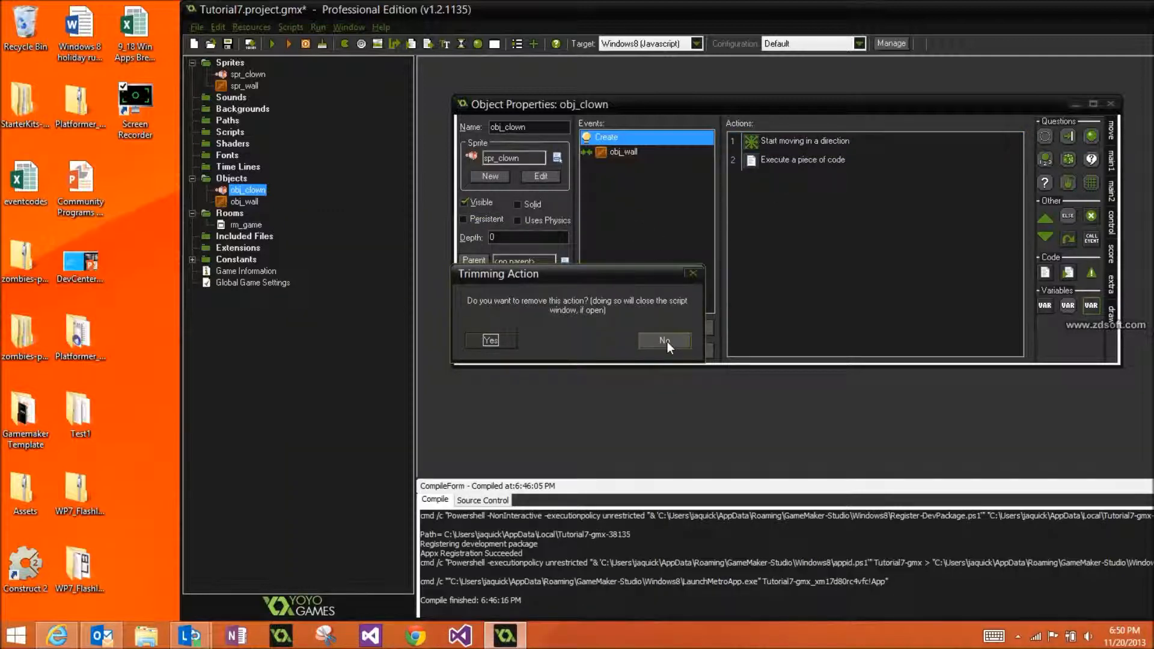
{"action": "left_click", "coordinate": [488, 340]}
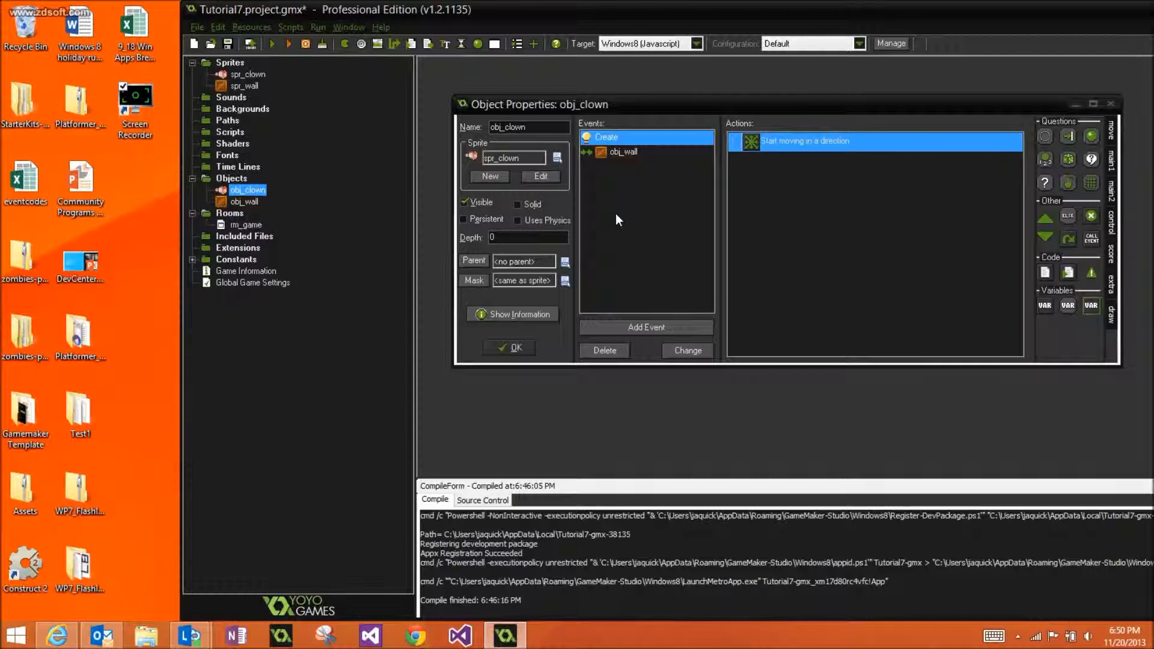
Add a Left Pressed mouse event to obj_clown
{"action": "left_click", "coordinate": [655, 328]}
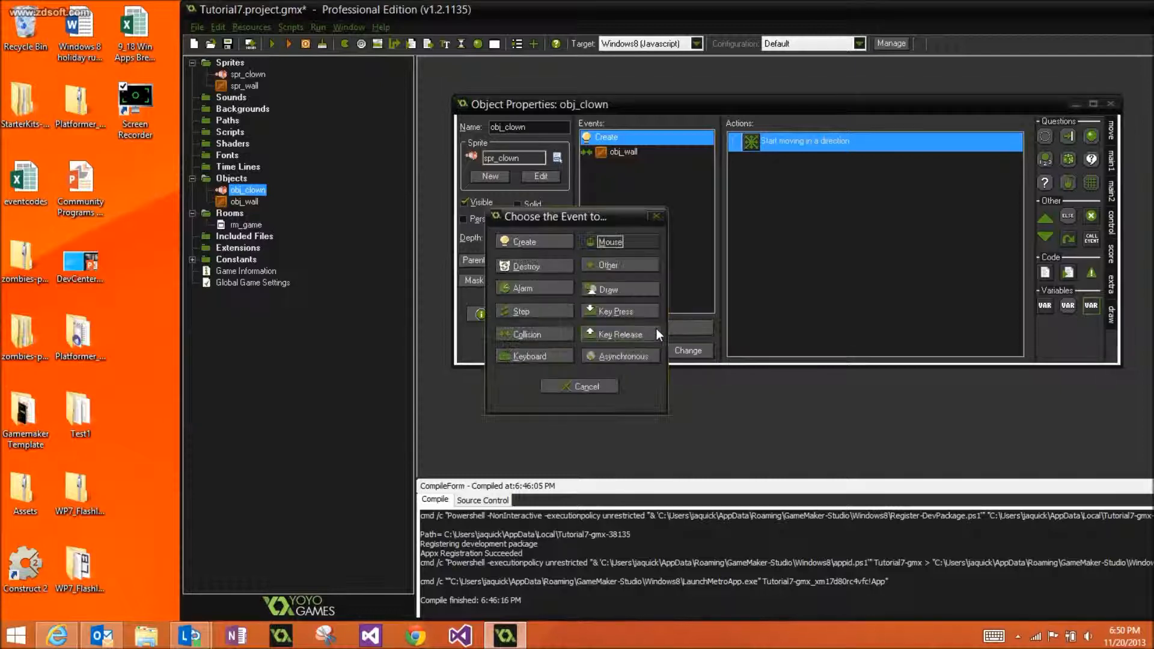
{"action": "left_click", "coordinate": [633, 241]}
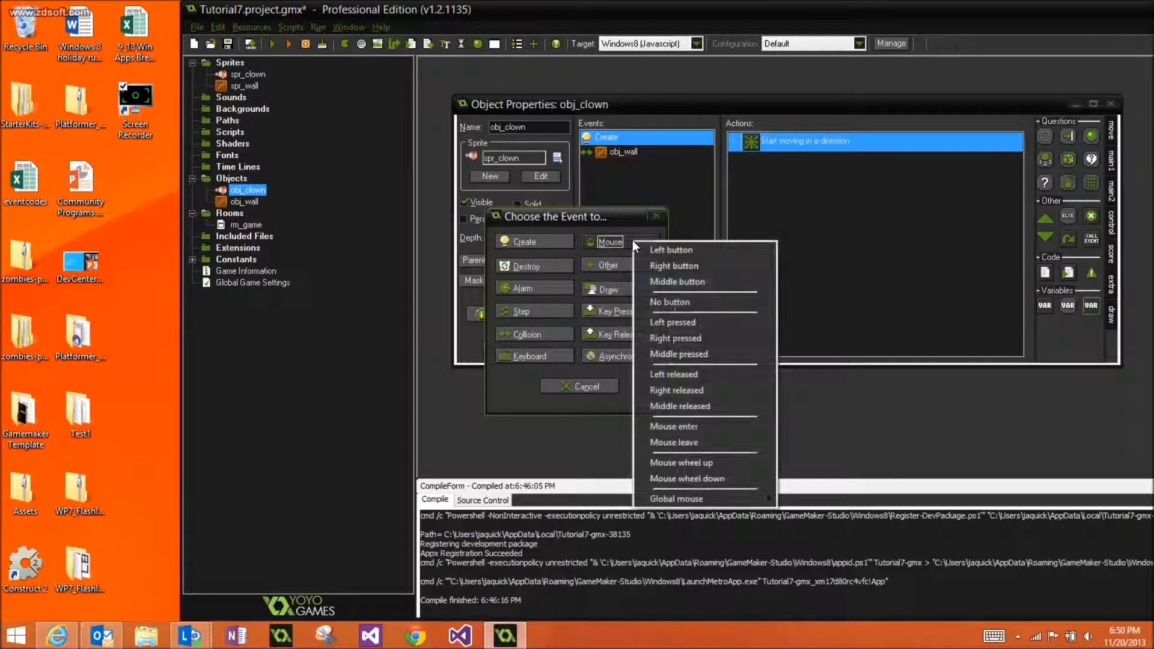
{"action": "left_click", "coordinate": [688, 323]}
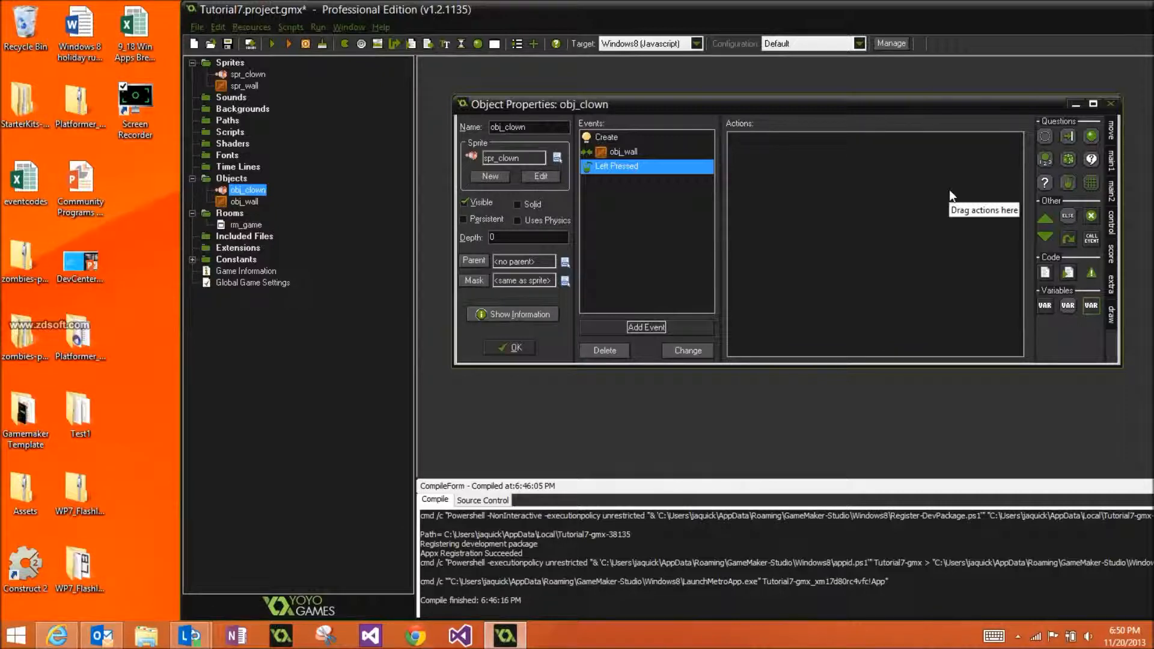
Add a Create Effect action to the Left Pressed event: a red, medium explosion at 0, 0 relative to the clown, below objects
{"action": "left_click", "coordinate": [1110, 318]}
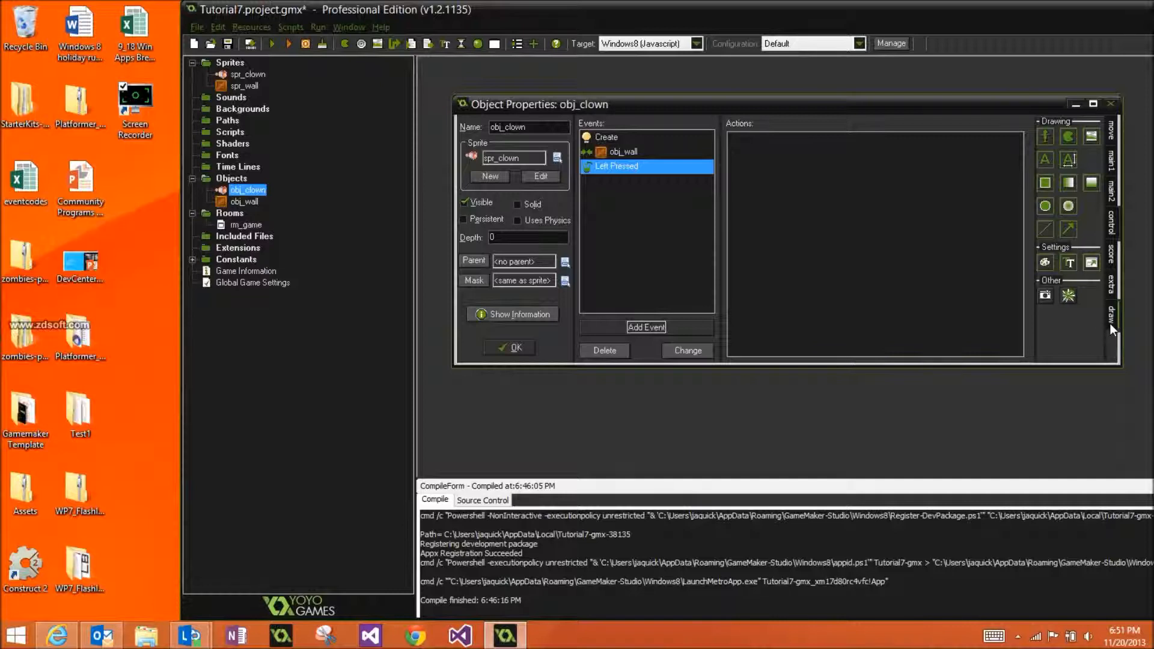
{"action": "left_click_drag", "start_coordinate": [1001, 101], "coordinate": [982, 108]}
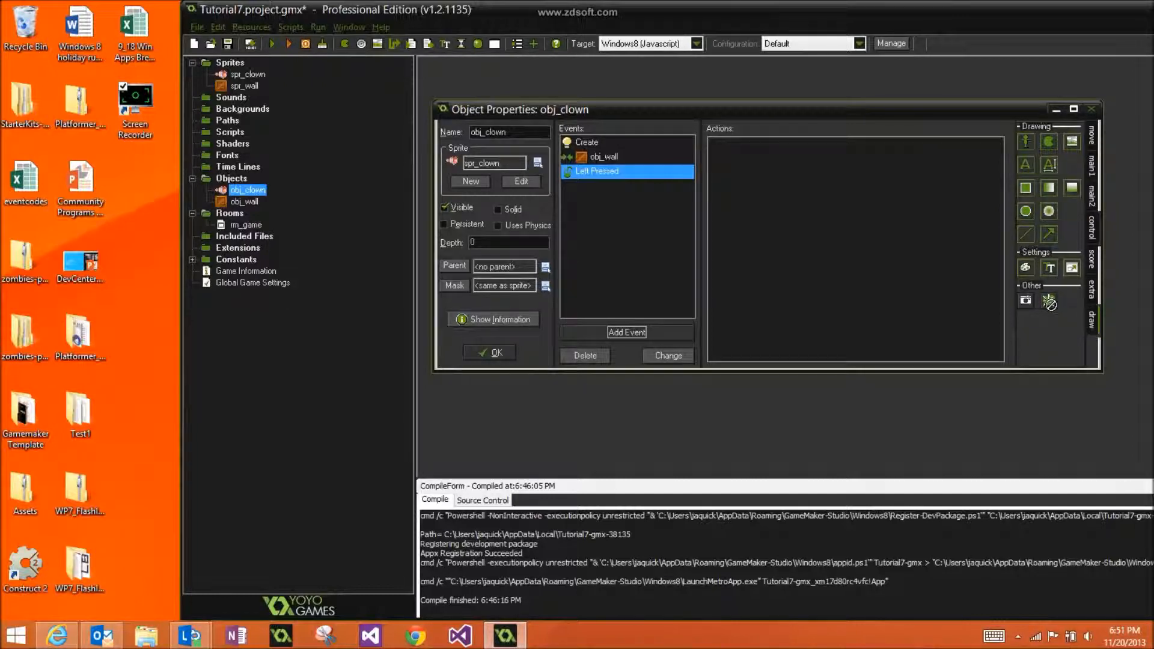
{"action": "left_click_drag", "start_coordinate": [852, 196], "coordinate": [850, 198]}
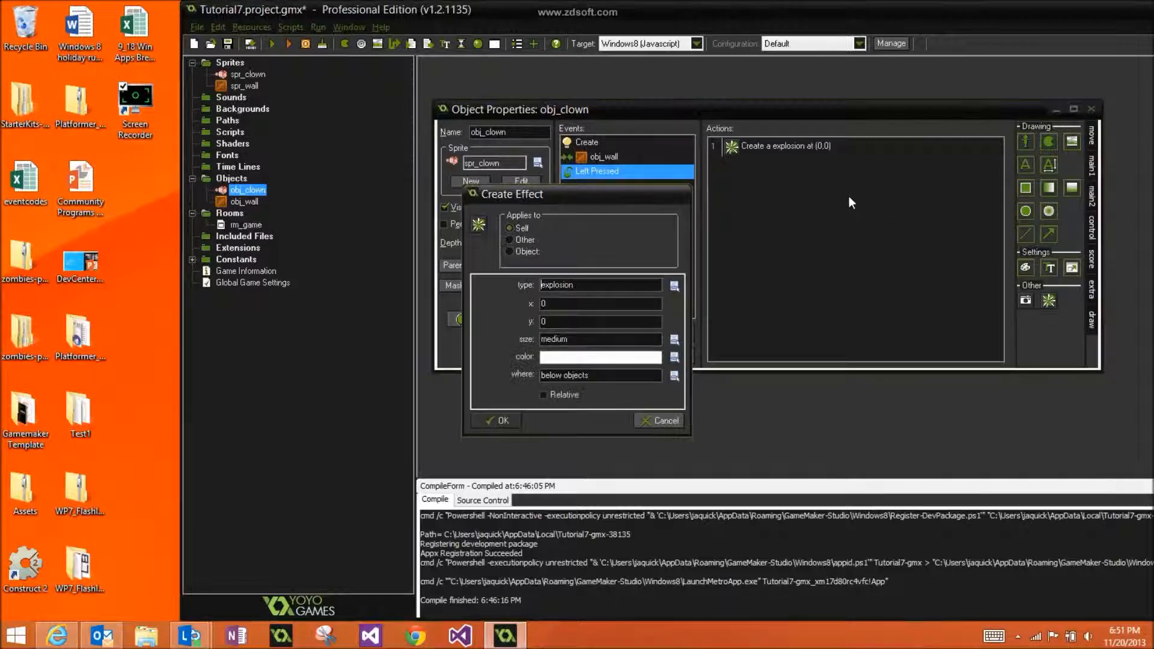
{"action": "left_click", "coordinate": [675, 286]}
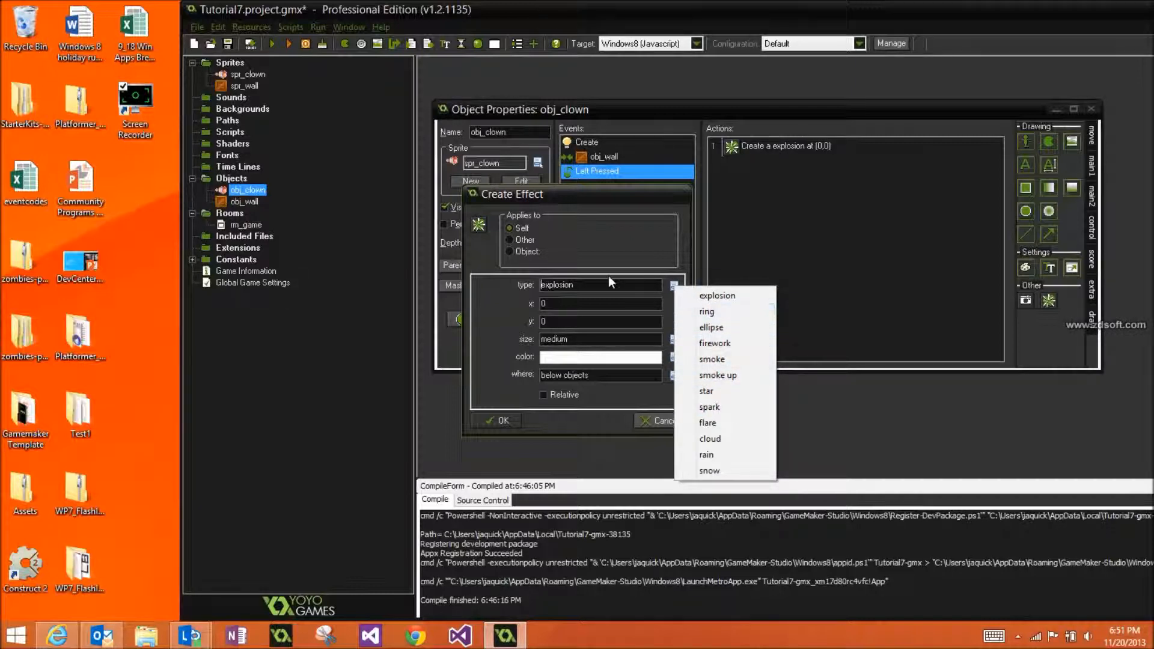
{"action": "left_click", "coordinate": [554, 306]}
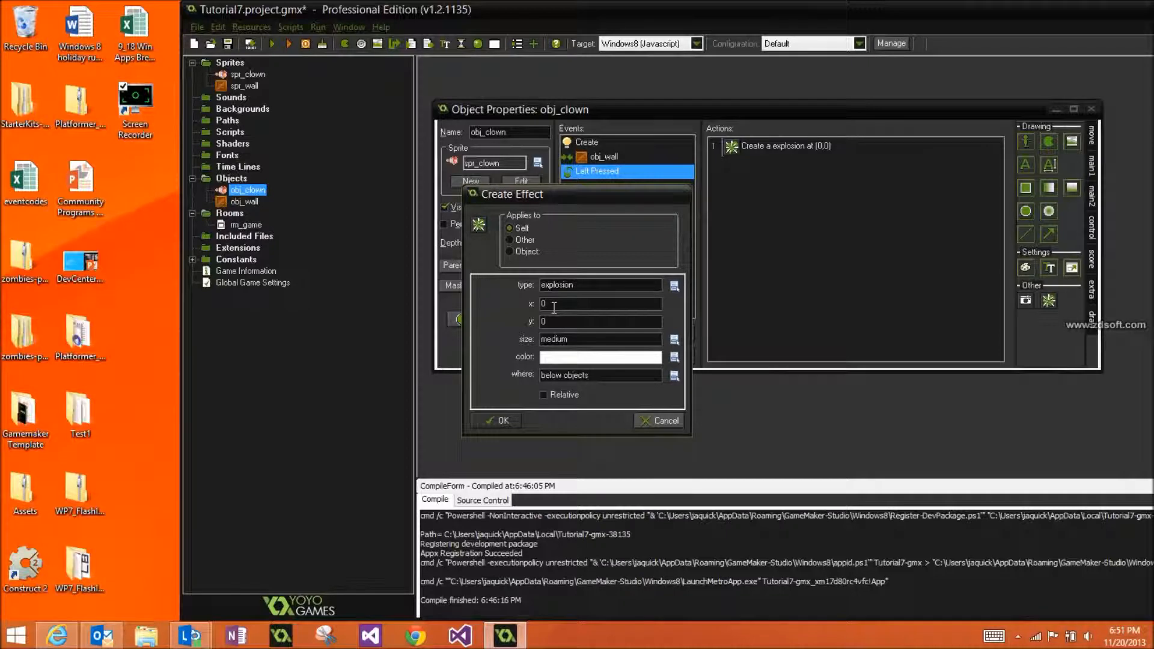
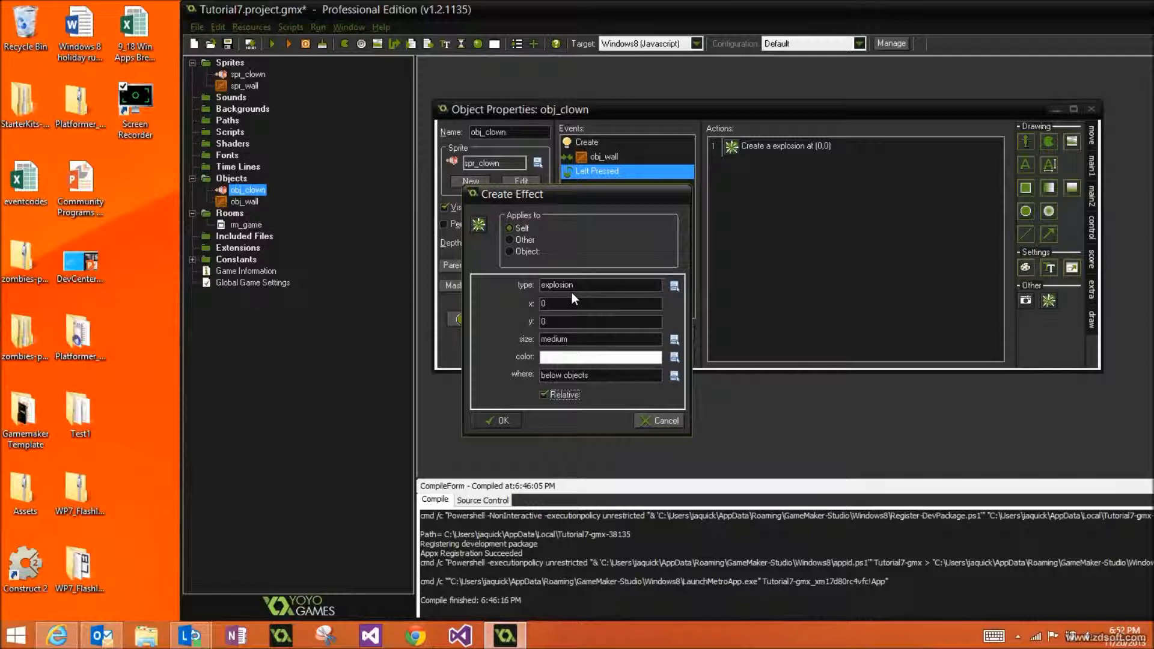
{"action": "left_click", "coordinate": [674, 357]}
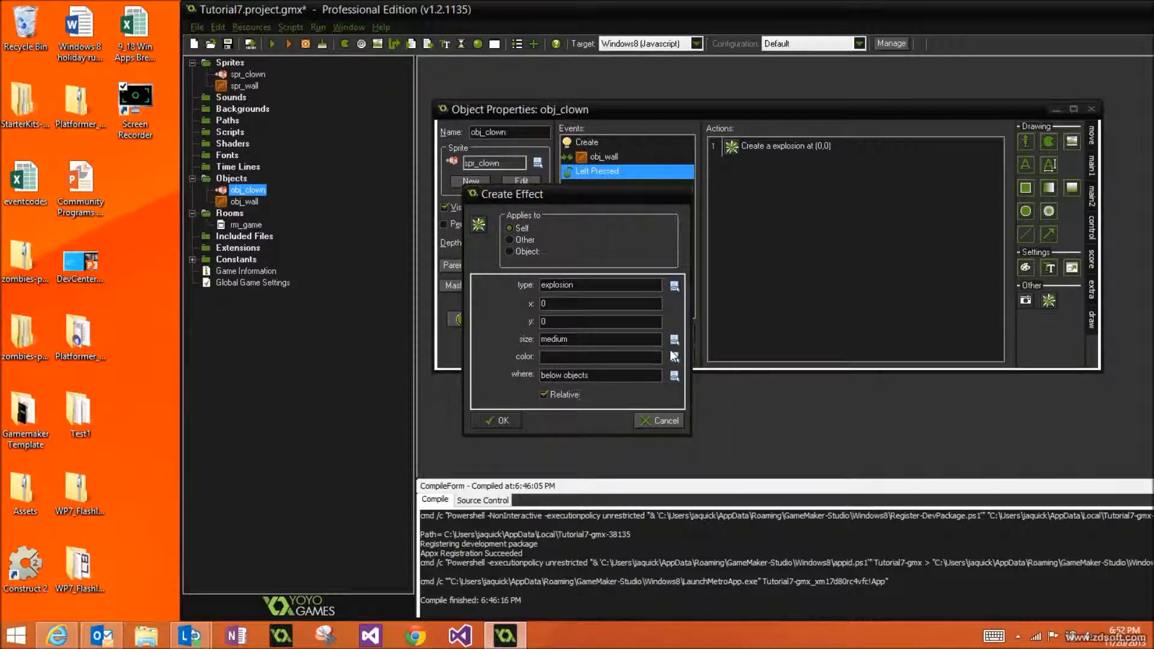
{"action": "double_click", "coordinate": [511, 204]}
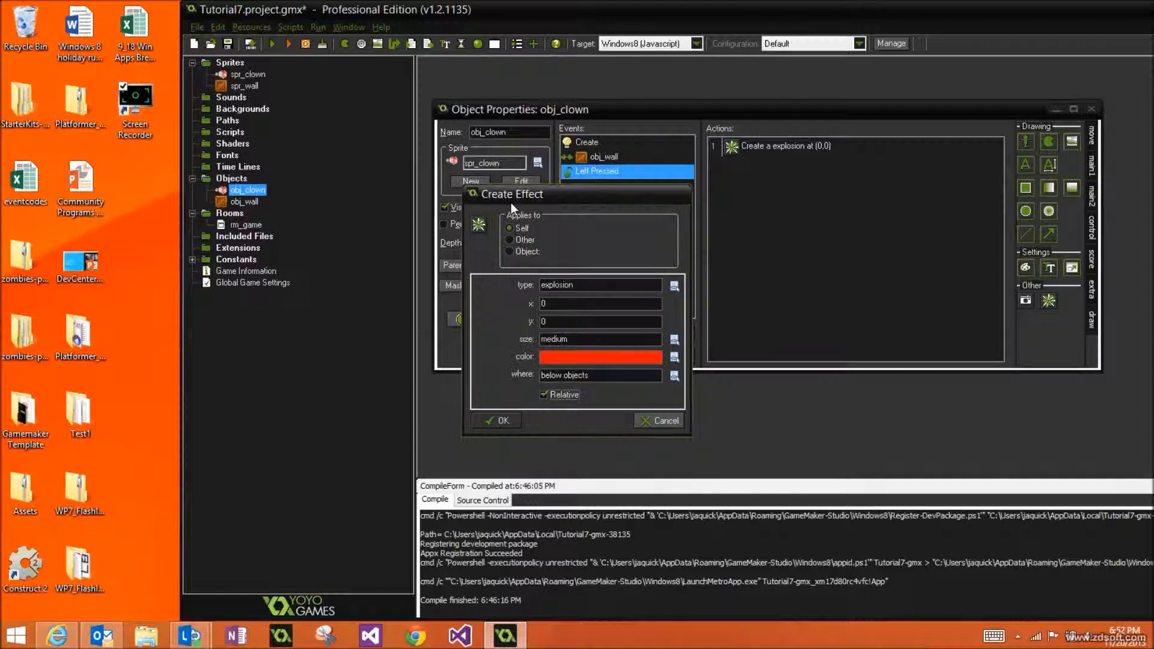
{"action": "left_click", "coordinate": [499, 422]}
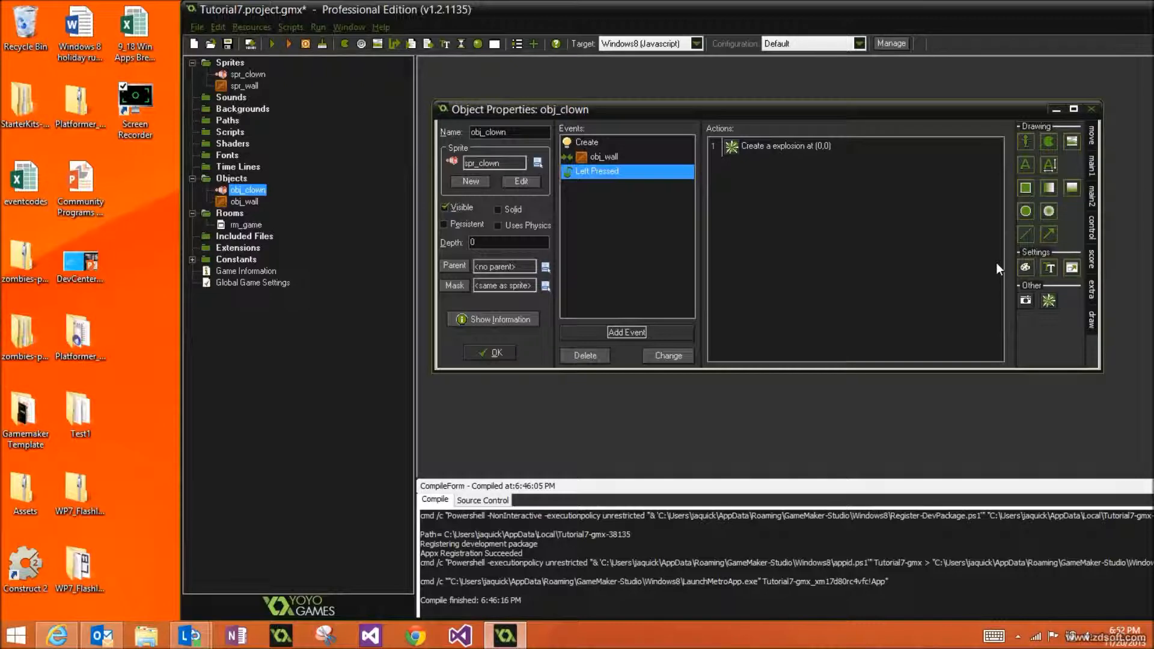
Add a Destroy Instance action applied to Self after the explosion in the Left Pressed event
{"action": "left_click", "coordinate": [1091, 163]}
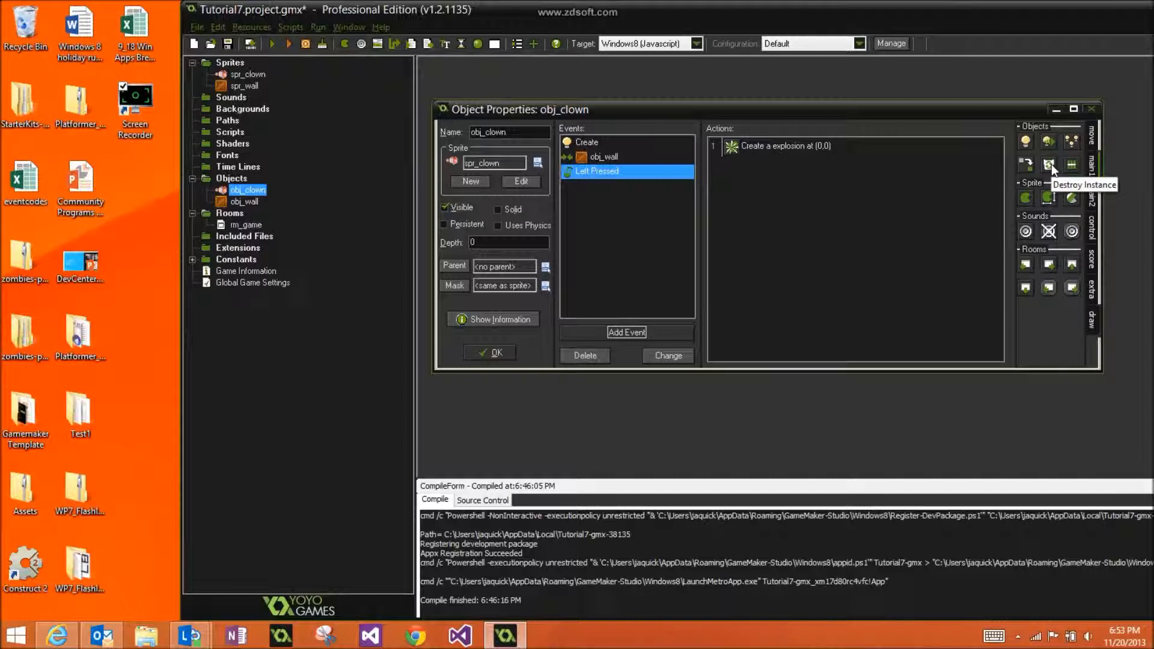
{"action": "left_click_drag", "start_coordinate": [1051, 164], "coordinate": [757, 213]}
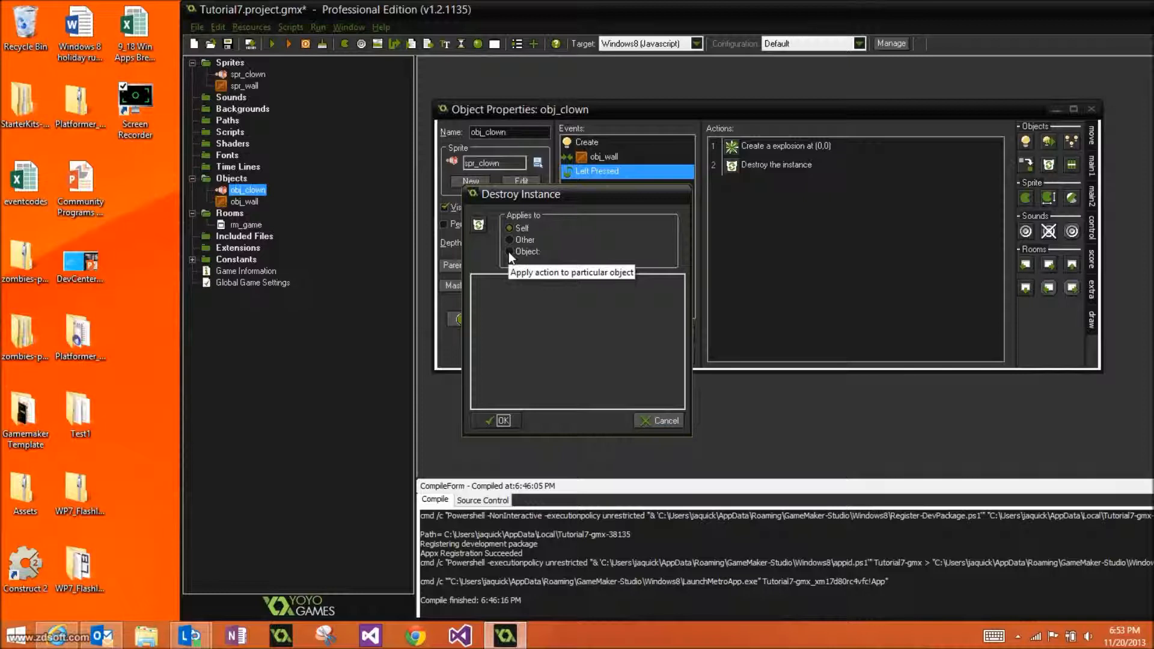
{"action": "left_click", "coordinate": [496, 420]}
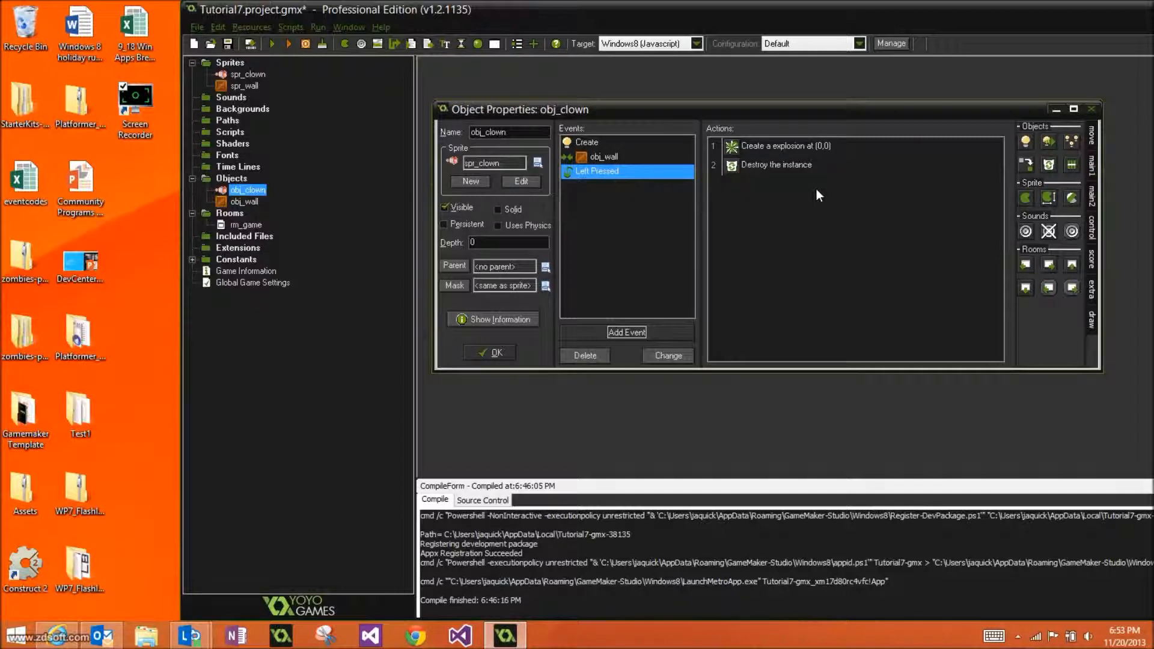
Create a sound resource named snd_click and load the click sound file from the project's assets folder into it
{"action": "left_click", "coordinate": [362, 47]}
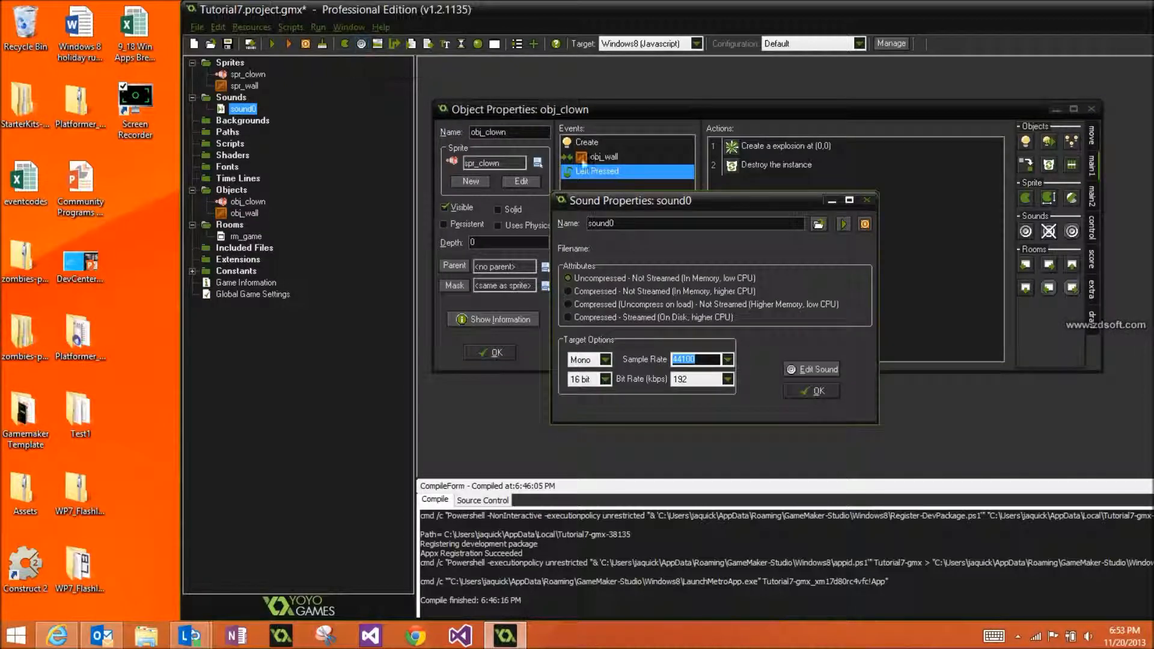
{"action": "double_click", "coordinate": [618, 222]}
{"action": "type", "text": "snd_click"}
{"action": "left_click", "coordinate": [818, 224]}
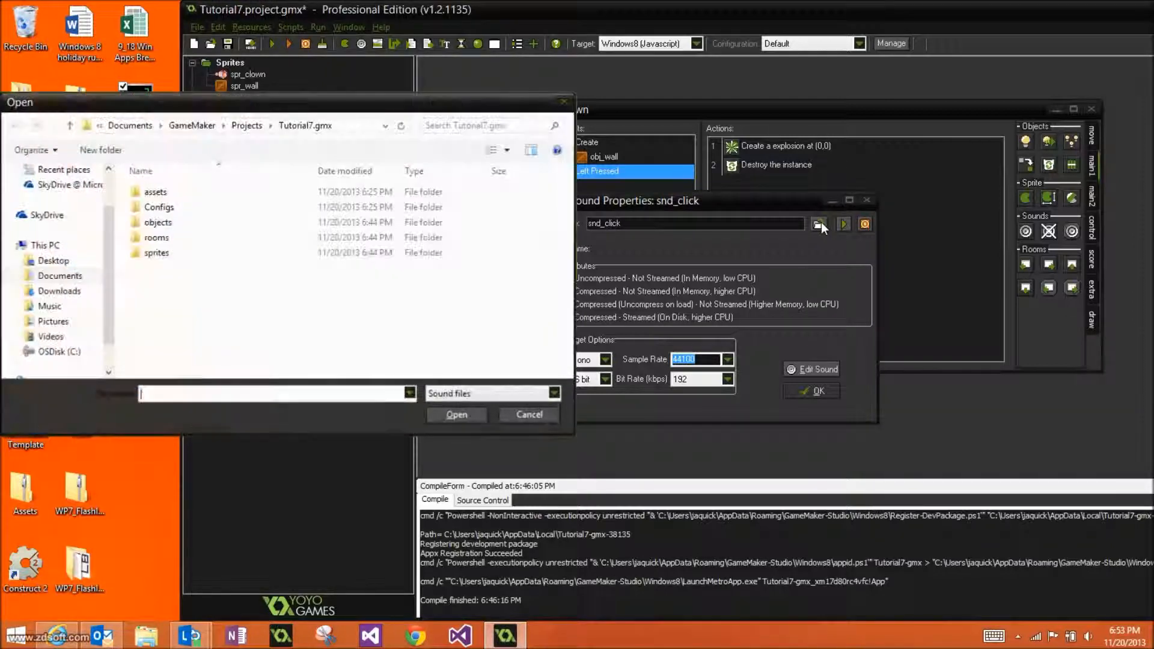
{"action": "left_click", "coordinate": [167, 192]}
{"action": "double_click", "coordinate": [166, 193]}
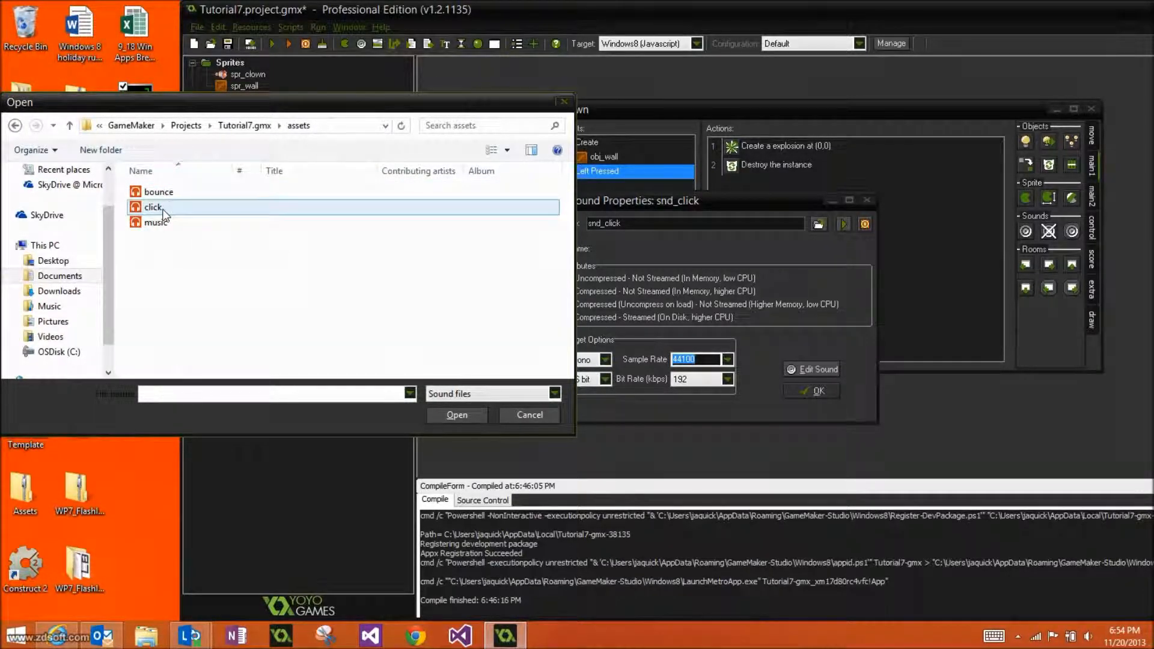
{"action": "double_click", "coordinate": [164, 211]}
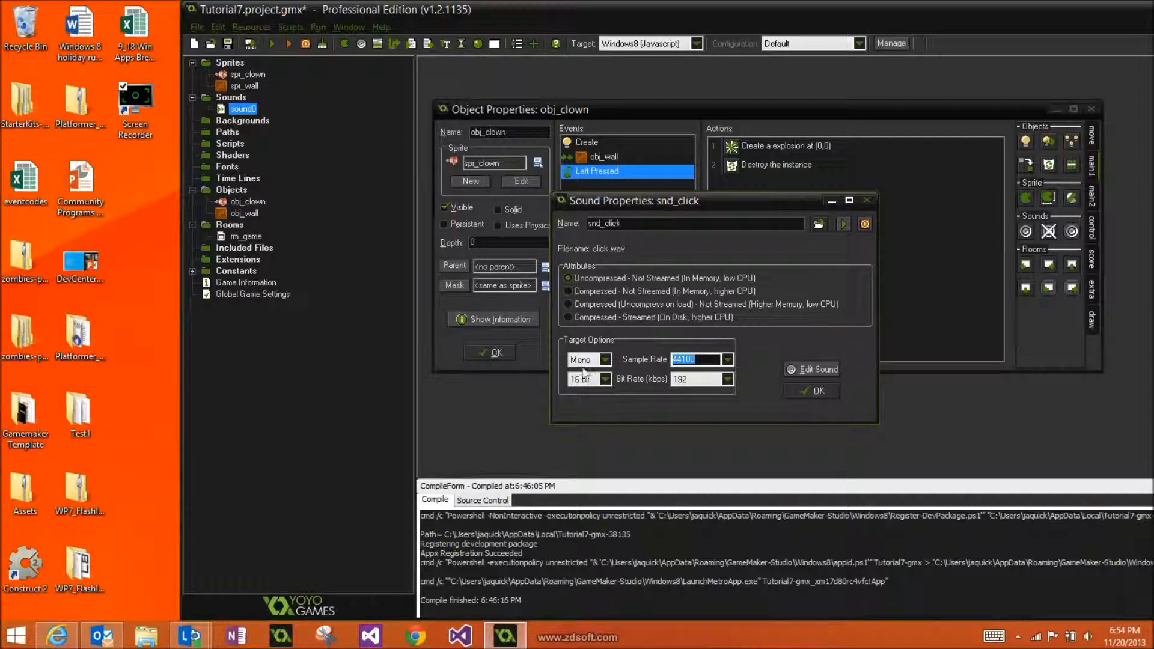
{"action": "left_click", "coordinate": [817, 392]}
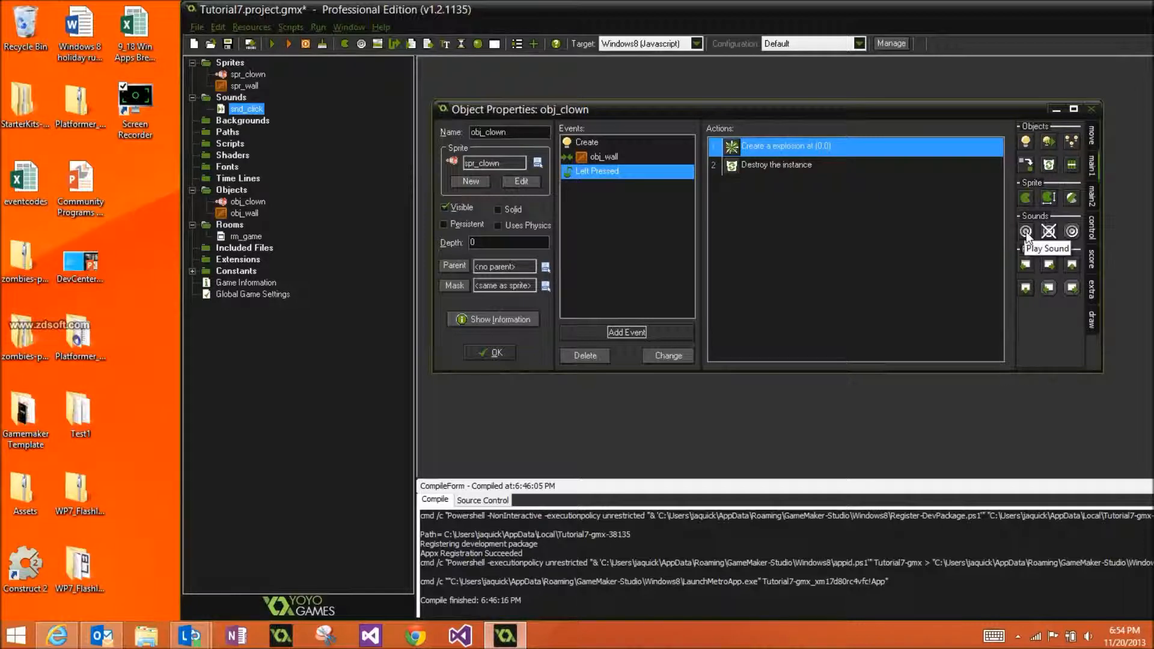
Add a Play Sound action for snd_click with loop set to false to the Left Pressed event, and accept obj_clown
{"action": "left_click_drag", "start_coordinate": [1026, 232], "coordinate": [742, 223]}
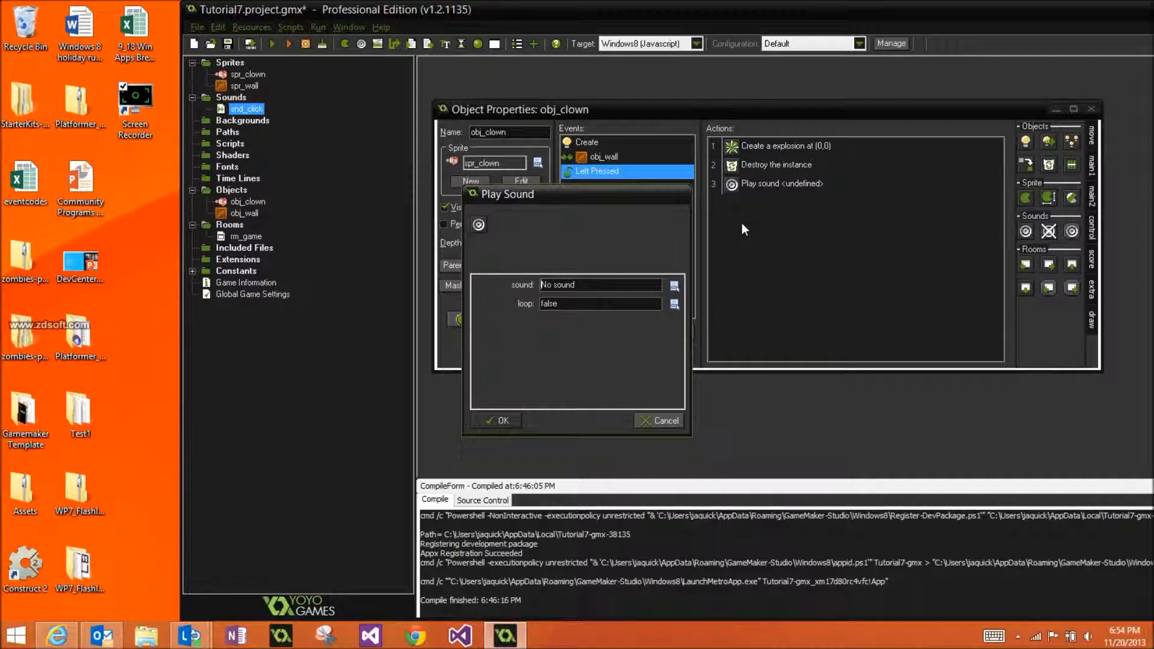
{"action": "left_click", "coordinate": [673, 284]}
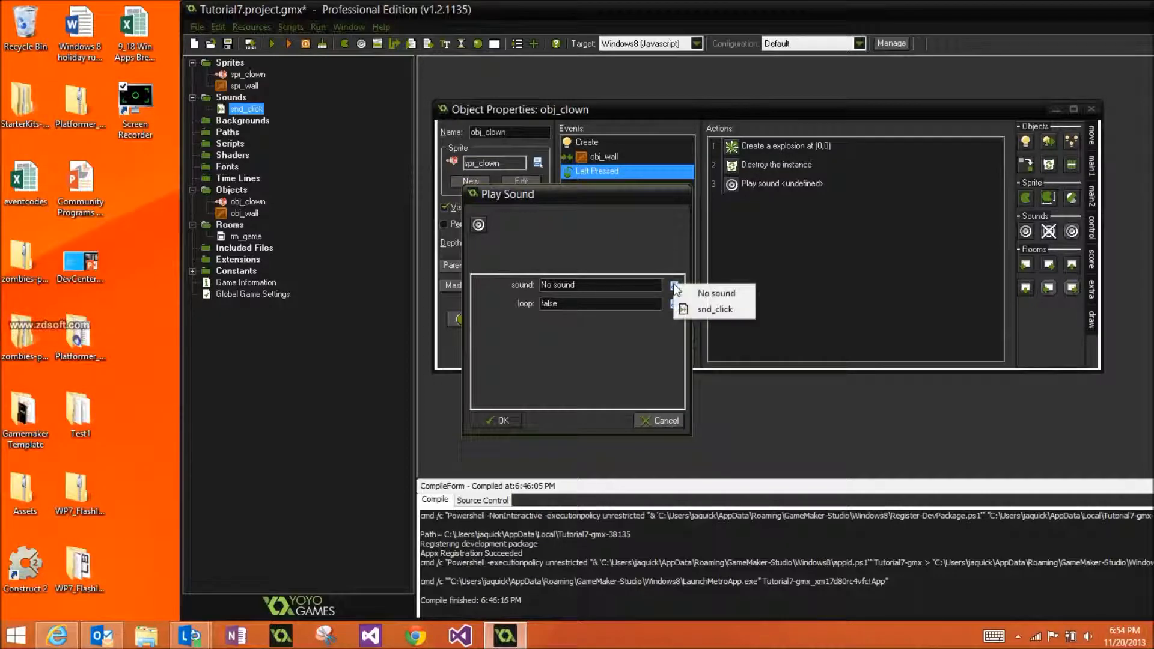
{"action": "left_click", "coordinate": [703, 311]}
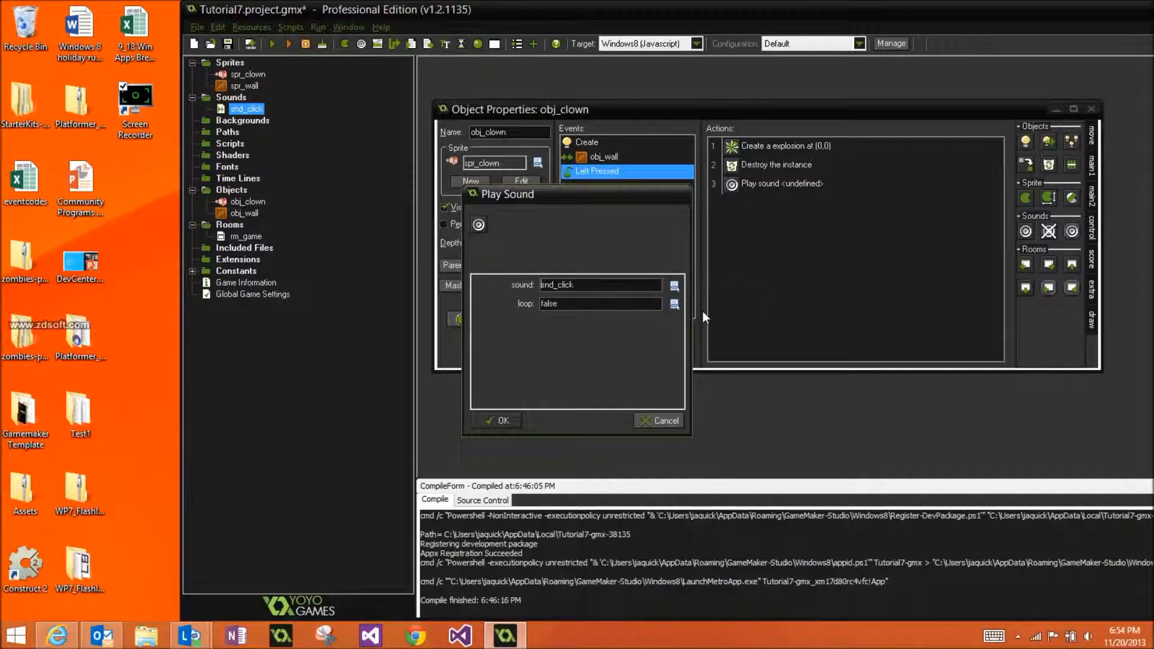
{"action": "left_click", "coordinate": [508, 419]}
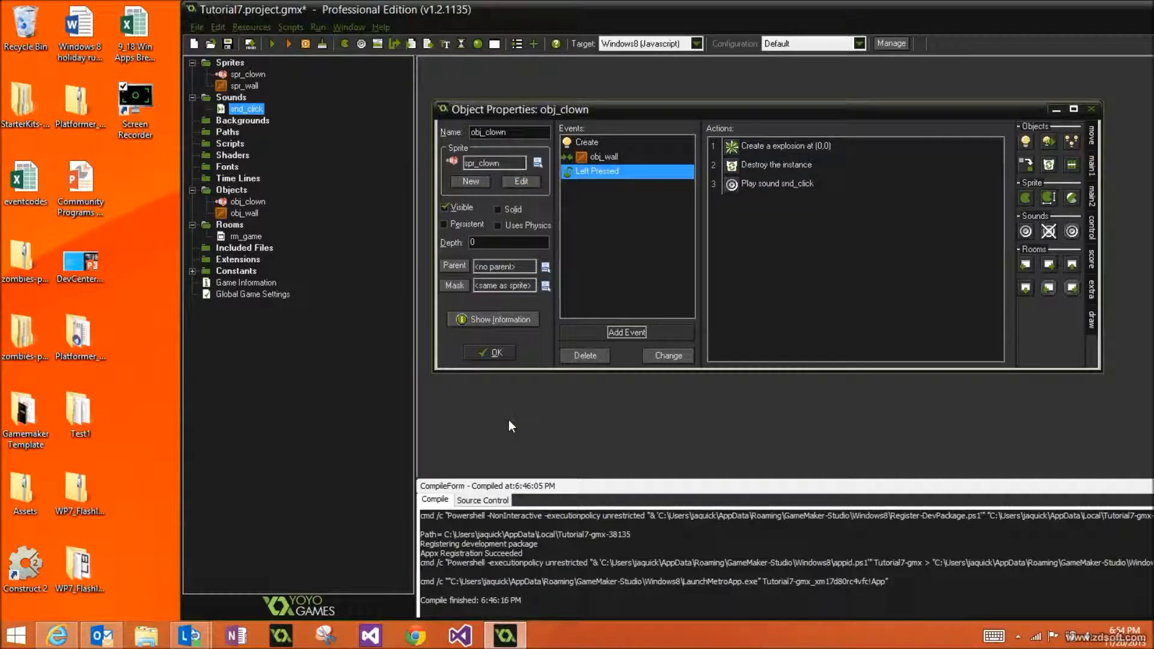
{"action": "left_click", "coordinate": [496, 355]}
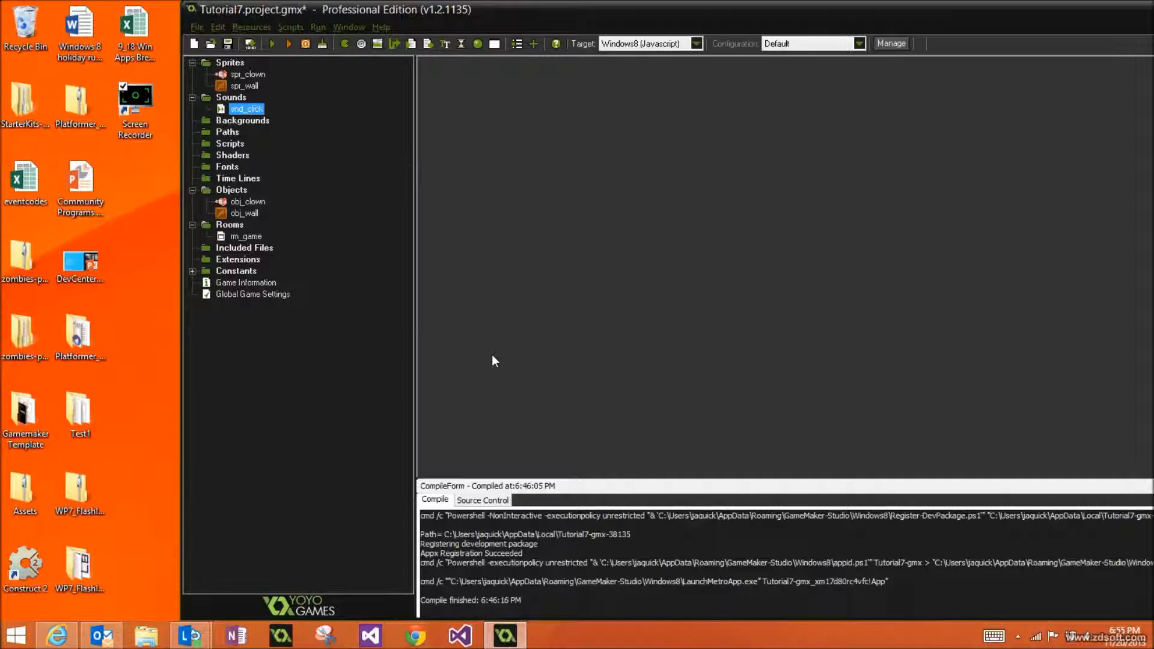
Open the rm_game room, choose obj_clown as the object to add, and place one clown near the room's upper-left corner
{"action": "double_click", "coordinate": [246, 236]}
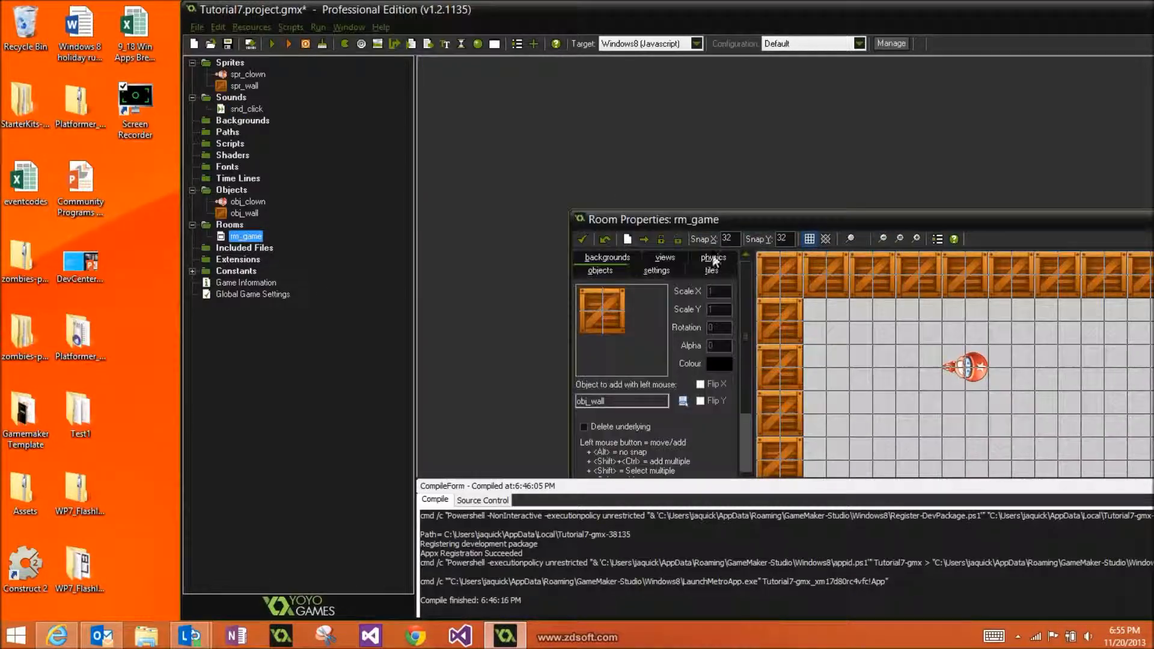
{"action": "left_click_drag", "start_coordinate": [731, 215], "coordinate": [616, 68]}
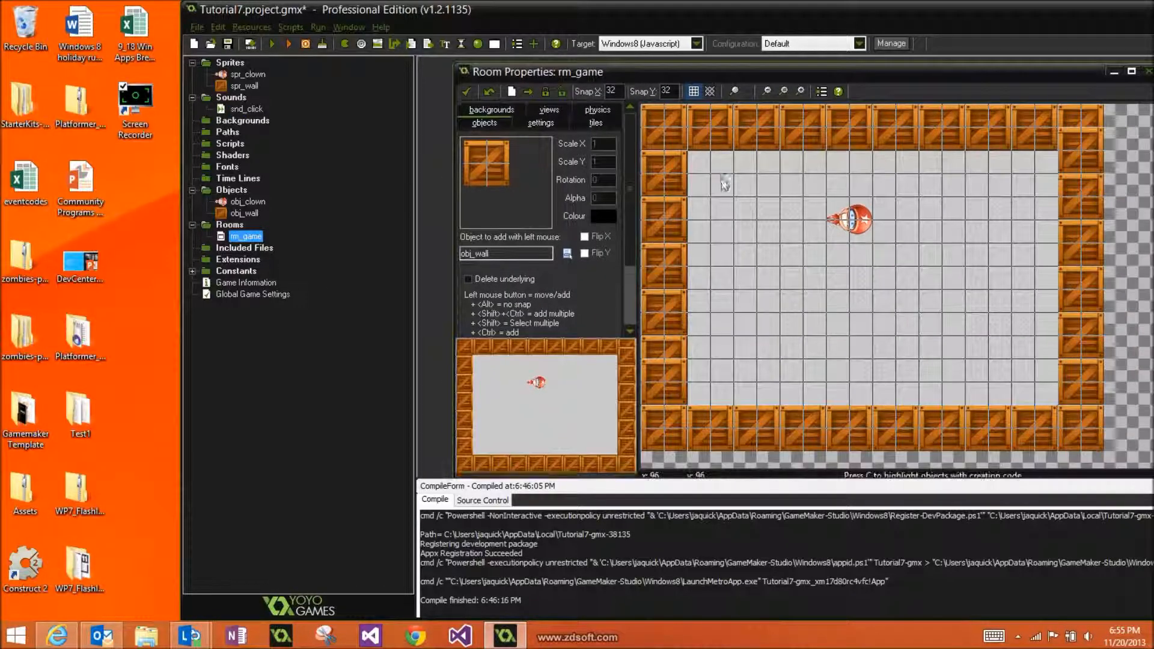
{"action": "left_click", "coordinate": [567, 253]}
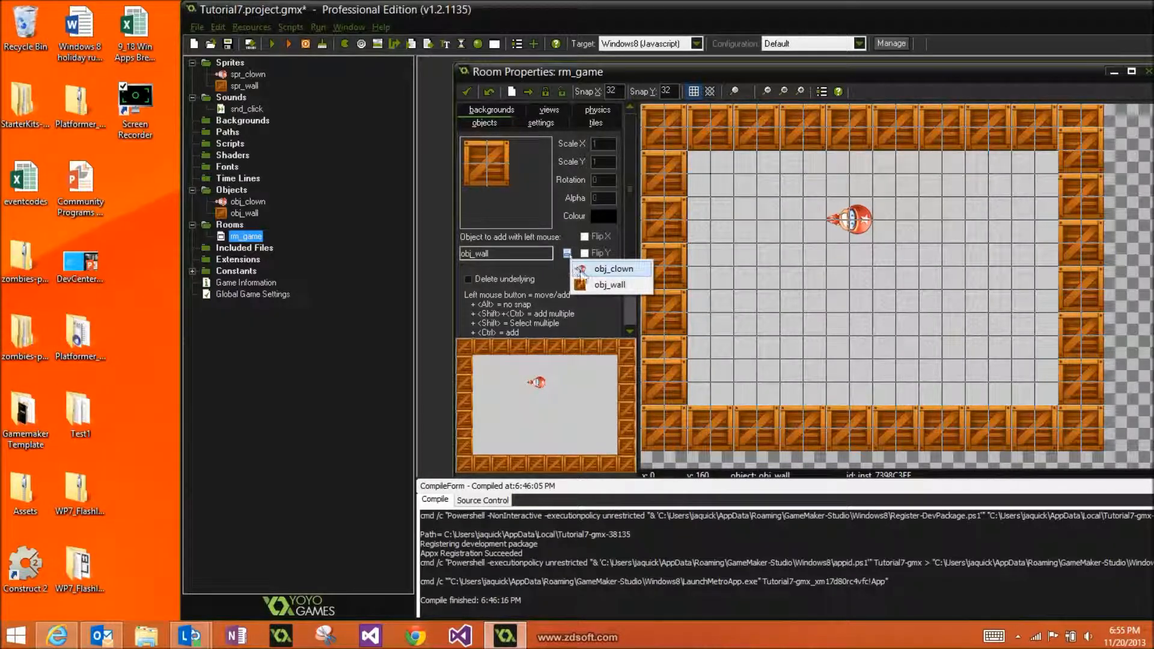
{"action": "left_click", "coordinate": [619, 269]}
{"action": "left_click", "coordinate": [726, 182]}
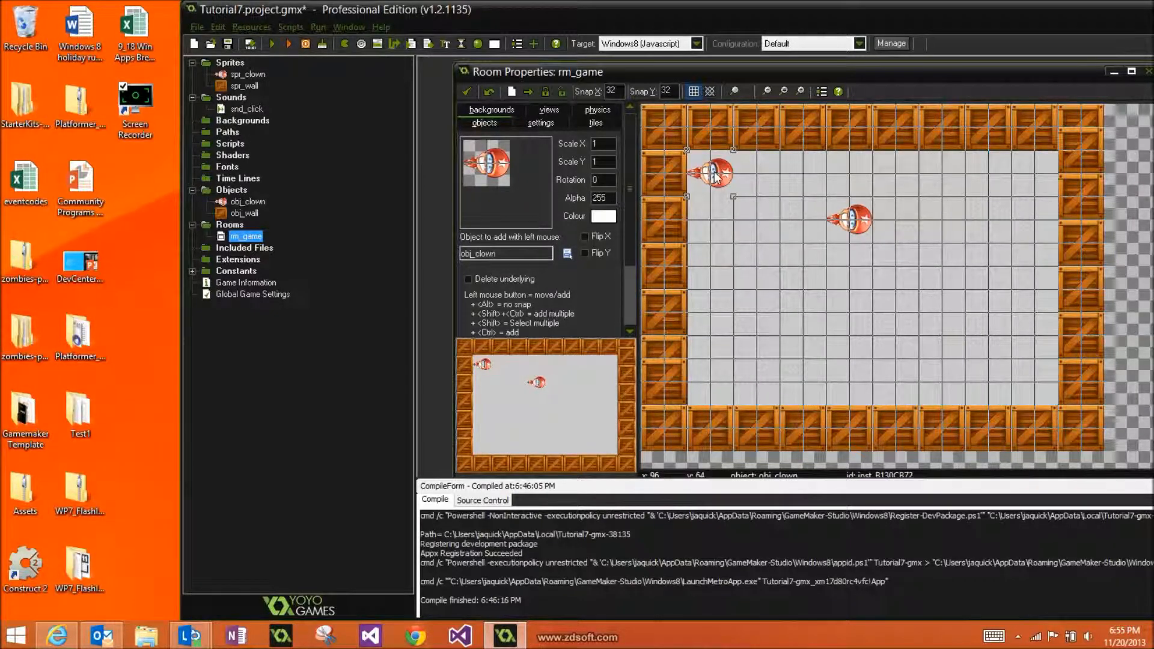
{"action": "left_click_drag", "start_coordinate": [724, 183], "coordinate": [721, 203]}
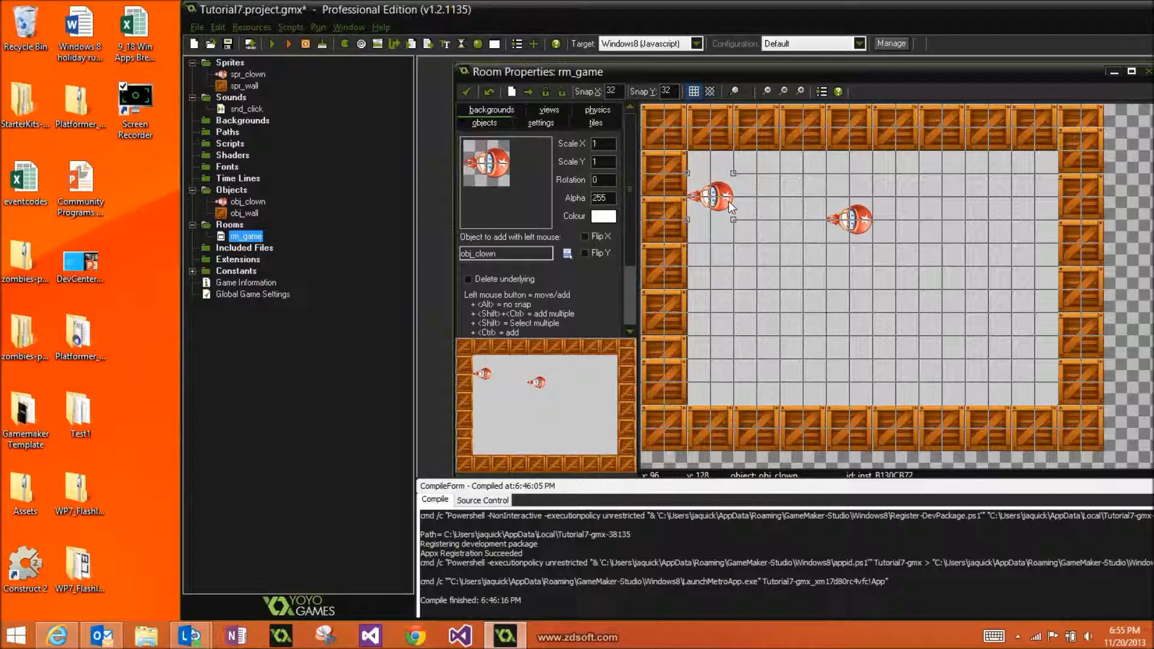
{"action": "left_click_drag", "start_coordinate": [728, 200], "coordinate": [749, 198]}
Scatter about 20 more obj_clown instances across the floor area inside the walls of rm_game
{"action": "left_click", "coordinate": [734, 265]}
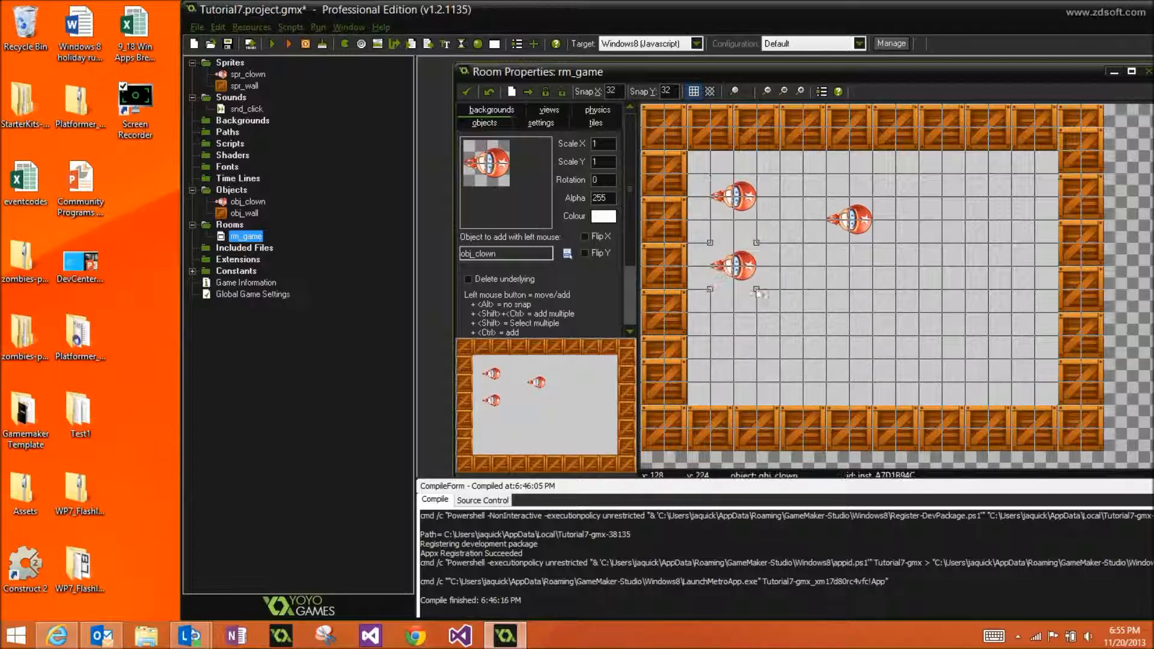
{"action": "left_click", "coordinate": [782, 312]}
{"action": "left_click", "coordinate": [849, 265]}
{"action": "left_click", "coordinate": [945, 219]}
{"action": "left_click", "coordinate": [945, 288]}
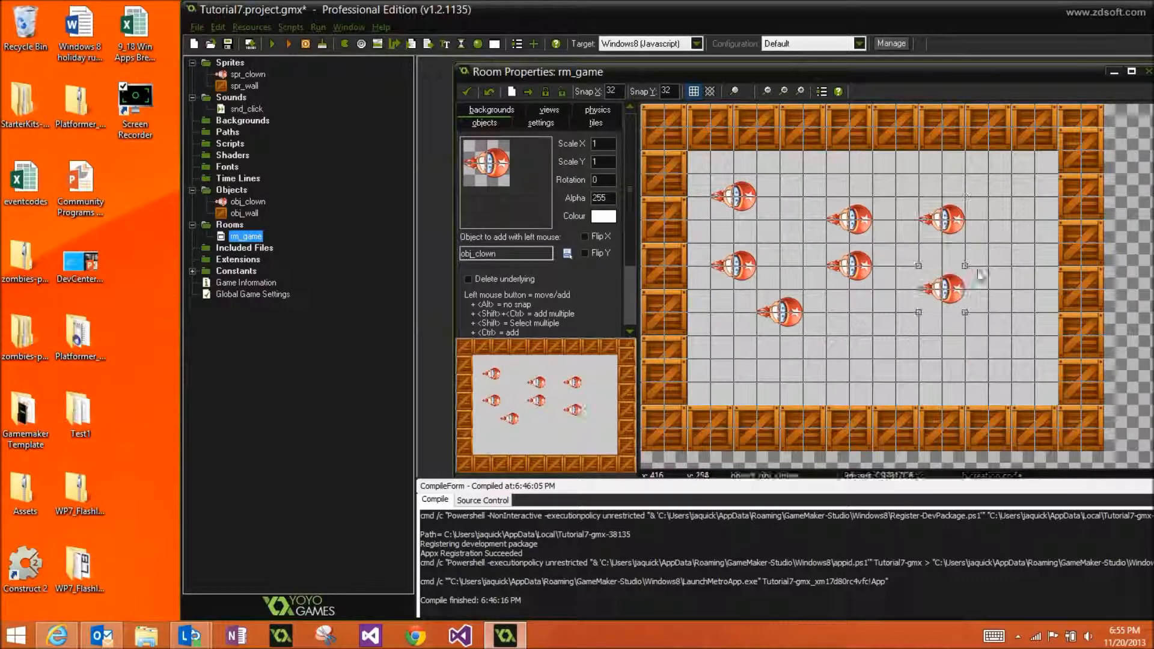
{"action": "left_click", "coordinate": [991, 220]}
{"action": "left_click", "coordinate": [1009, 315]}
{"action": "left_click", "coordinate": [923, 368]}
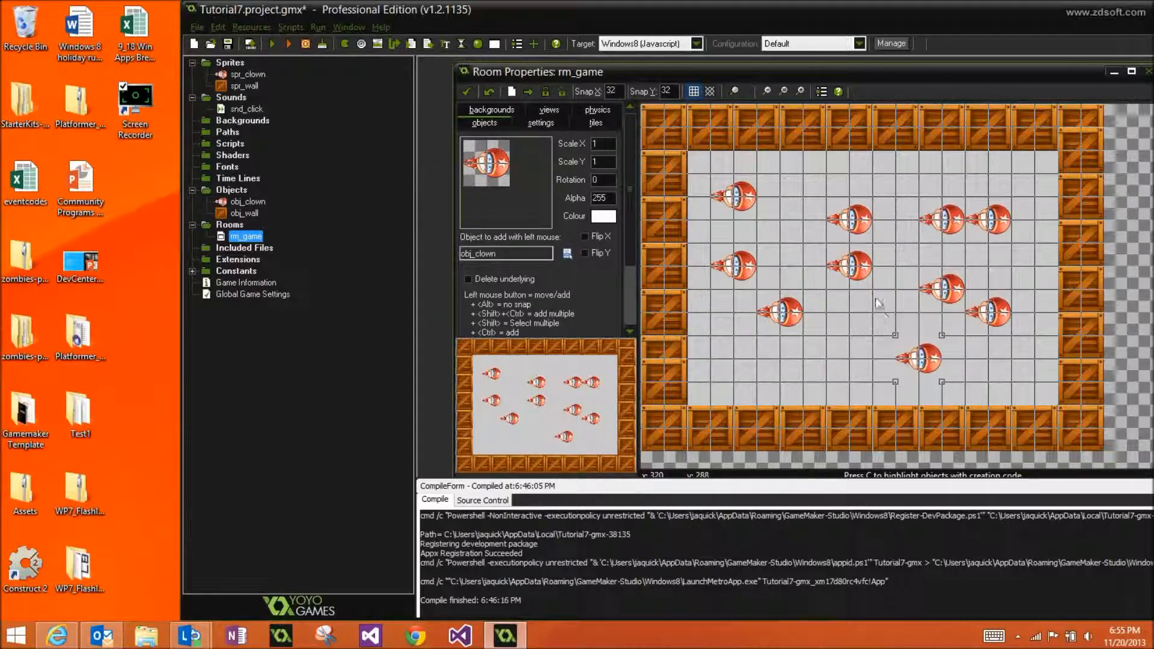
{"action": "left_click", "coordinate": [878, 287]}
{"action": "left_click", "coordinate": [829, 336]}
{"action": "left_click", "coordinate": [806, 244]}
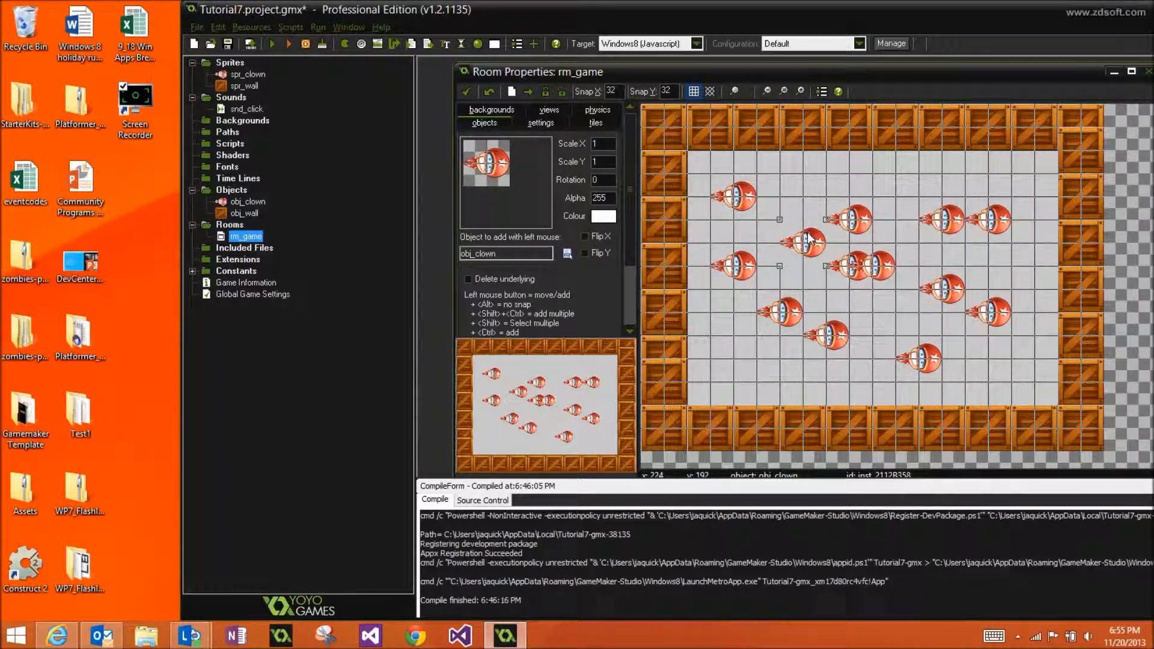
{"action": "left_click", "coordinate": [782, 174]}
{"action": "left_click", "coordinate": [905, 229]}
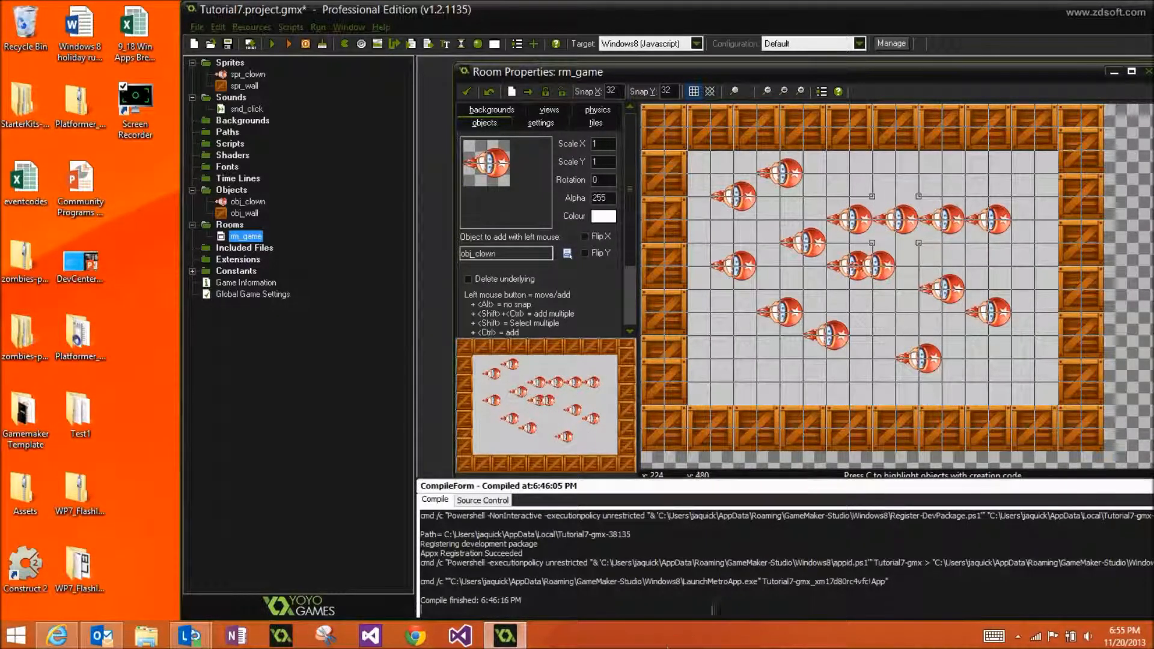
{"action": "left_click", "coordinate": [1004, 251]}
{"action": "left_click", "coordinate": [897, 312]}
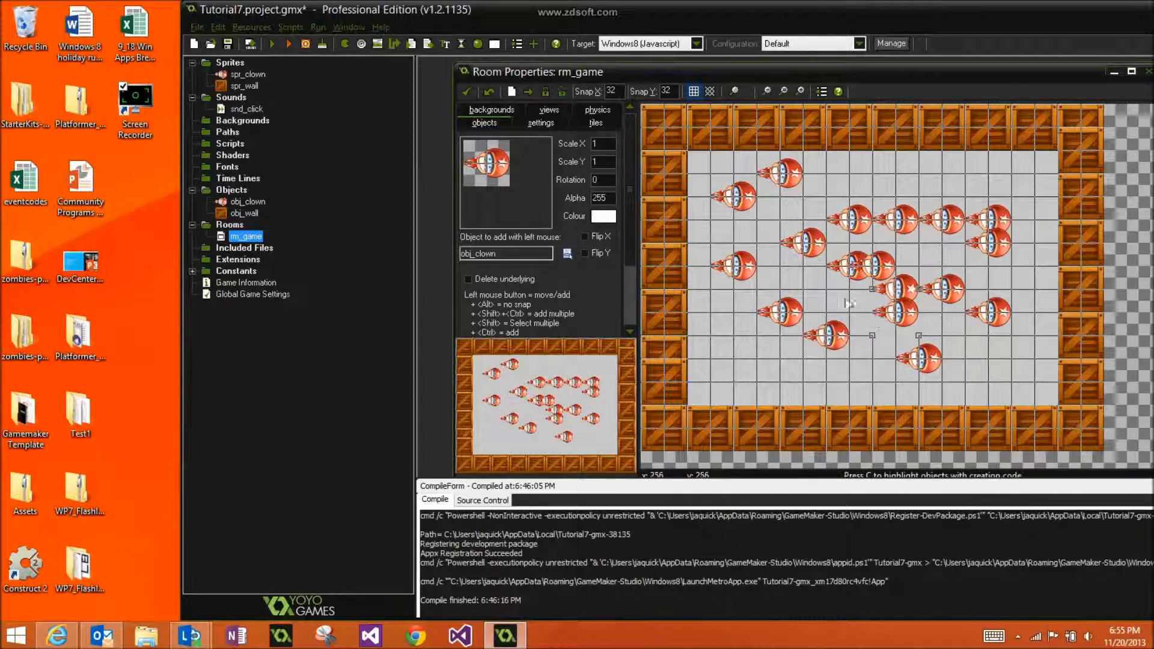
{"action": "left_click", "coordinate": [828, 290]}
{"action": "left_click", "coordinate": [759, 354]}
{"action": "left_click", "coordinate": [728, 310]}
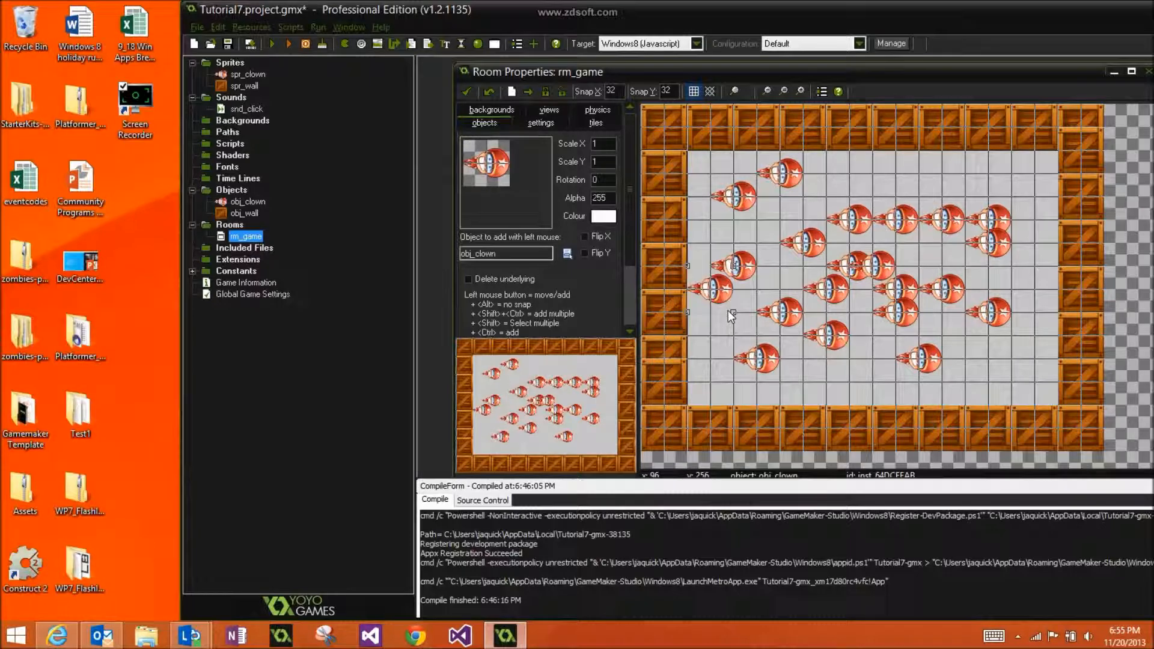
{"action": "left_click", "coordinate": [785, 273]}
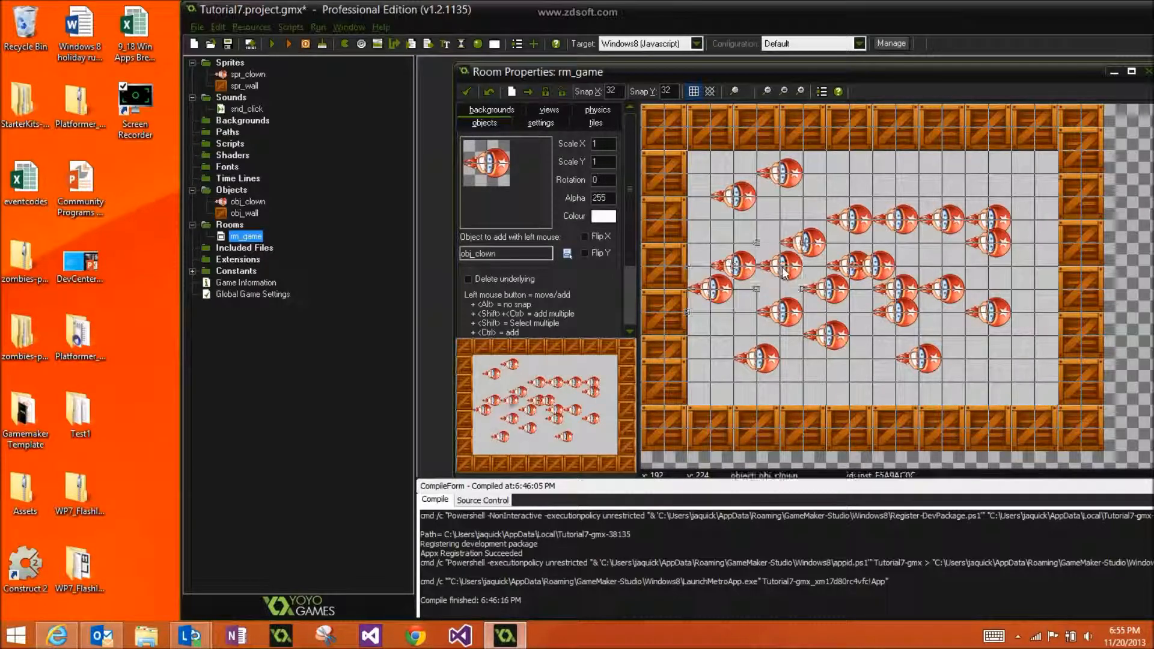
Accept the changes to rm_game and run the game for the Windows8 (Javascript) target
{"action": "left_click", "coordinate": [464, 95]}
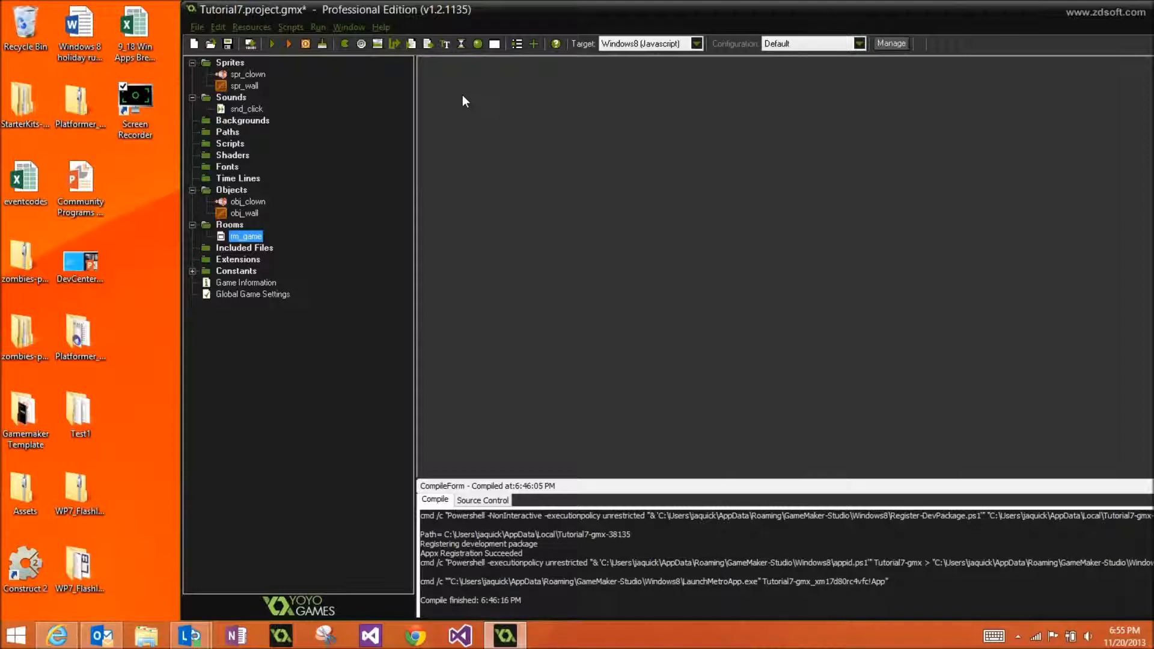
{"action": "left_click", "coordinate": [273, 43]}
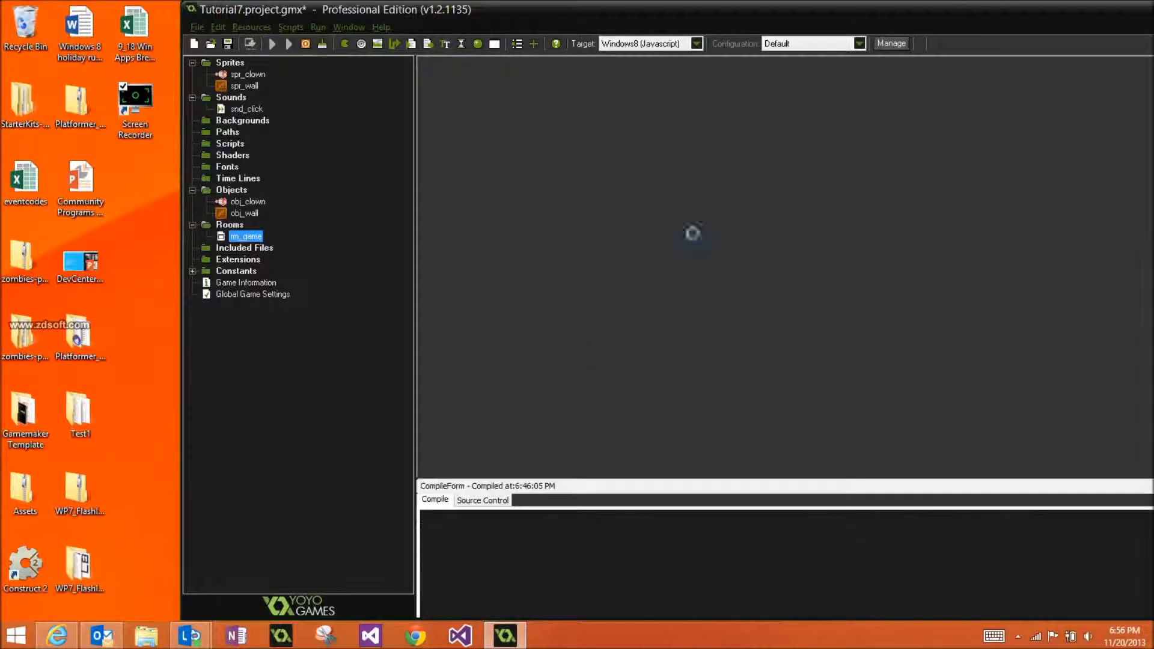